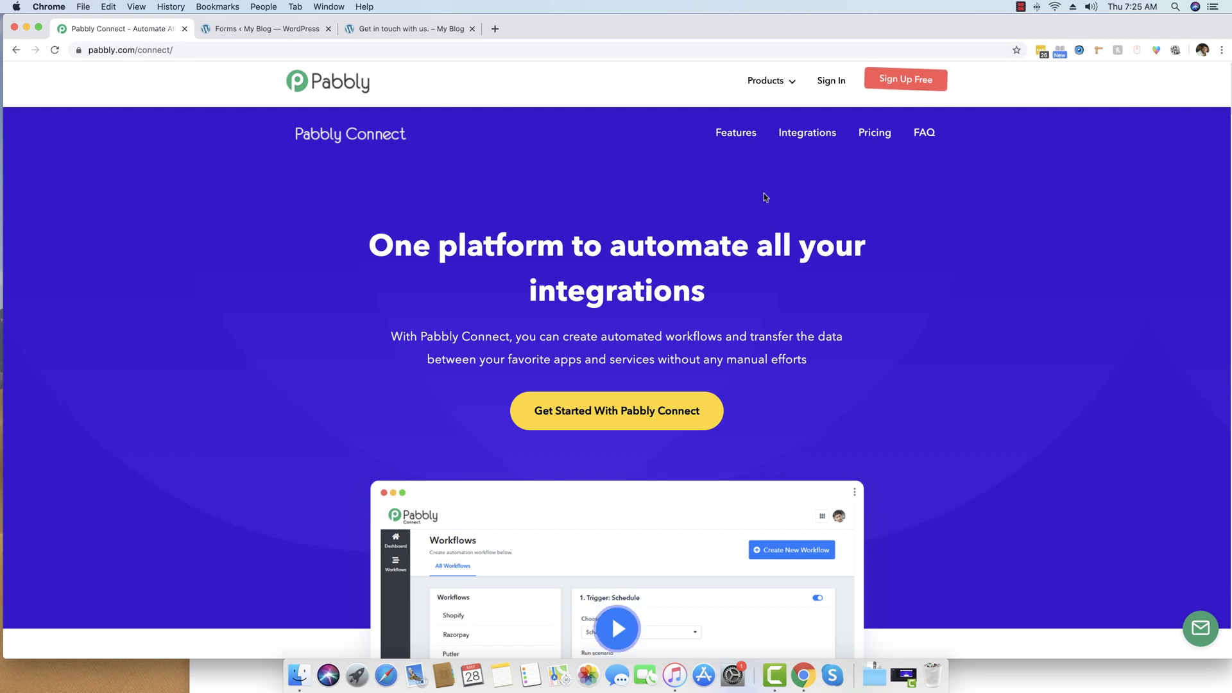
Sign in to Pabbly and launch Connect from the All Apps page.
left_click(836, 88)
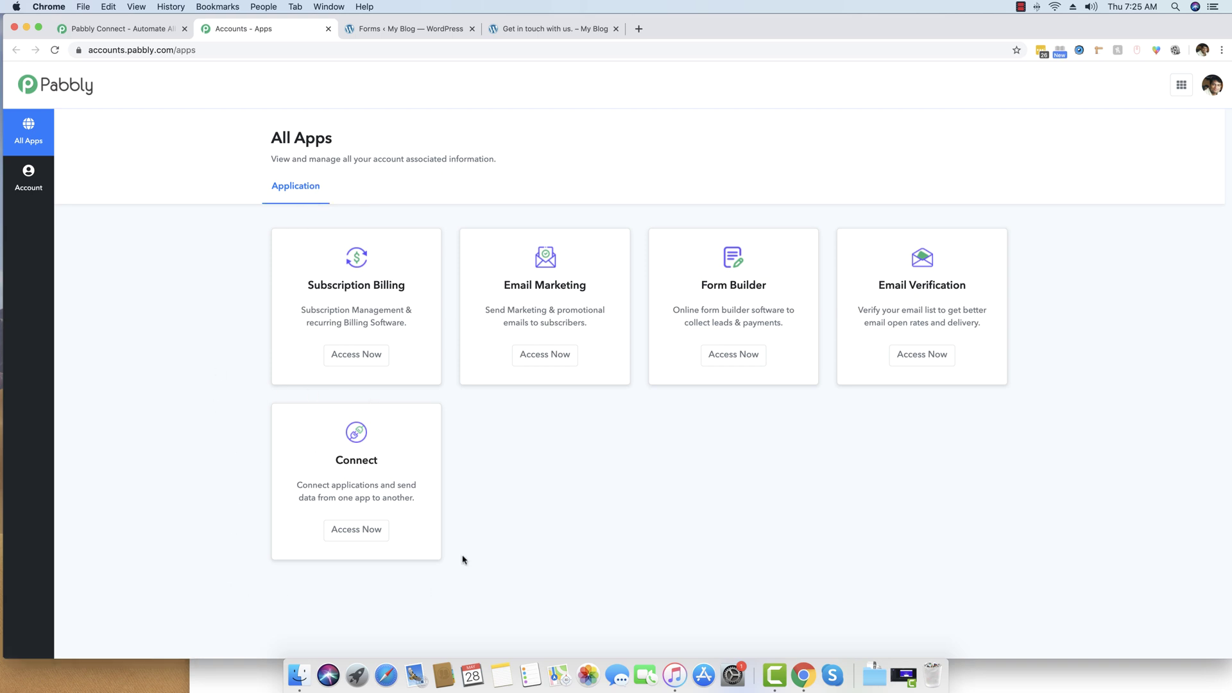
left_click(355, 533)
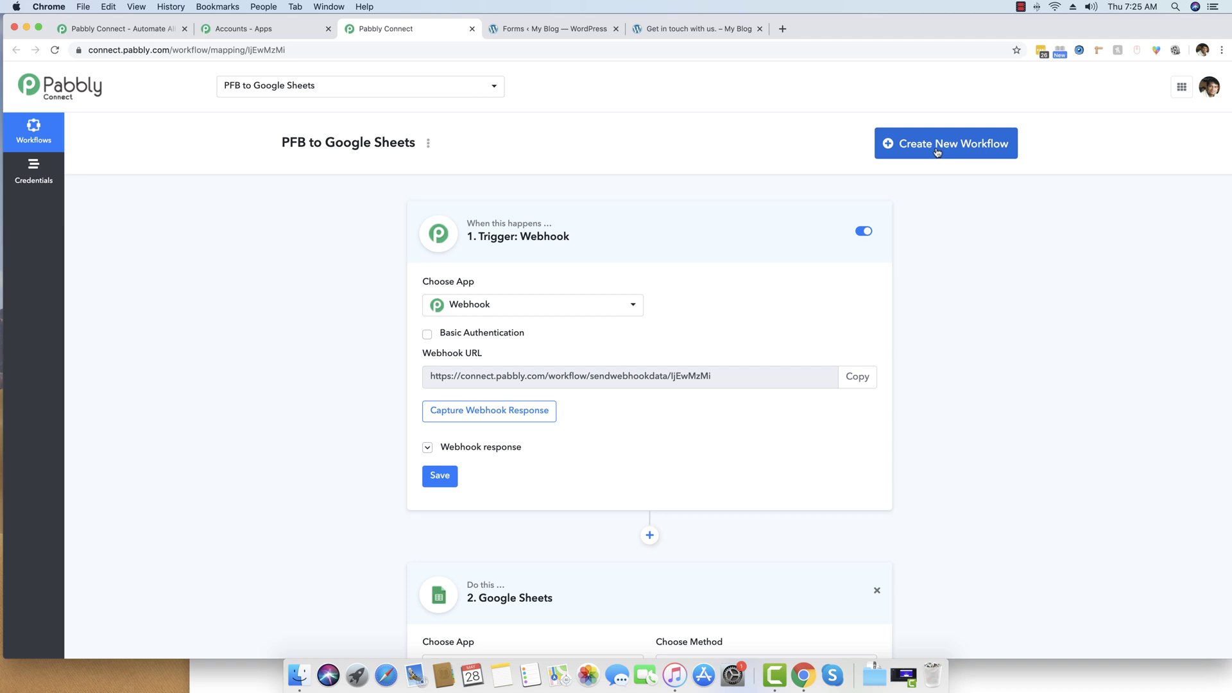
Create and save a new workflow named 'Gravity Forms with Google Sheets'.
left_click(939, 150)
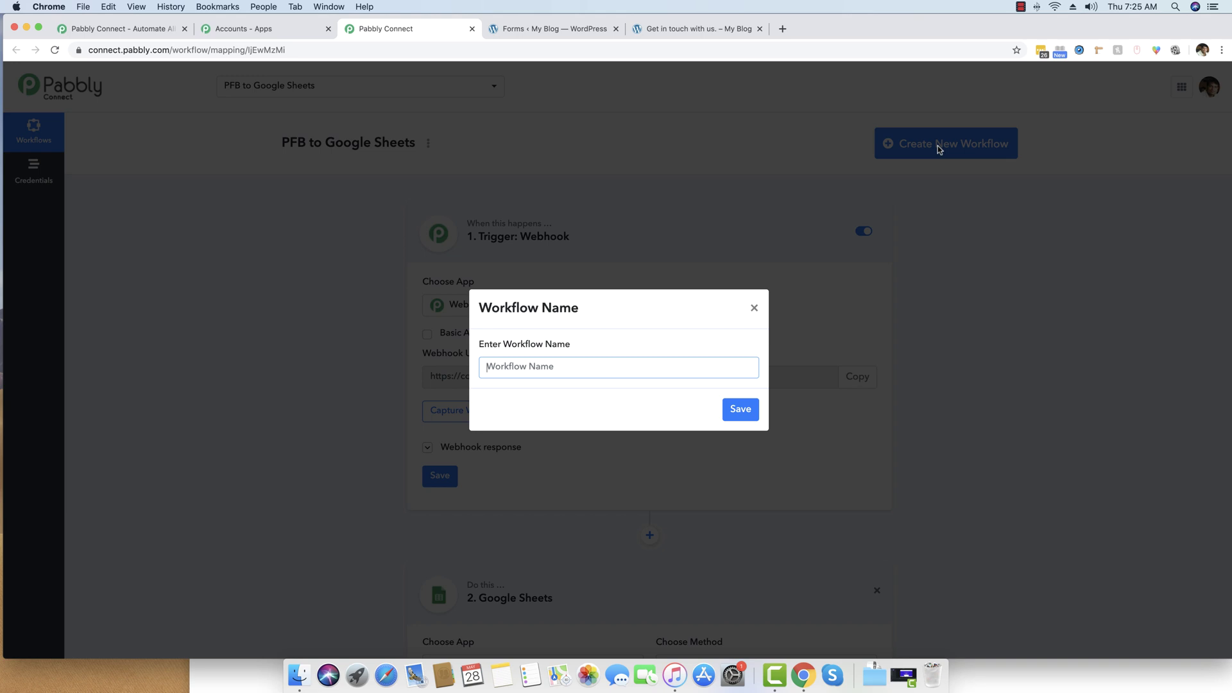
type("Gravity Forms with Google Sheets")
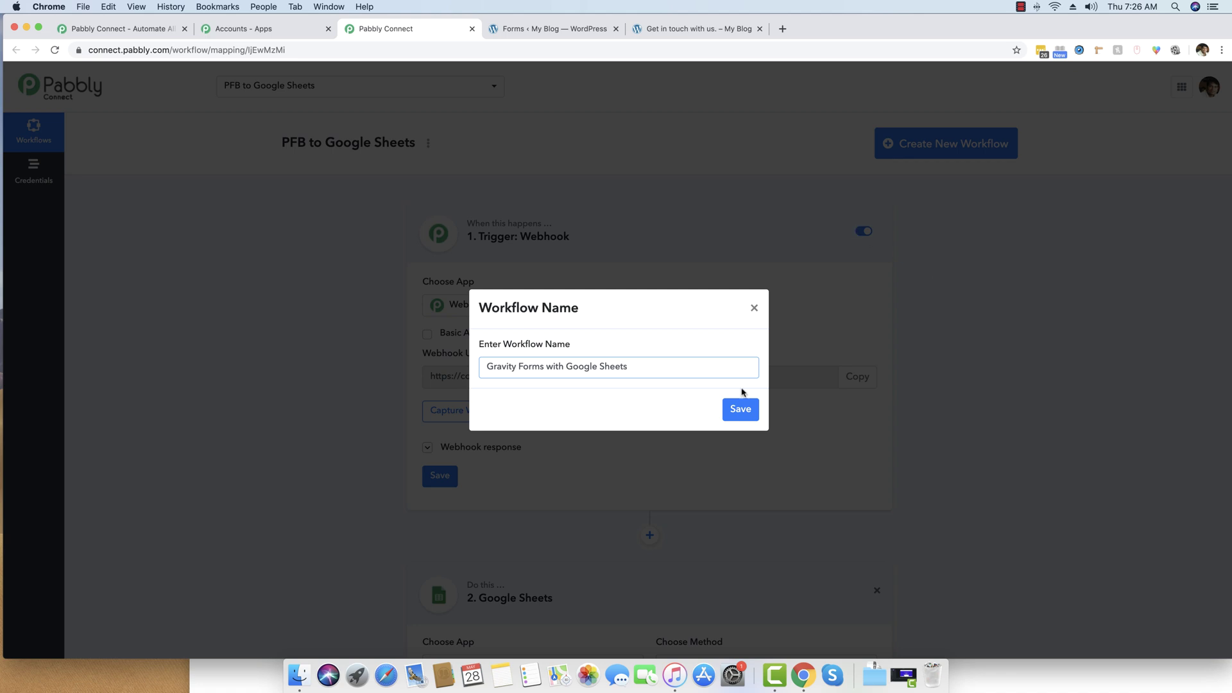
left_click(741, 410)
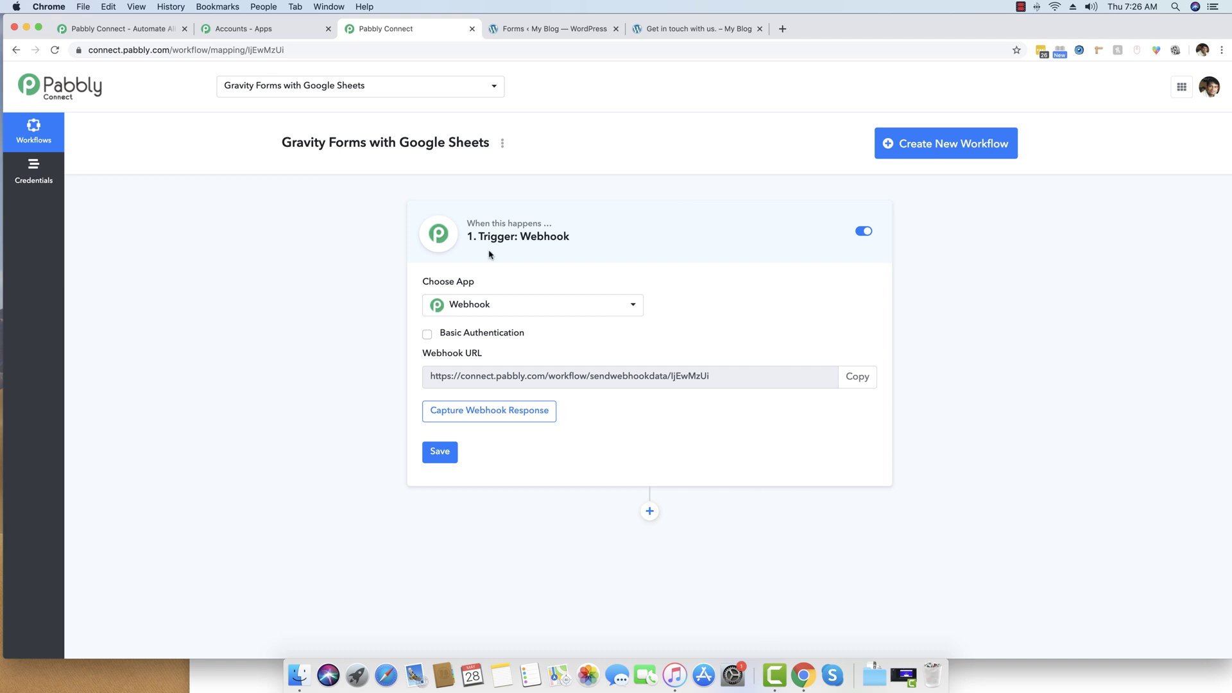
Pick Webhook as the trigger app, then go to the WordPress Forms list.
left_click(535, 313)
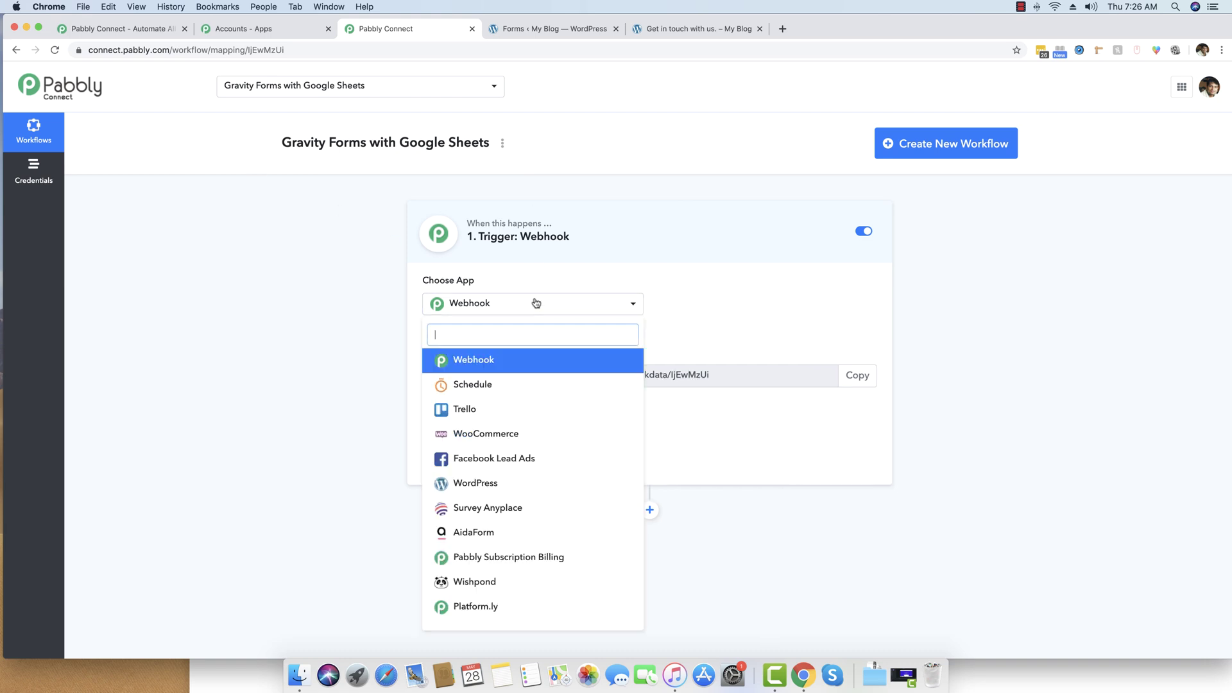
scroll(533, 407, "down", 1)
scroll(533, 407, "up", 1)
left_click(470, 362)
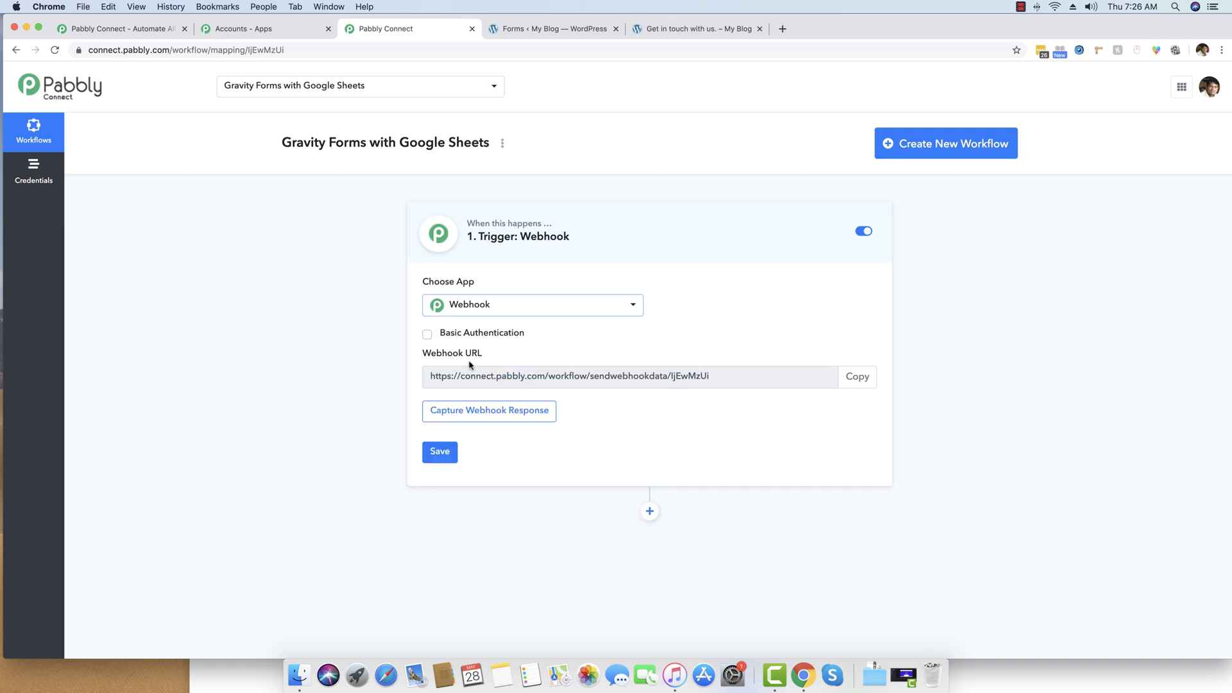
left_click(553, 28)
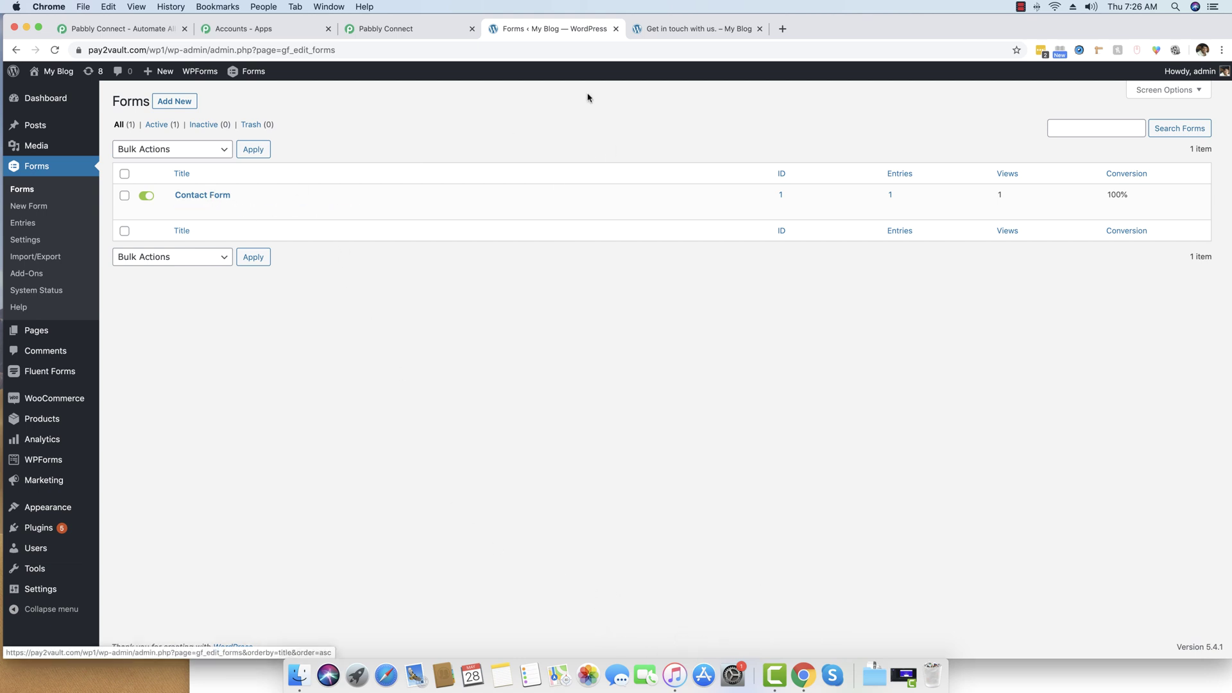
Compare the 'Get in touch with us' contact page with the Forms list, then return to Pabbly.
left_click(704, 30)
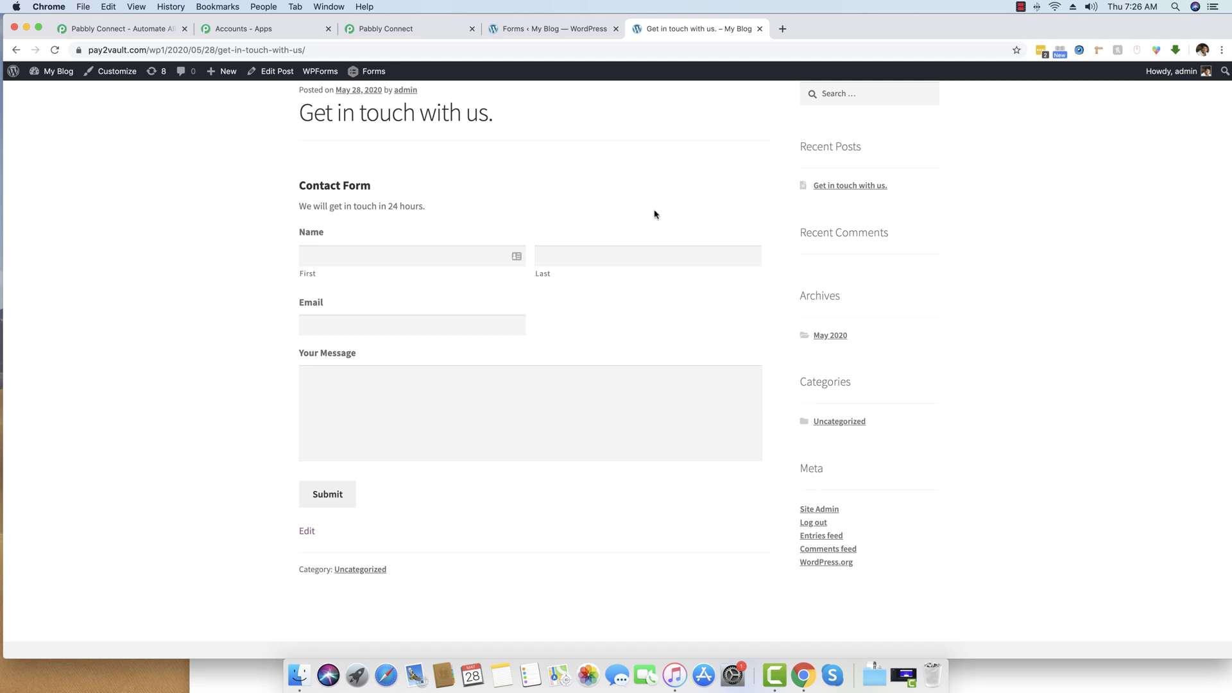
scroll(655, 212, "up", 3)
scroll(654, 212, "down", 2)
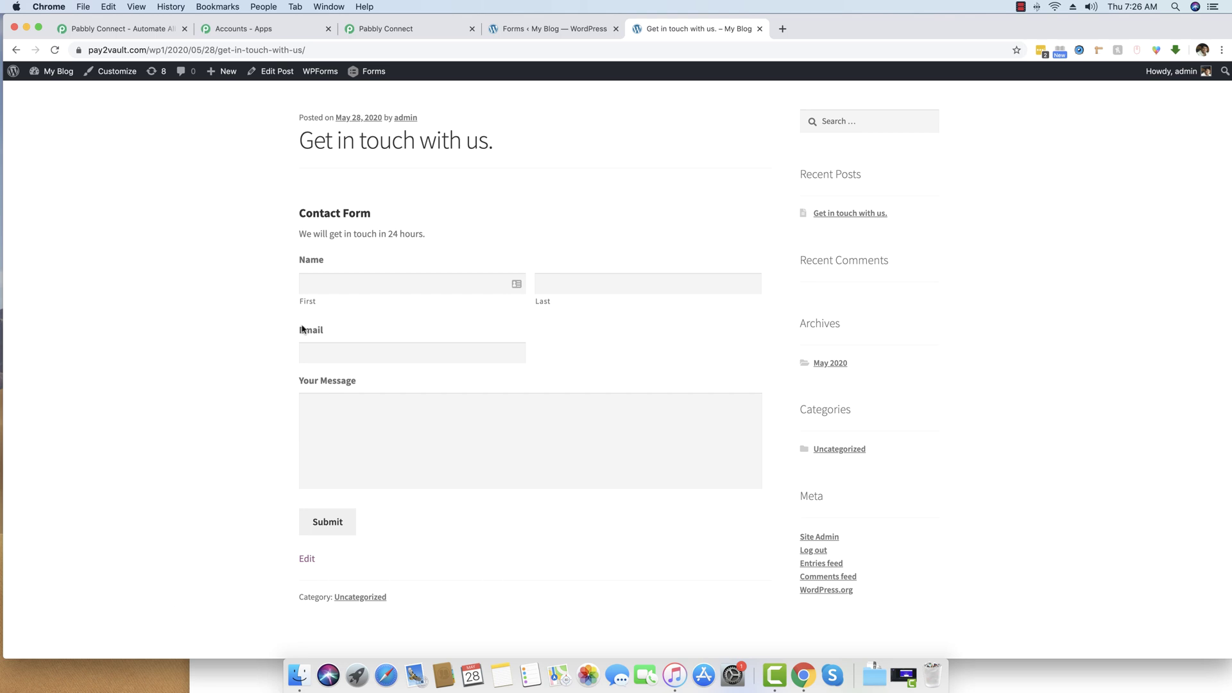
left_click(573, 28)
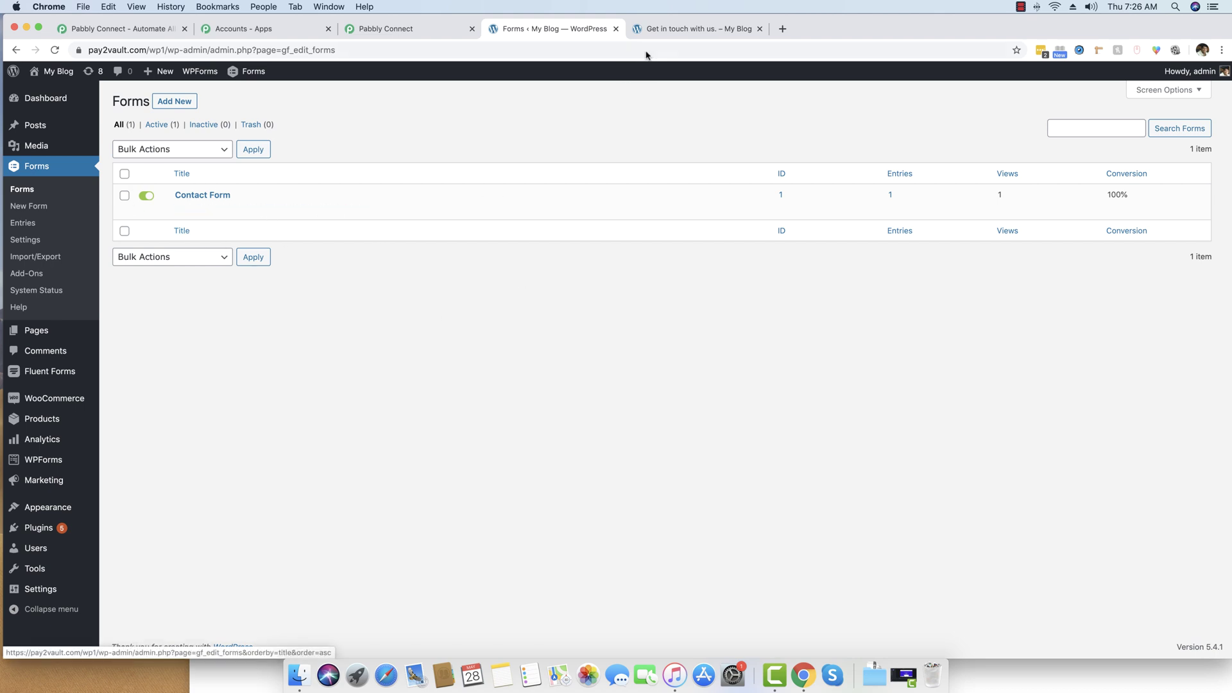
left_click(669, 35)
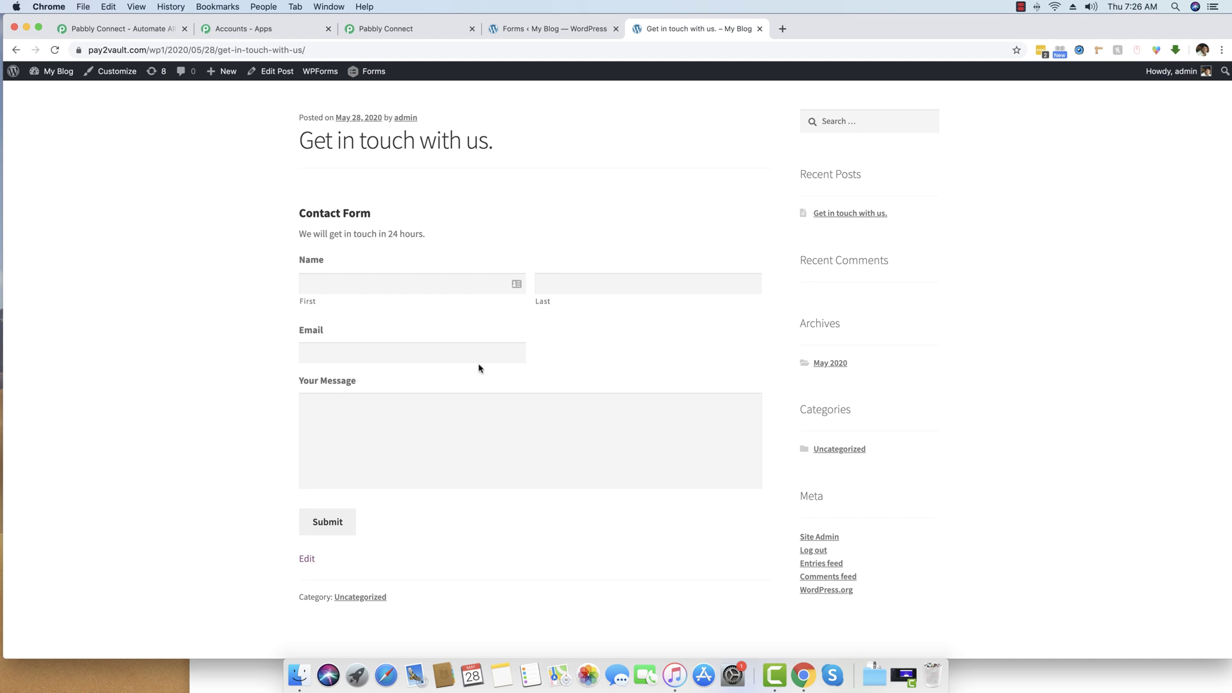
left_click(566, 28)
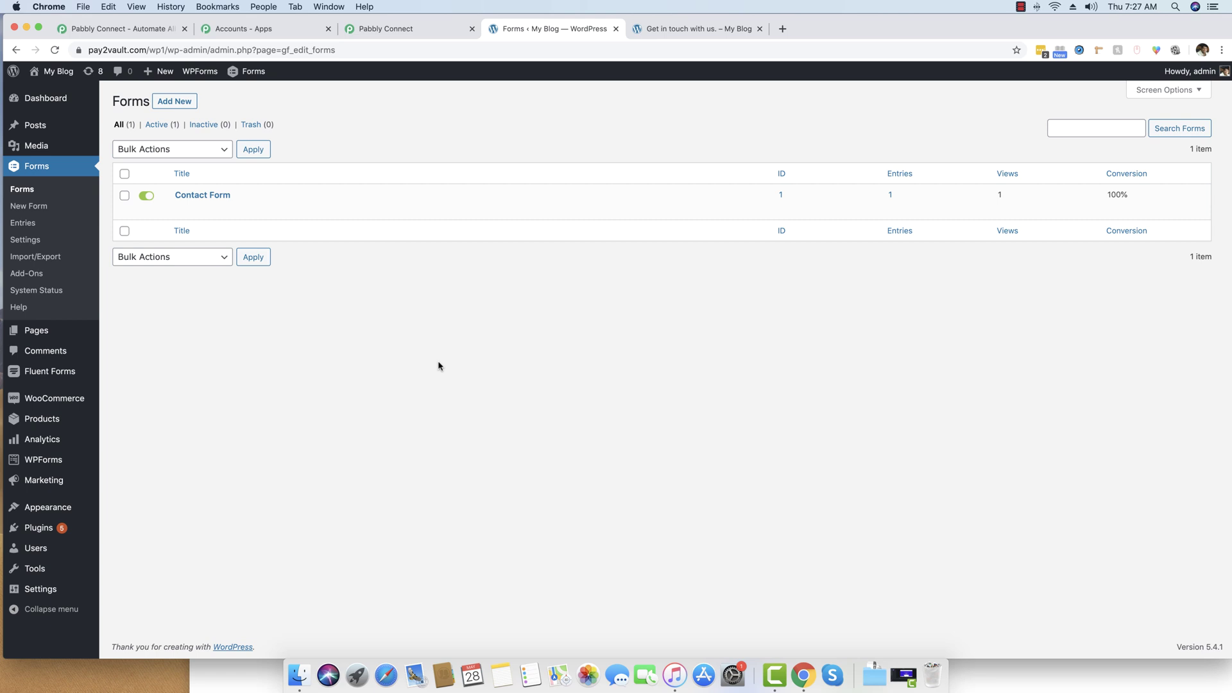
left_click(437, 28)
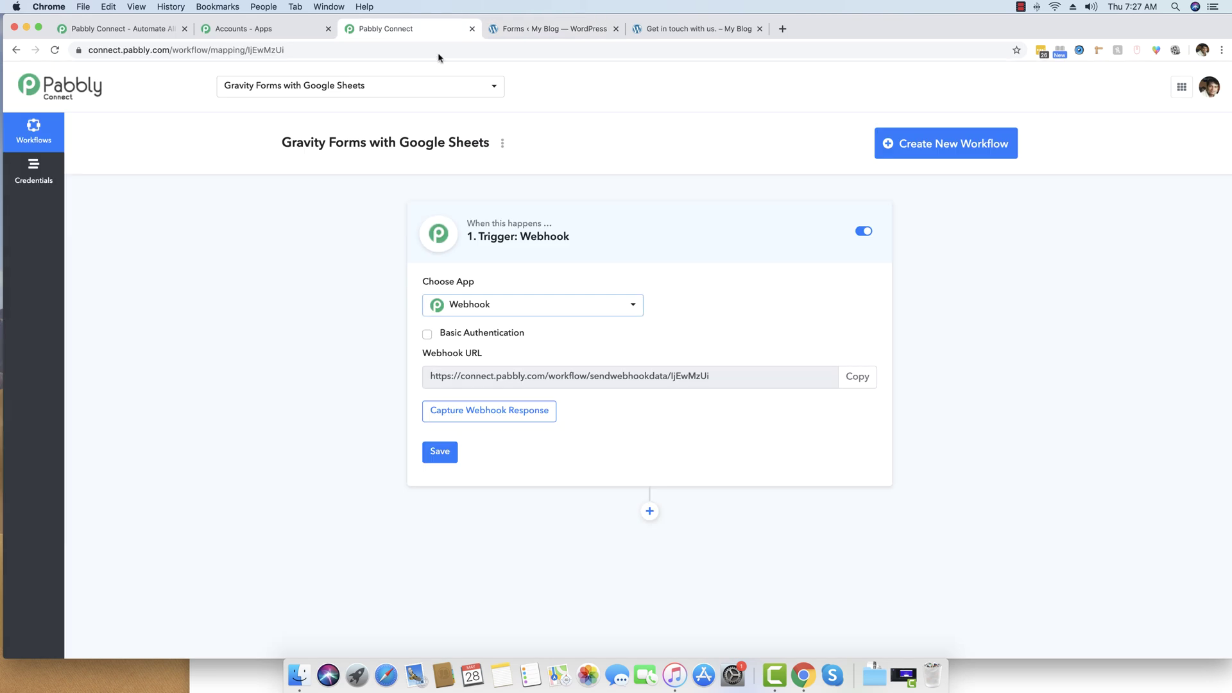
Copy the Pabbly Webhook URL and go to the Contact Form in WordPress Forms.
left_click_drag(724, 376, 454, 376)
left_click(423, 376)
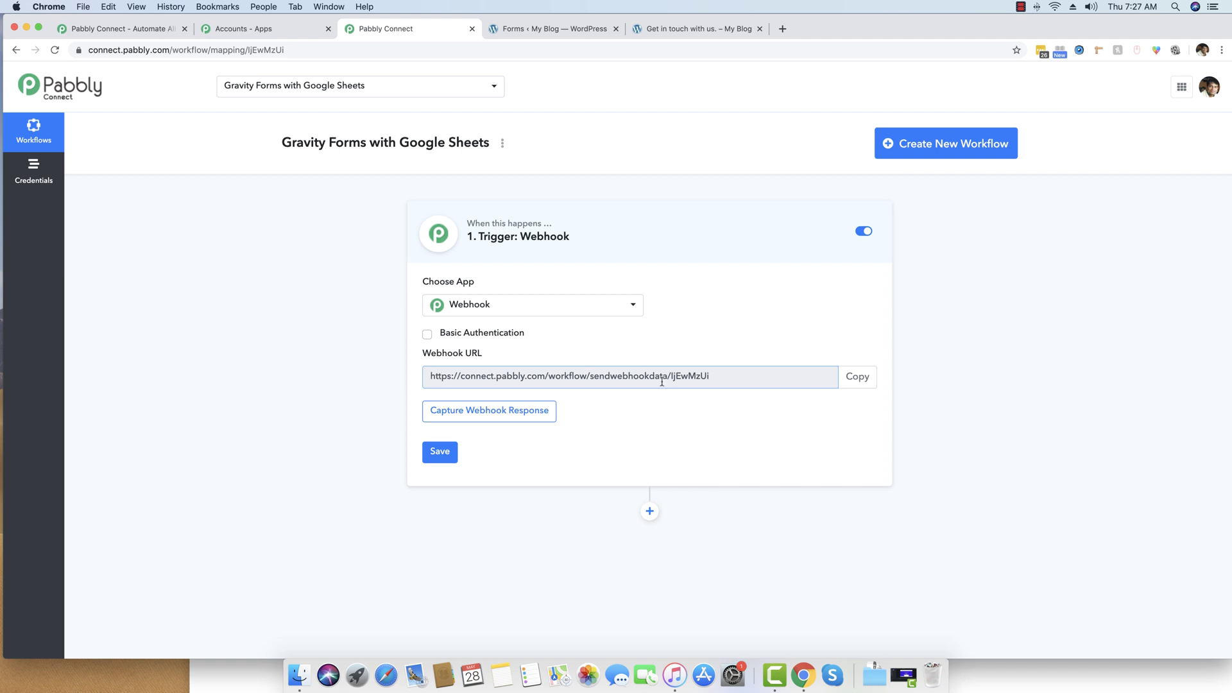
left_click(857, 377)
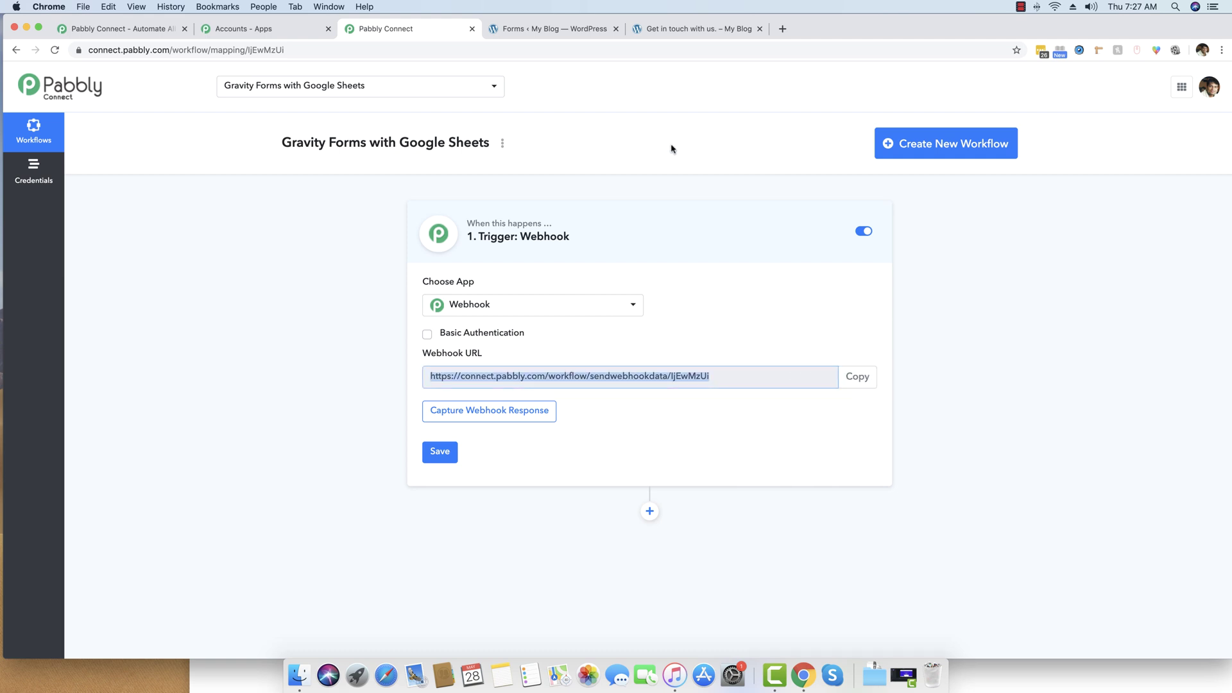
left_click(552, 28)
mouse_move(181, 206)
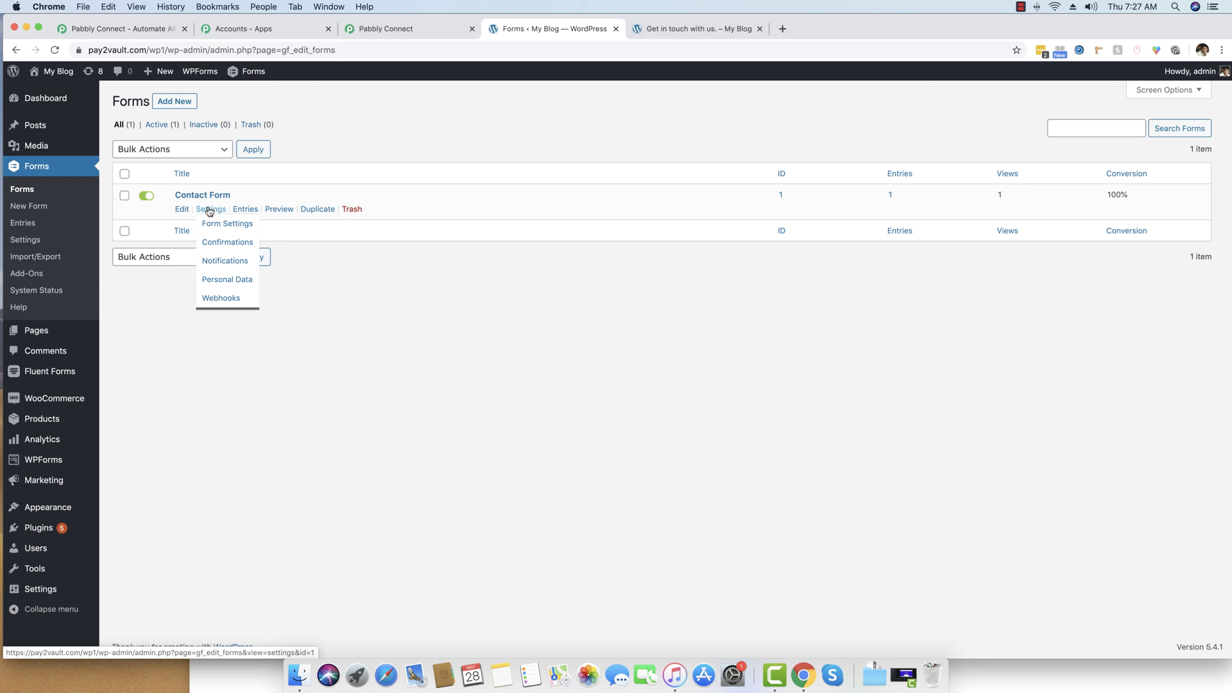
Add a Contact Form webhook feed with the pasted Pabbly URL as Request URL and save.
left_click(218, 299)
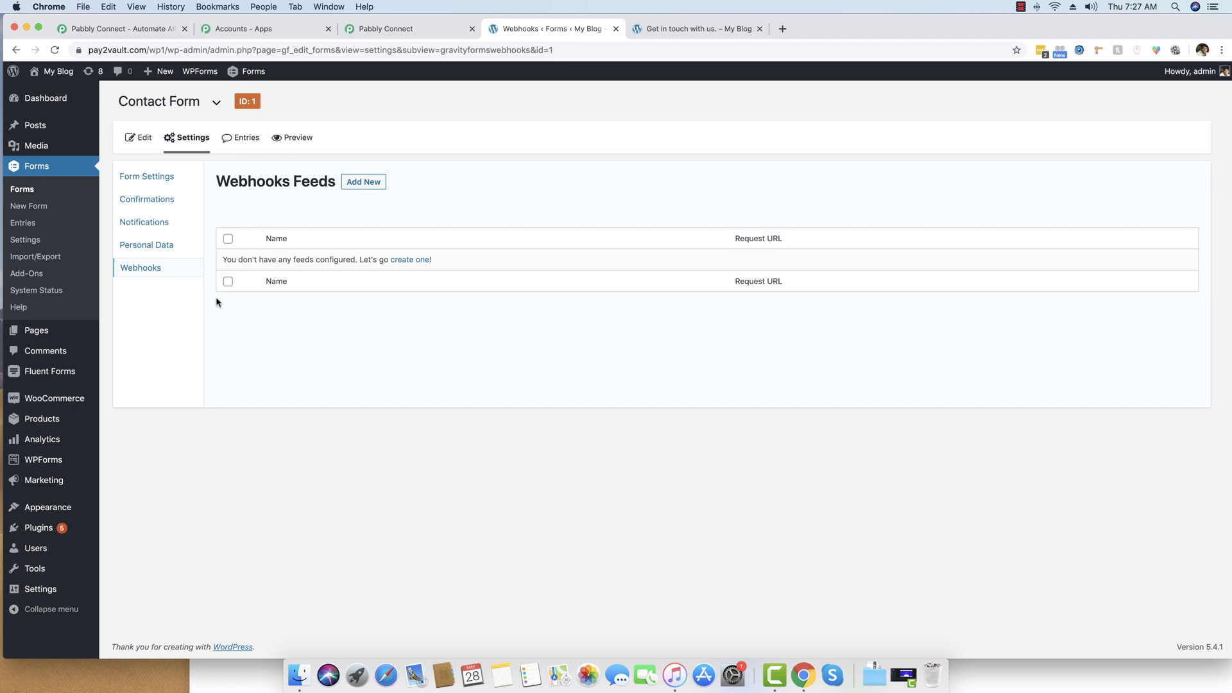
left_click(362, 184)
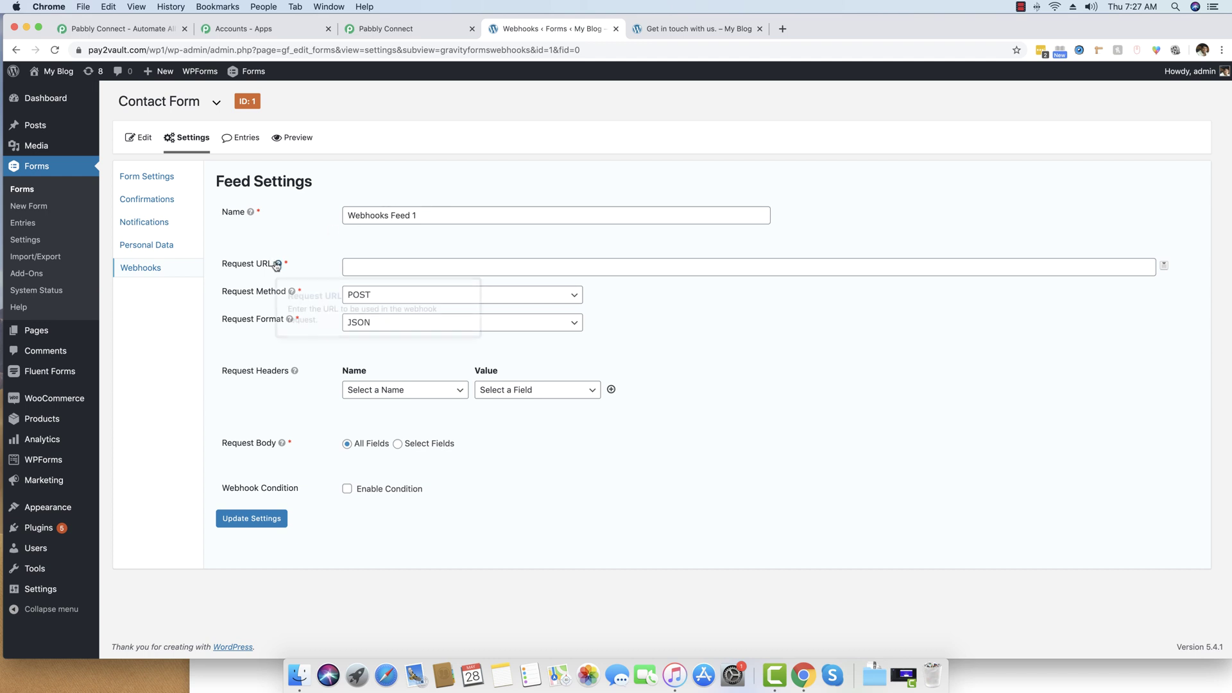
left_click(390, 266)
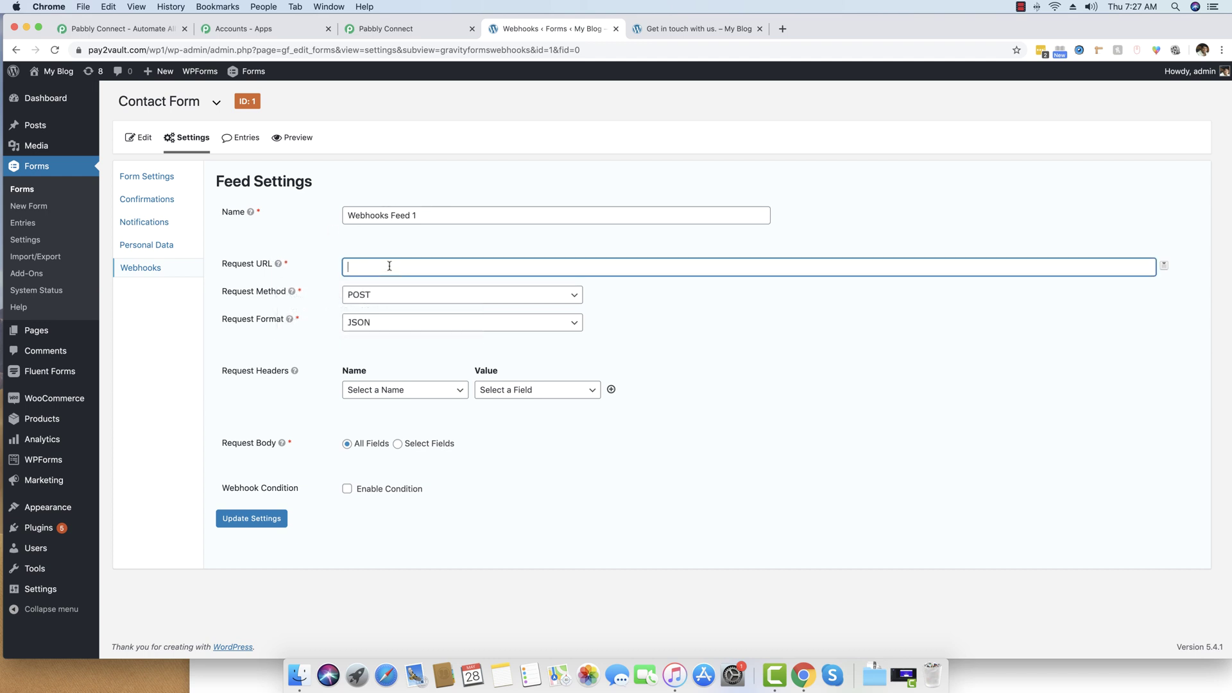
key("super+v")
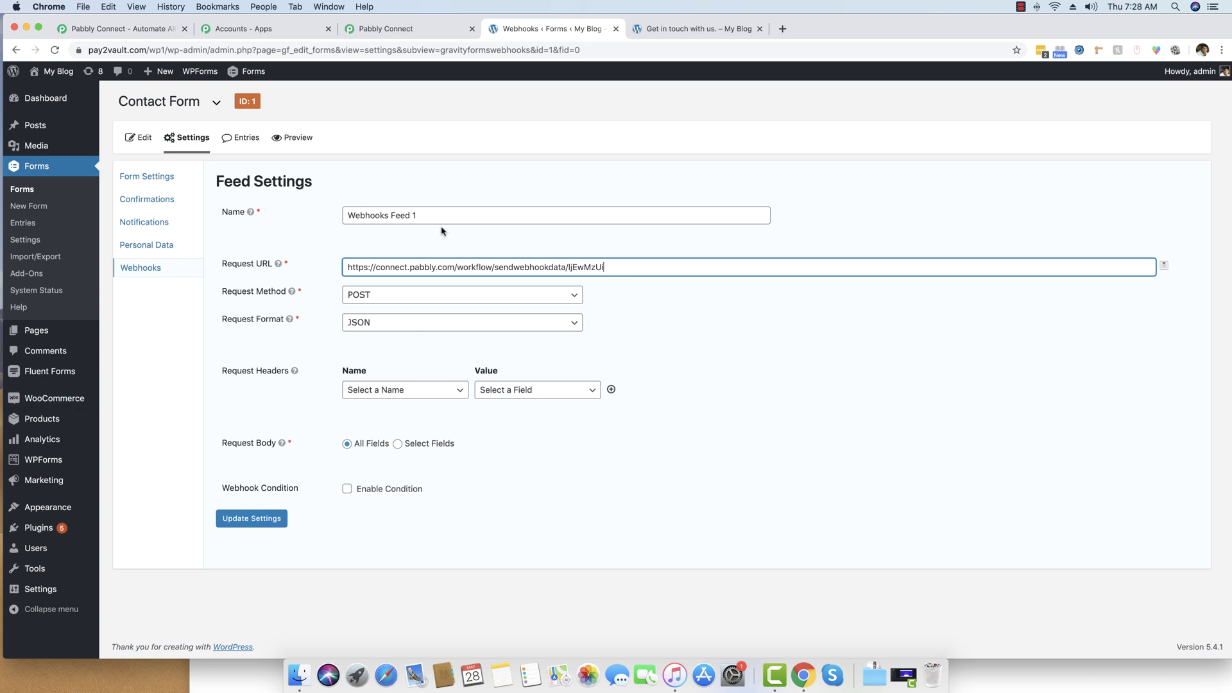
left_click(257, 517)
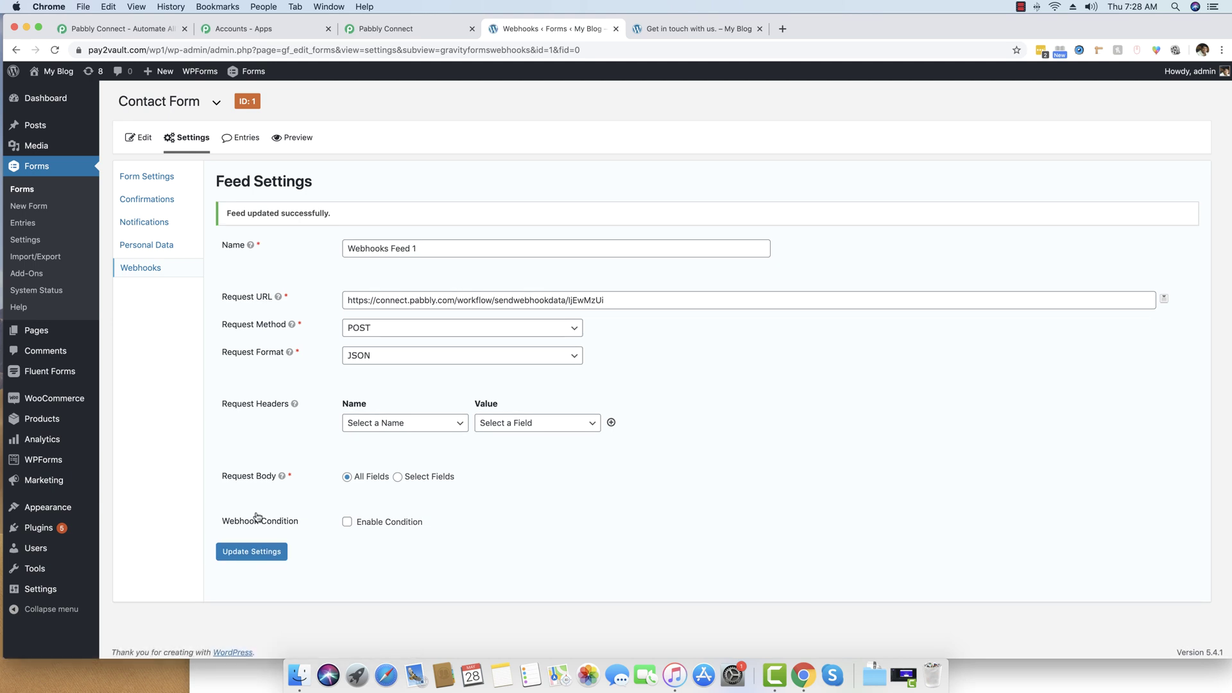
Return to the forms list, view the contact page, then go back to Pabbly Connect.
left_click(23, 190)
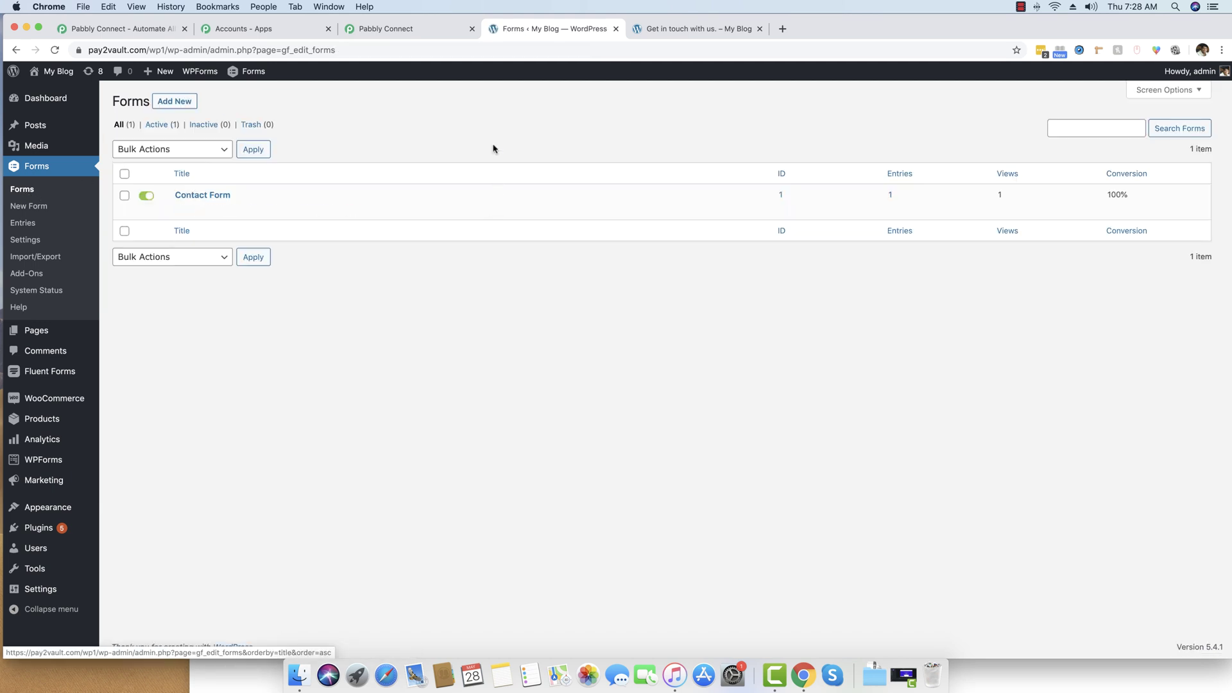
left_click(670, 31)
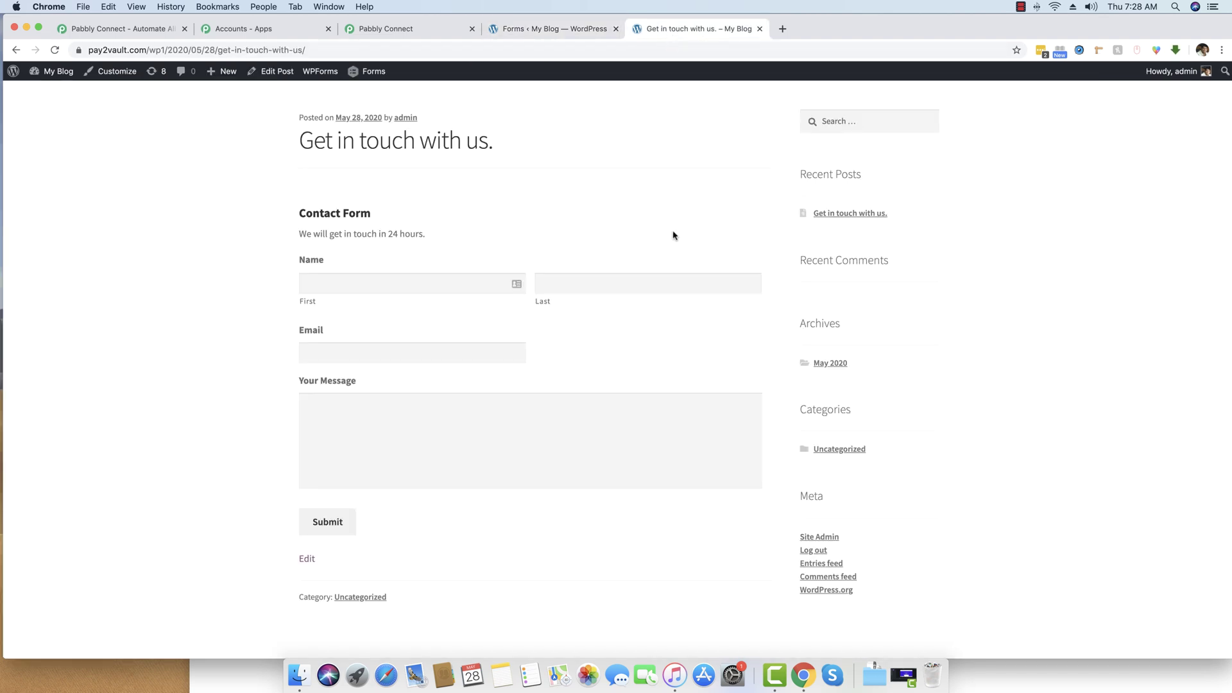
left_click(410, 29)
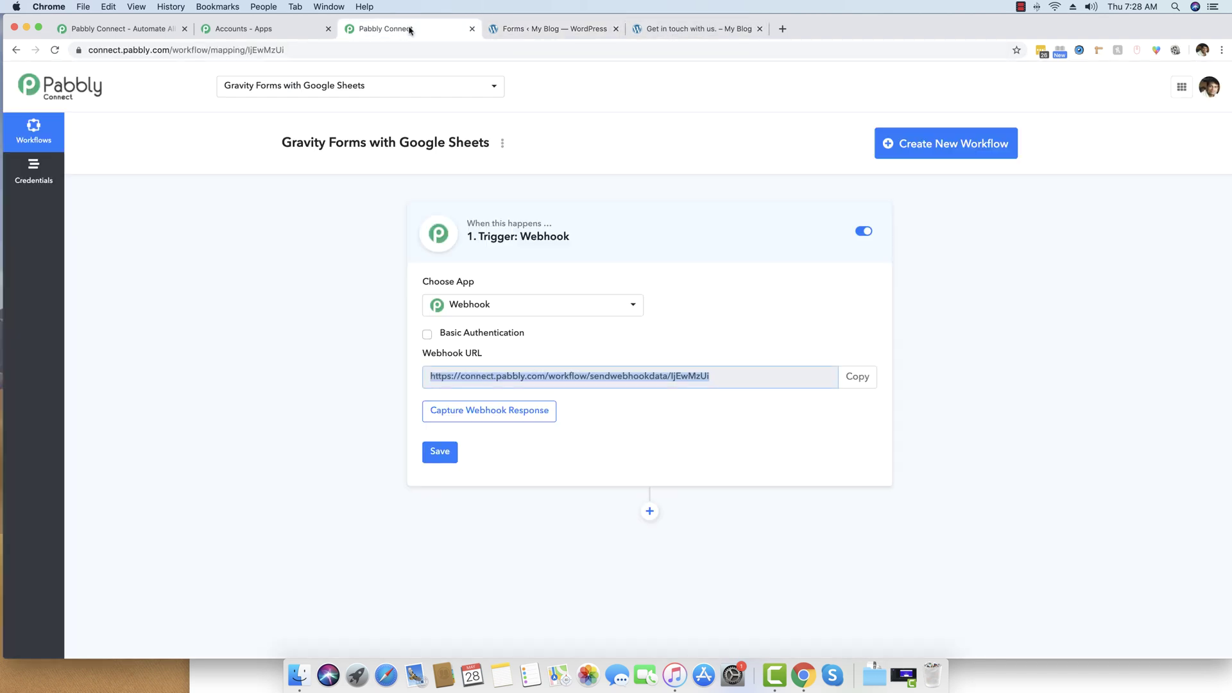
Start capturing the webhook response and bring up the contact form page's address.
left_click(298, 324)
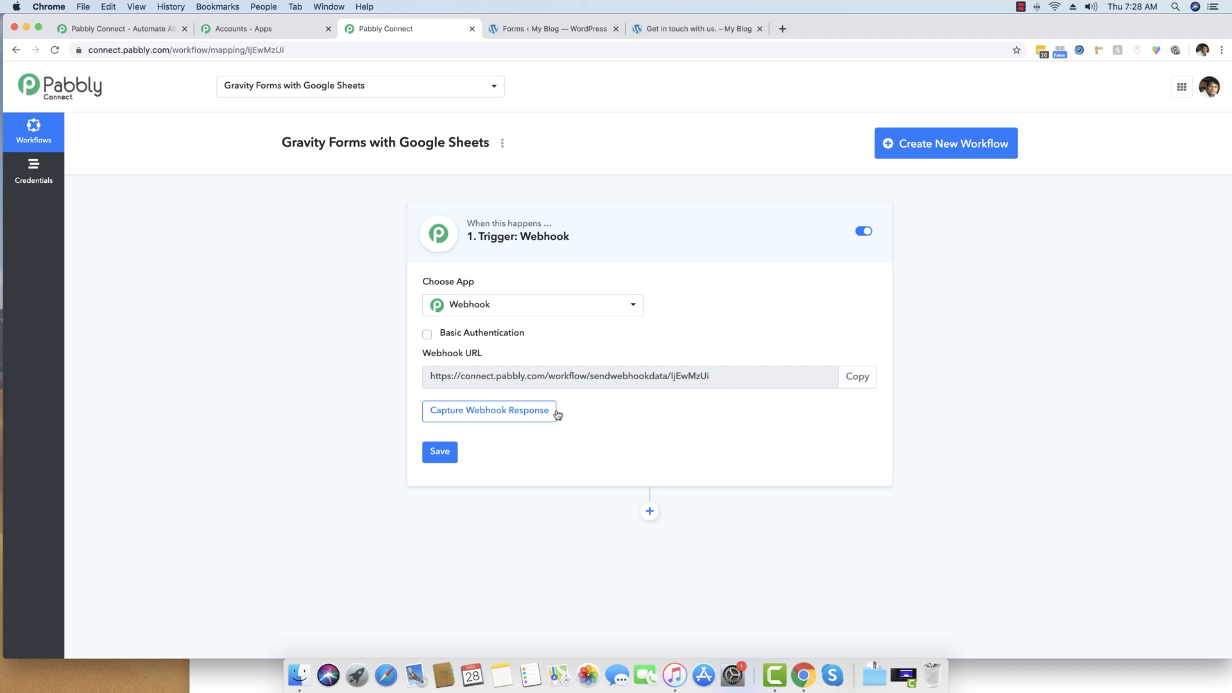
left_click(493, 413)
left_click_drag(696, 29, 565, 31)
left_click(273, 53)
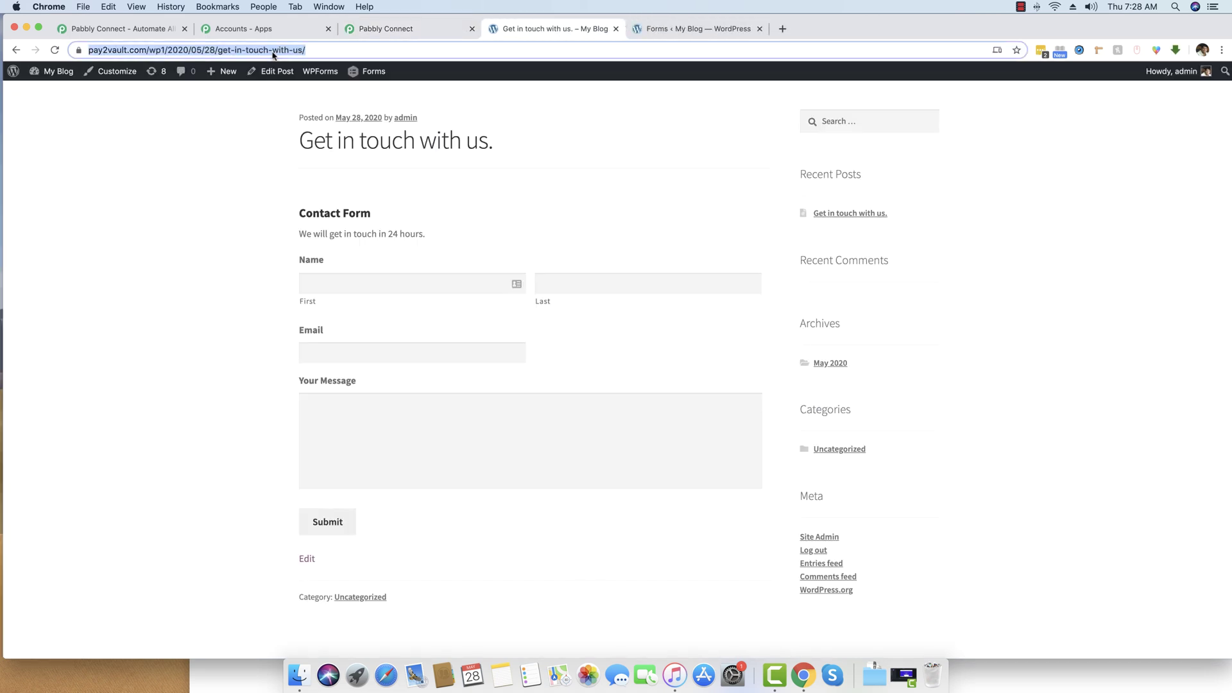
Submit a test entry with a name, e-mail and message 'This is a submission from Gravity Form'.
left_click(51, 49)
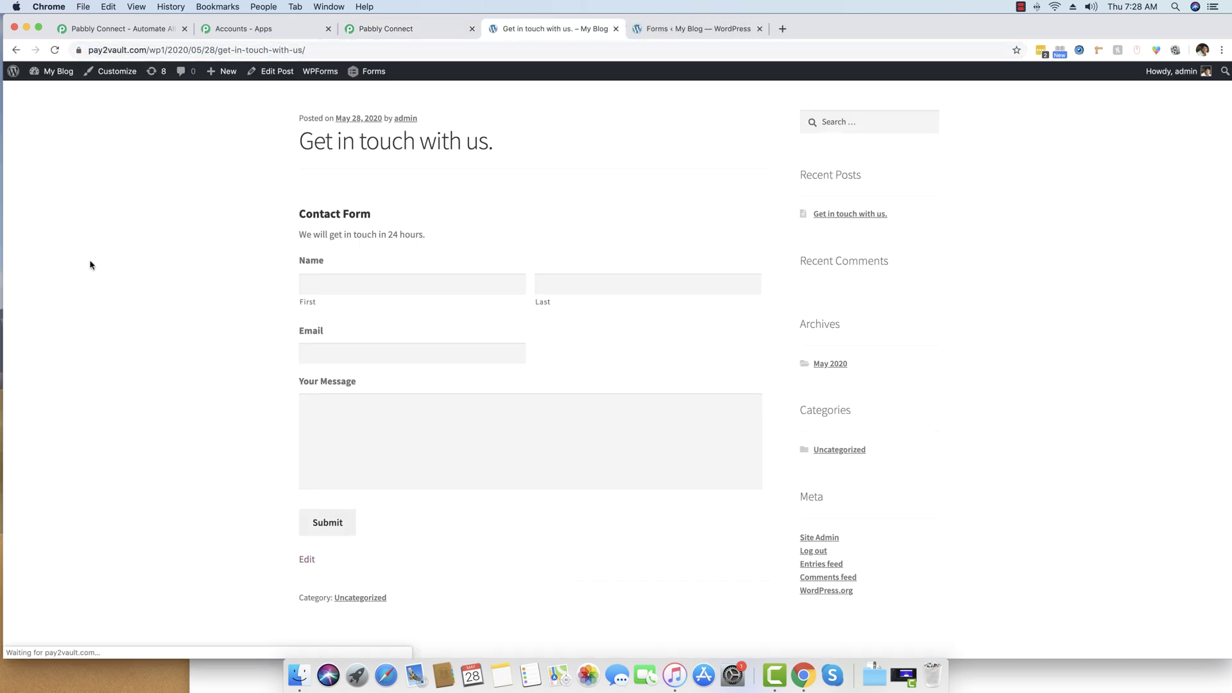
left_click(404, 281)
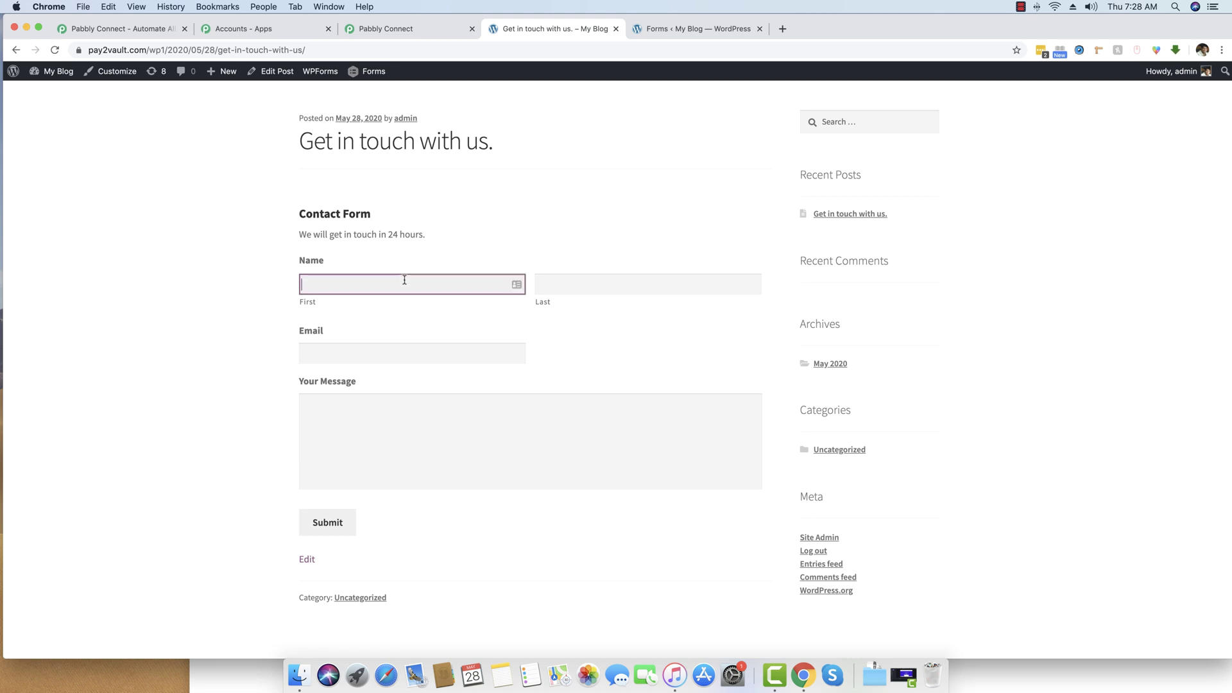
left_click(642, 284)
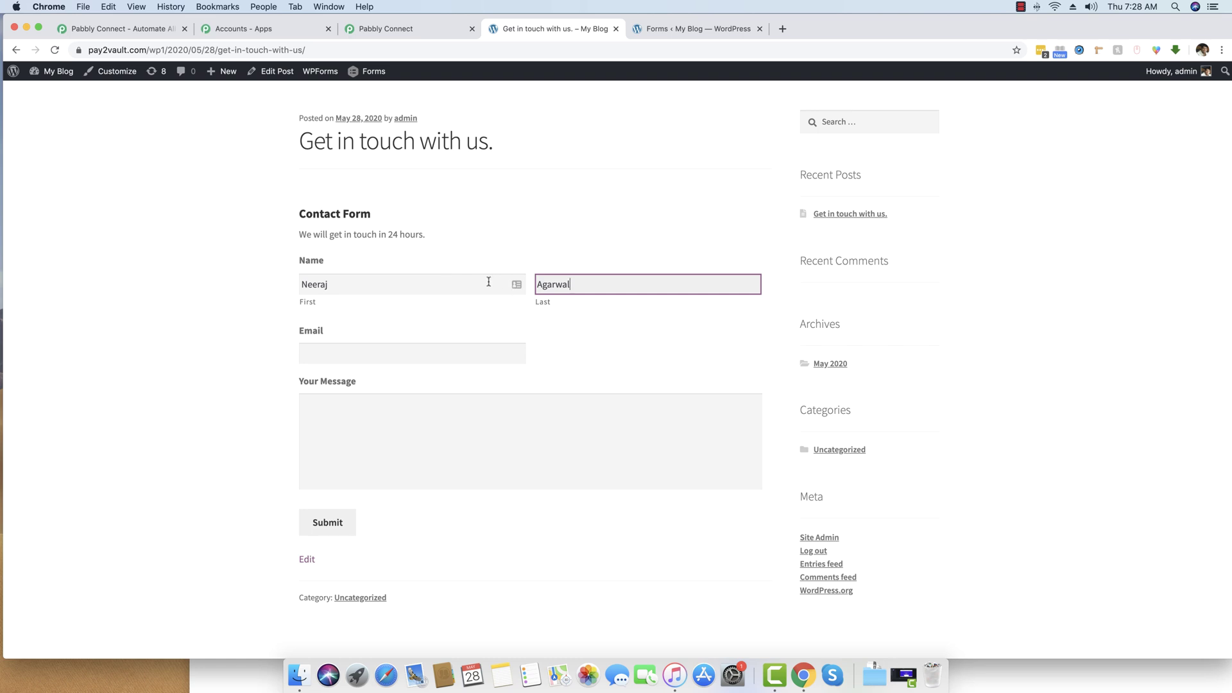
left_click(442, 357)
key("Tab")
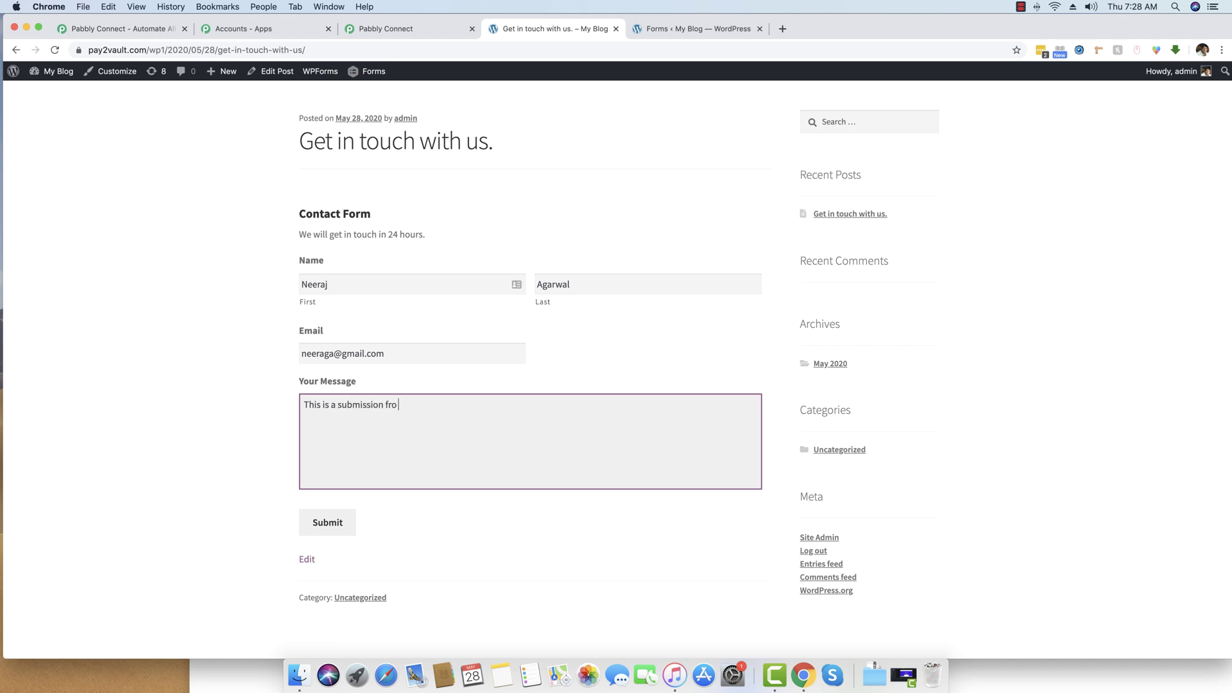
type(",m G")
type("ravity Form")
key("BackSpace")
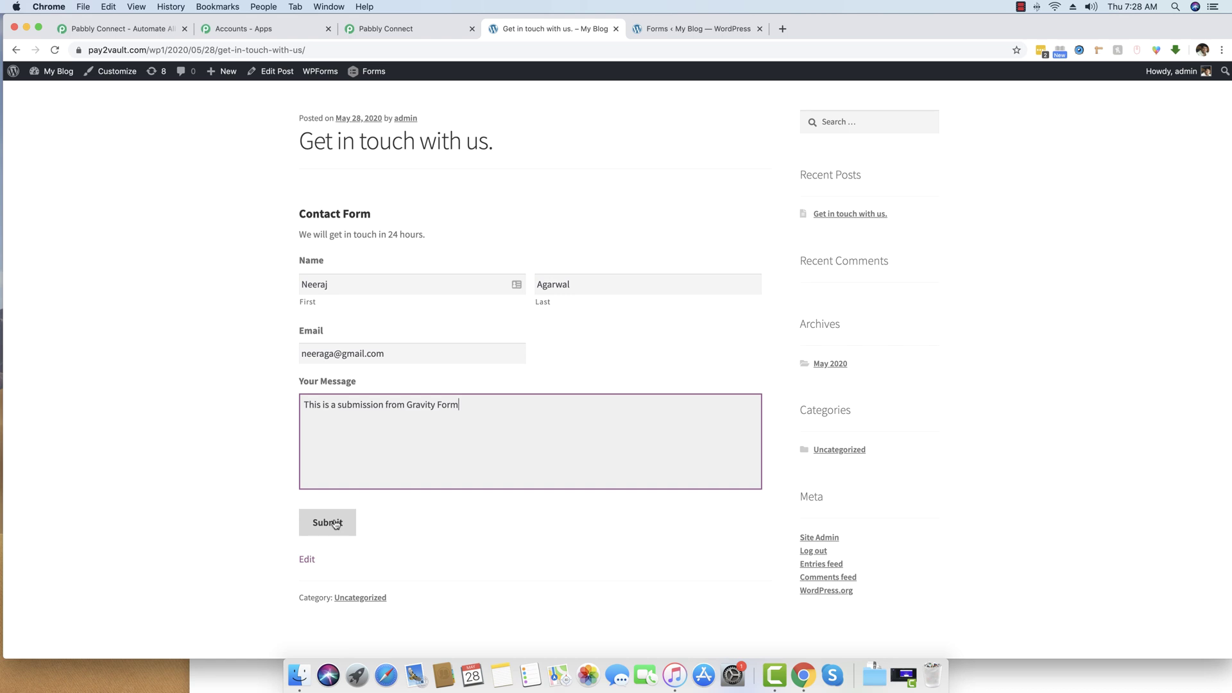
left_click(335, 524)
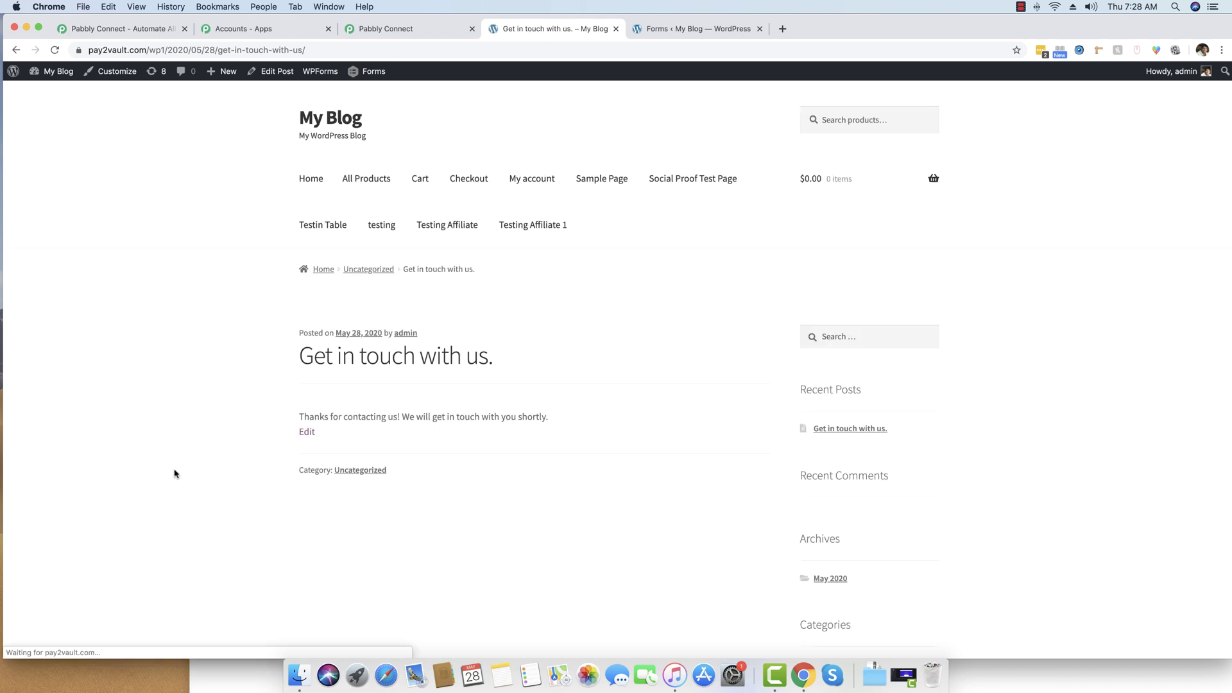
Check the captured id, form_id and date_created values in the webhook response.
left_click(428, 28)
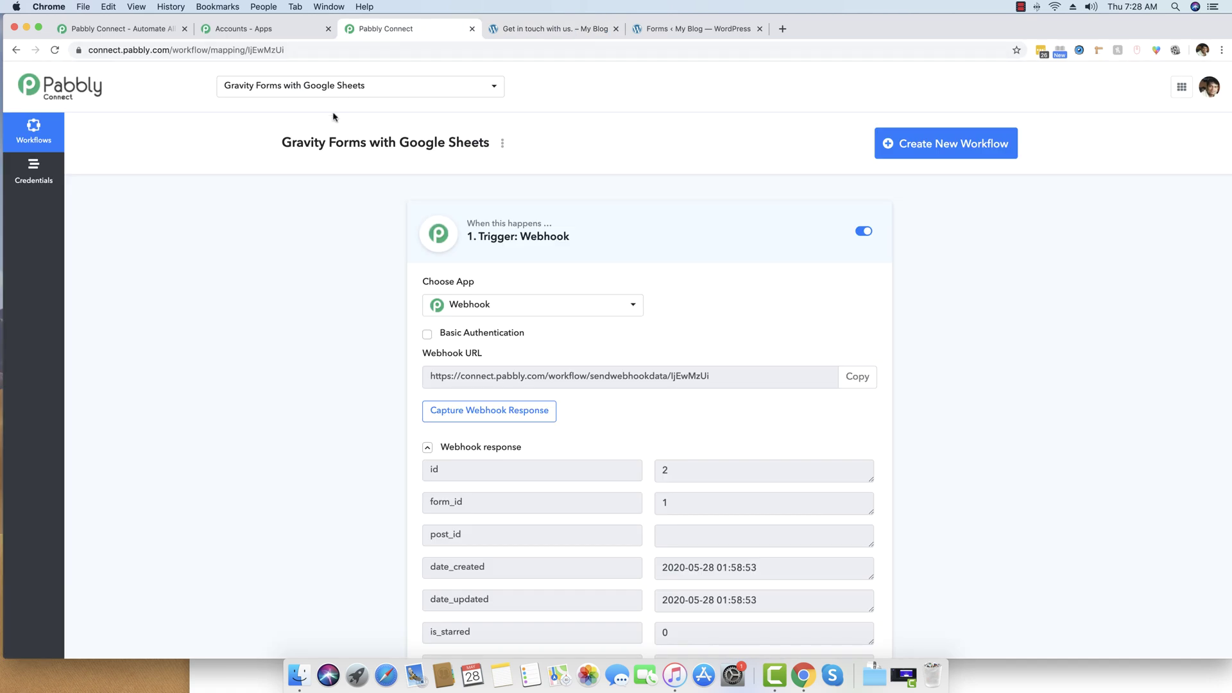
scroll(377, 304, "down", 5)
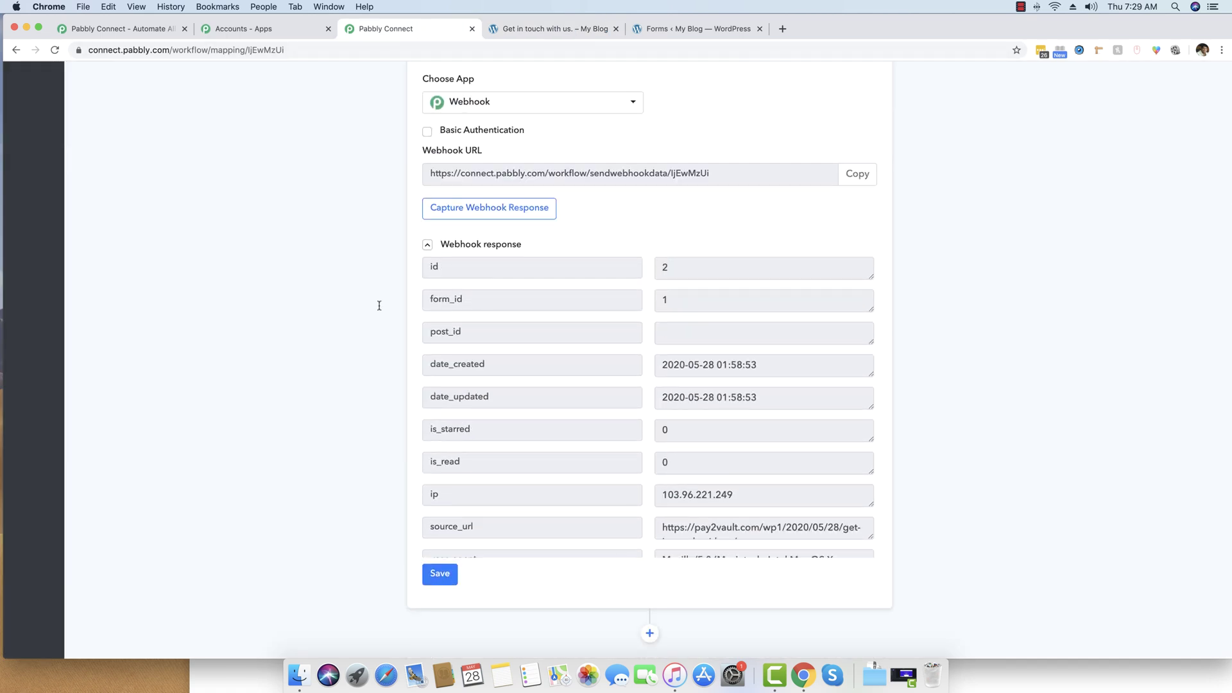
scroll(874, 407, "down", 3)
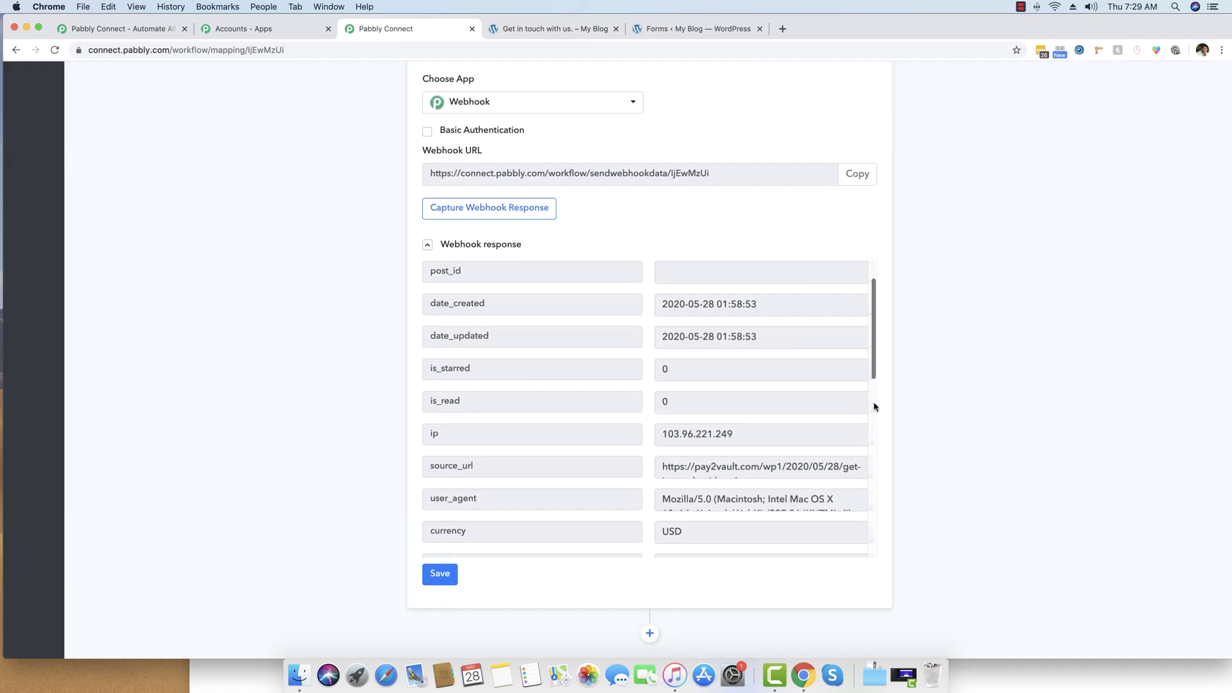
scroll(815, 408, "up", 3)
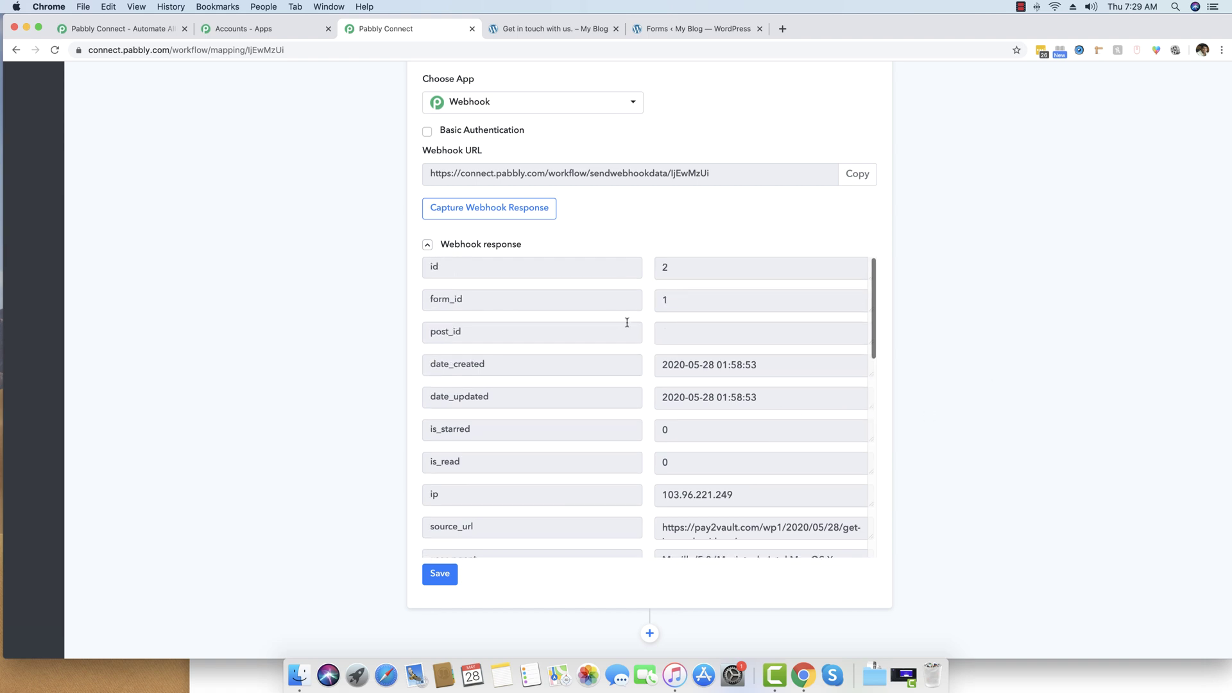
left_click_drag(677, 268, 655, 267)
left_click(684, 297)
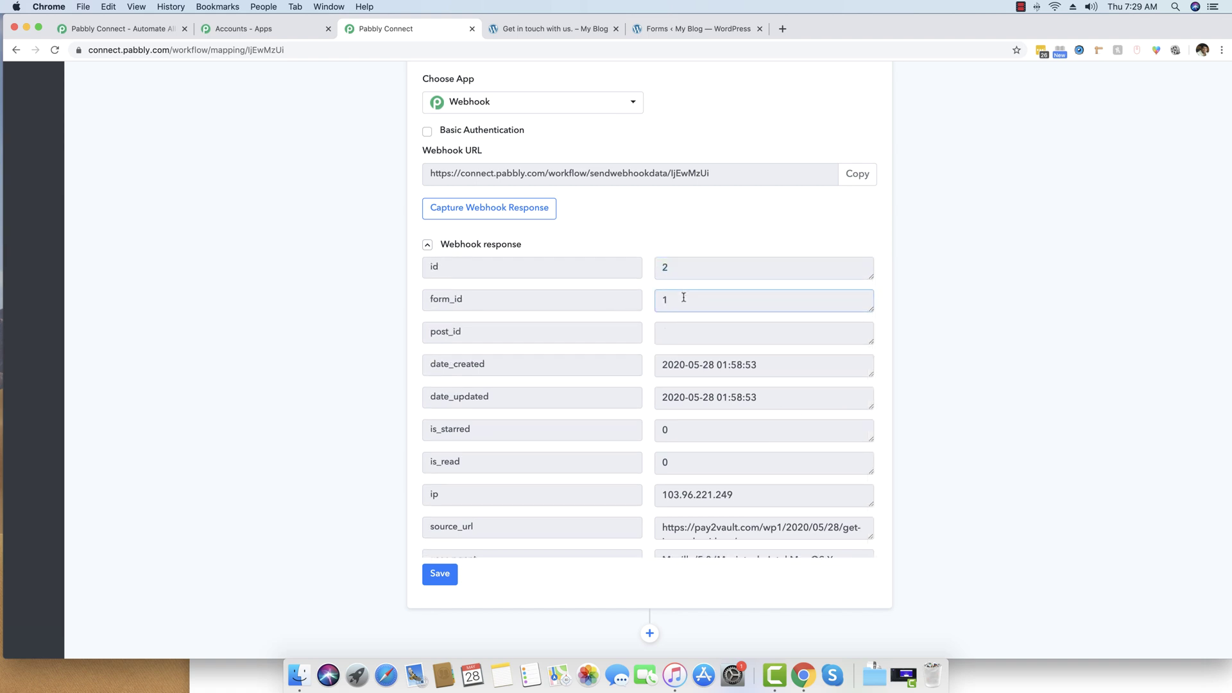
left_click(681, 265)
left_click(695, 269)
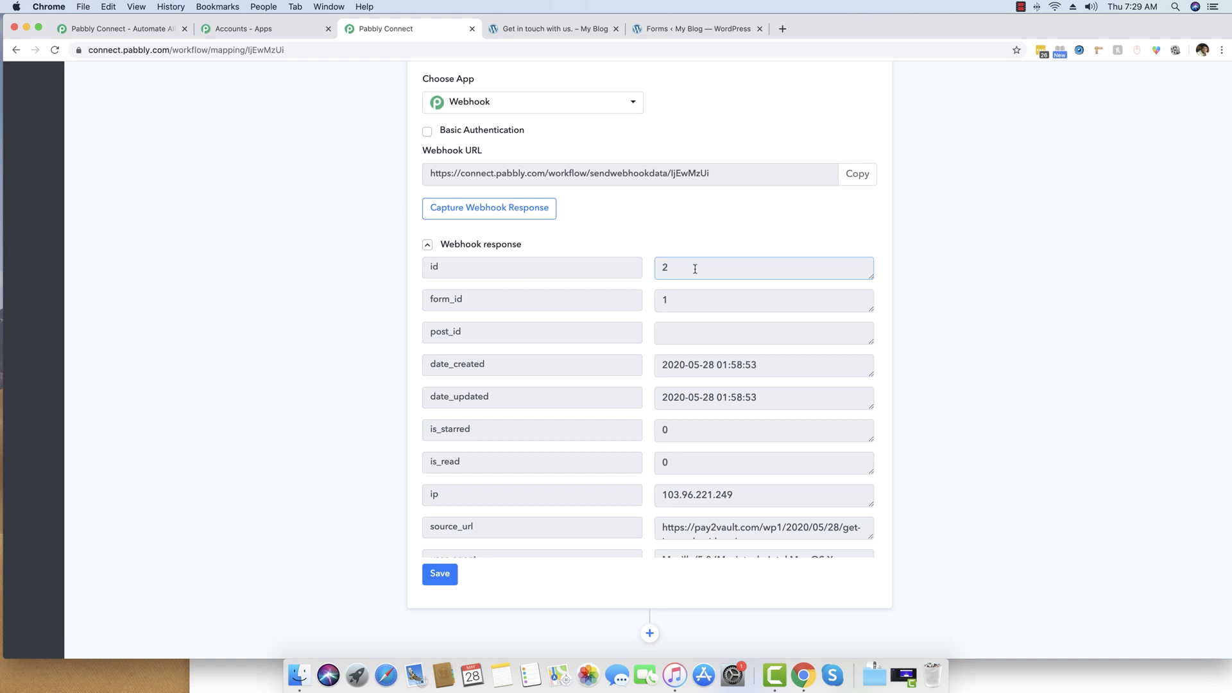
left_click_drag(757, 367, 683, 366)
left_click(683, 366)
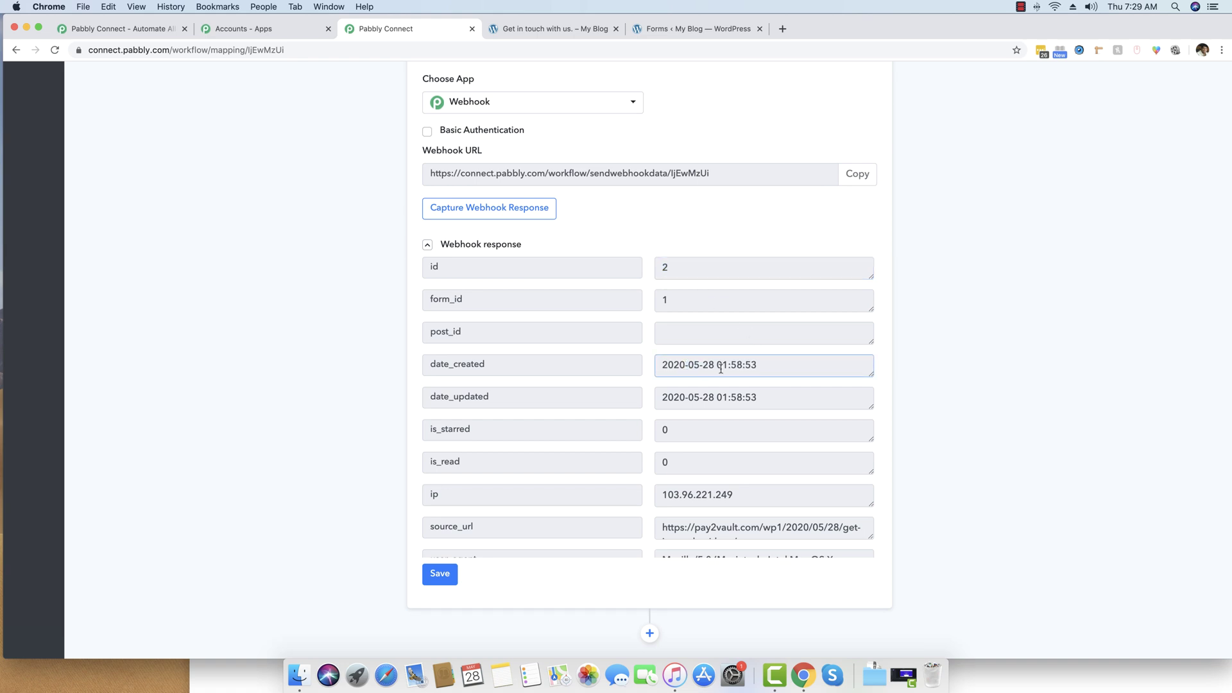
Review the captured first name, last name, e-mail and message under keys 2.3, 2.6, 3 and 4.
scroll(721, 368, "down", 1)
scroll(751, 371, "down", 5)
scroll(752, 371, "down", 10)
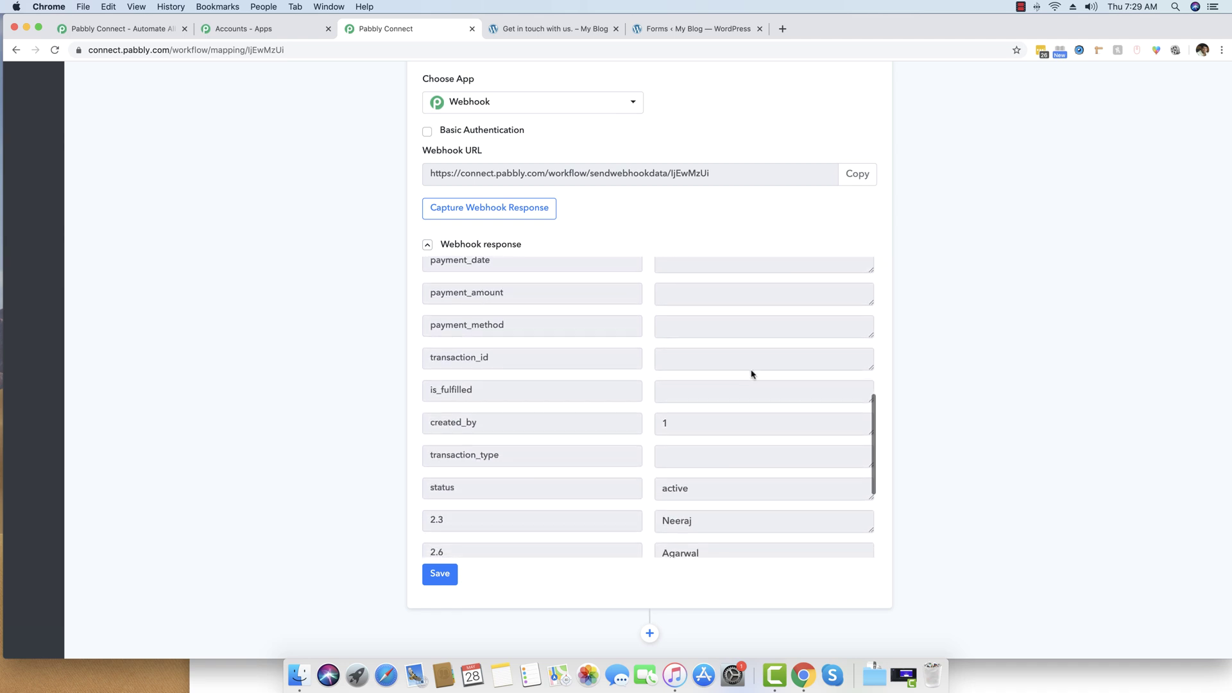
left_click_drag(701, 344, 618, 343)
double_click(687, 379)
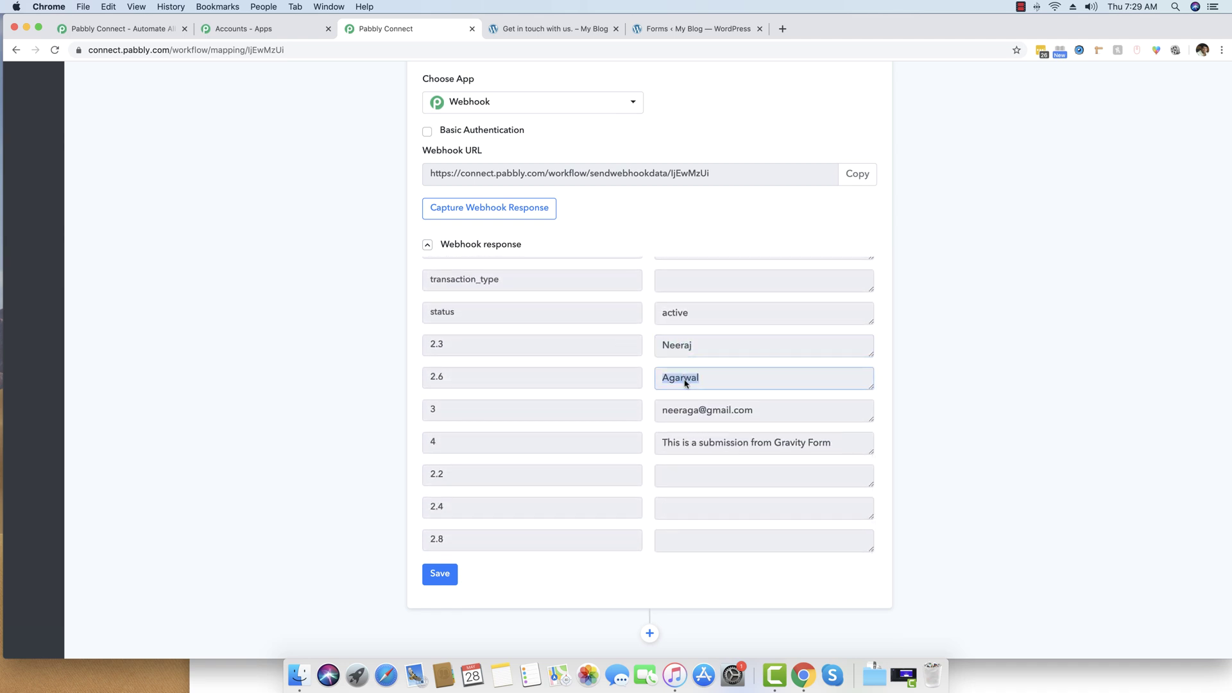
left_click_drag(756, 411, 658, 410)
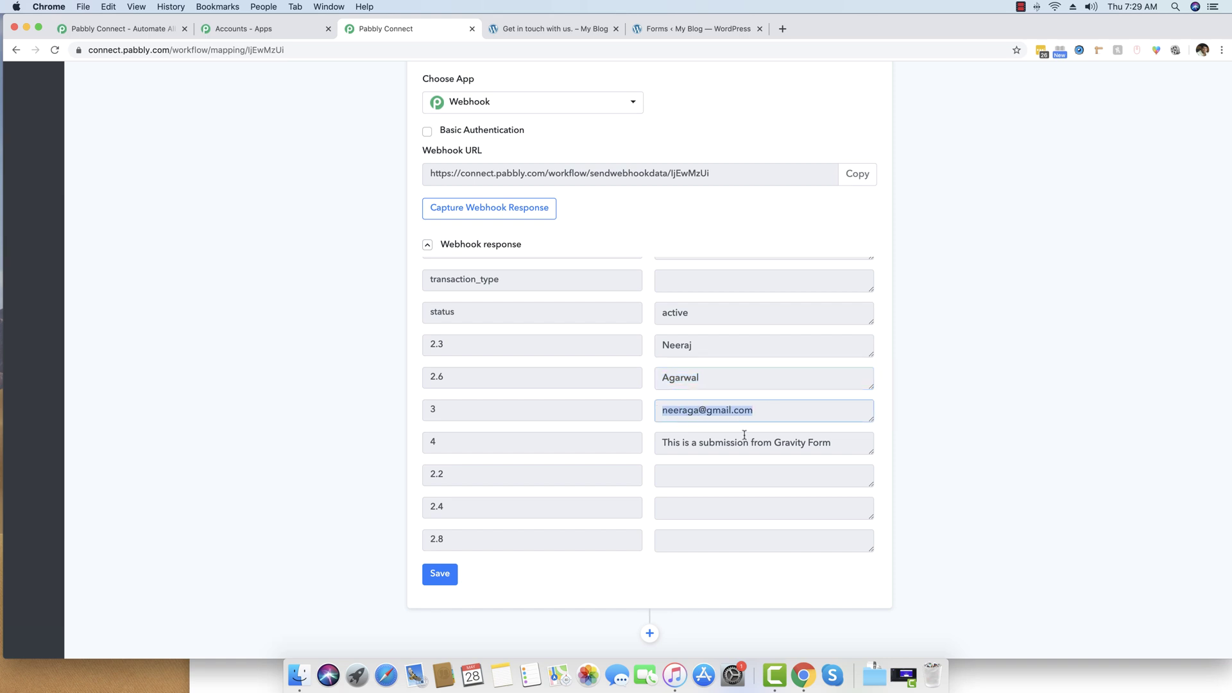
left_click_drag(840, 442, 650, 442)
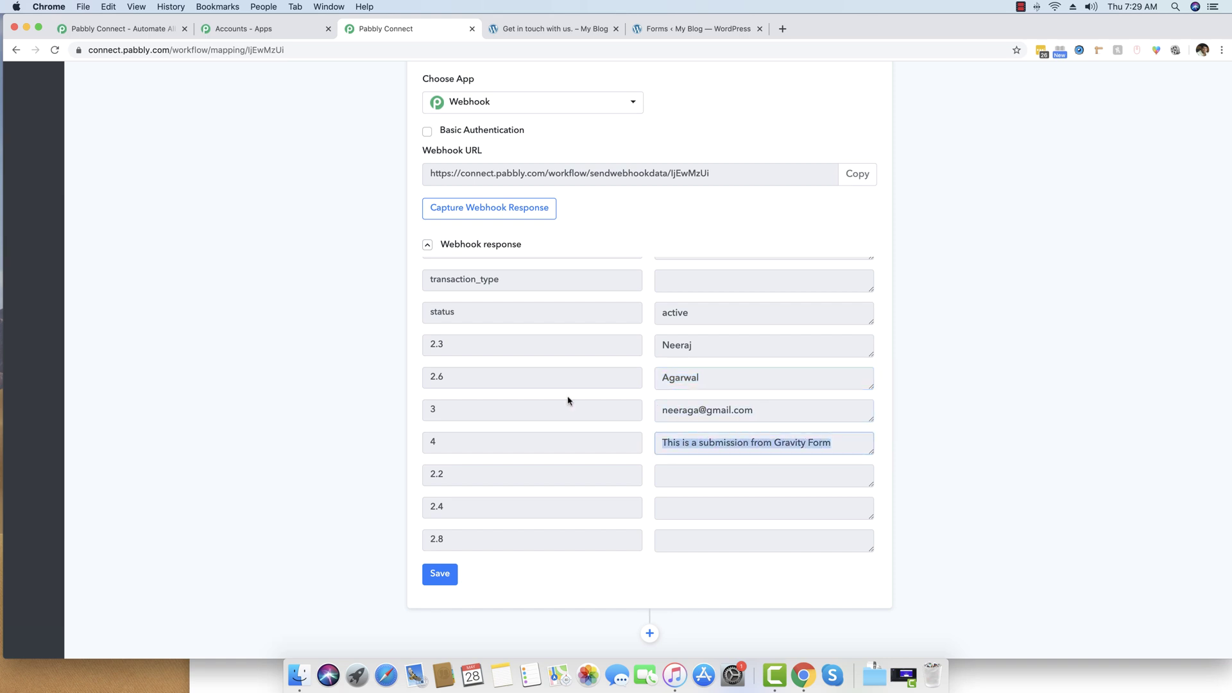
left_click_drag(447, 340, 401, 414)
left_click_drag(484, 446, 393, 440)
left_click(331, 428)
scroll(335, 426, "down", 1)
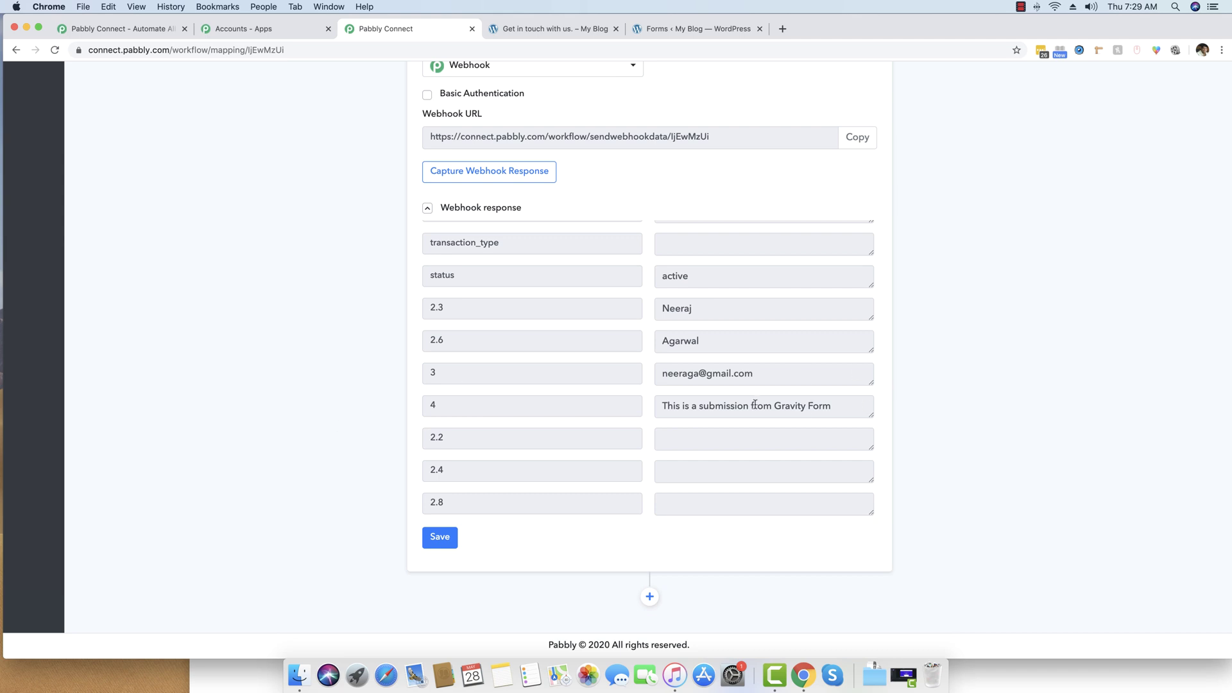
Add a Google Sheets action step using the Append Values method.
scroll(674, 580, "up", 1)
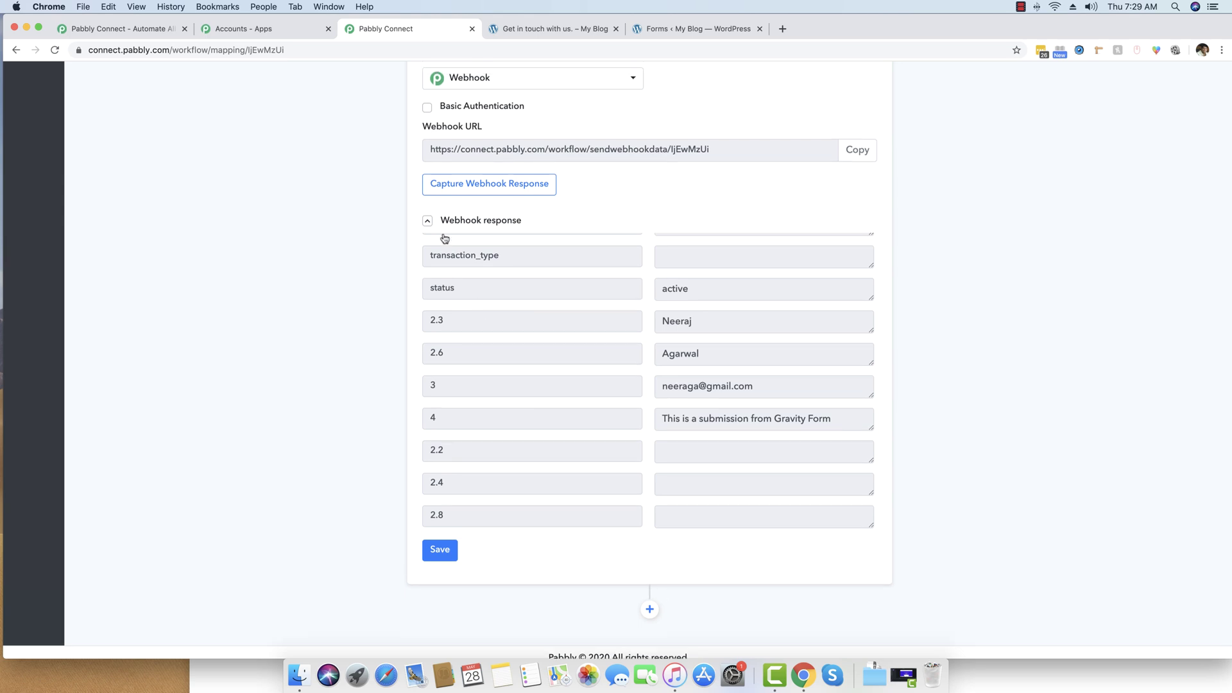
scroll(645, 593, "down", 1)
left_click(650, 600)
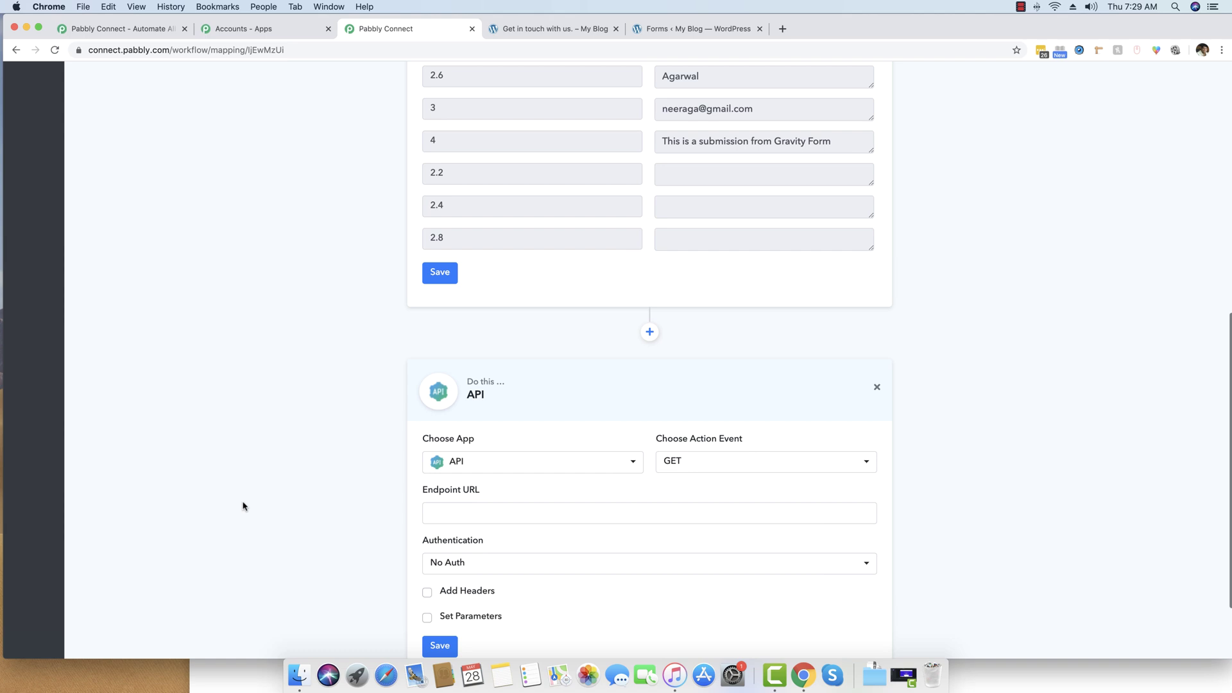
left_click(500, 364)
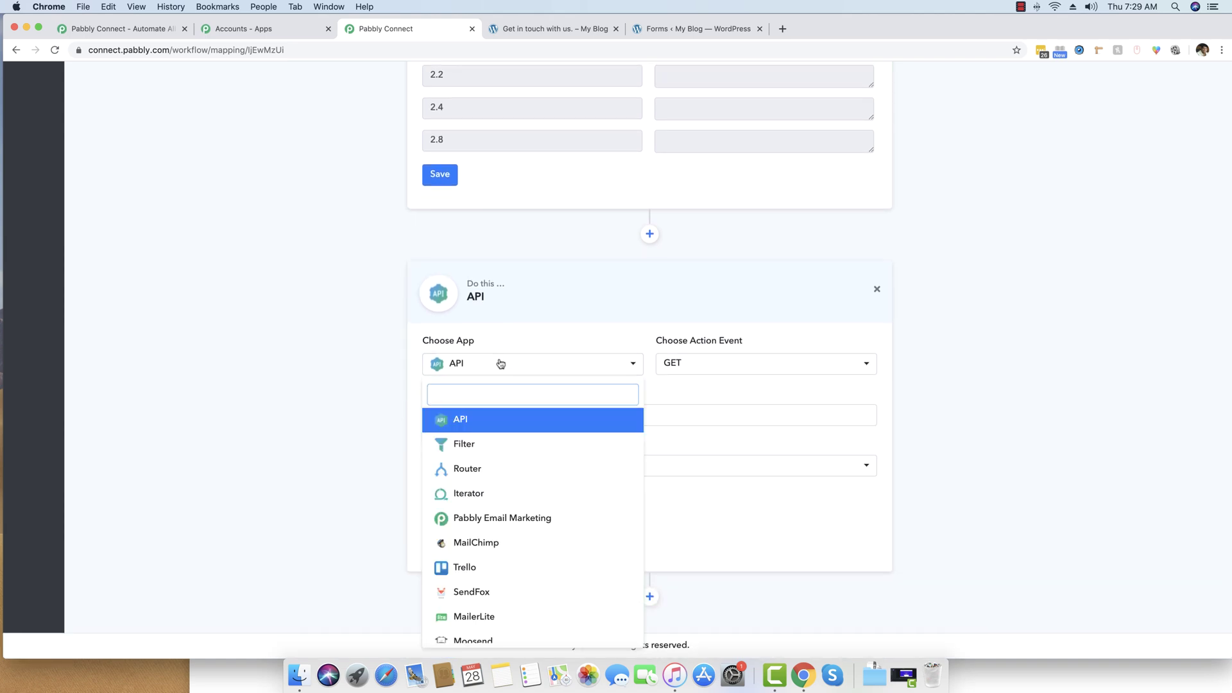
type("google")
left_click(522, 420)
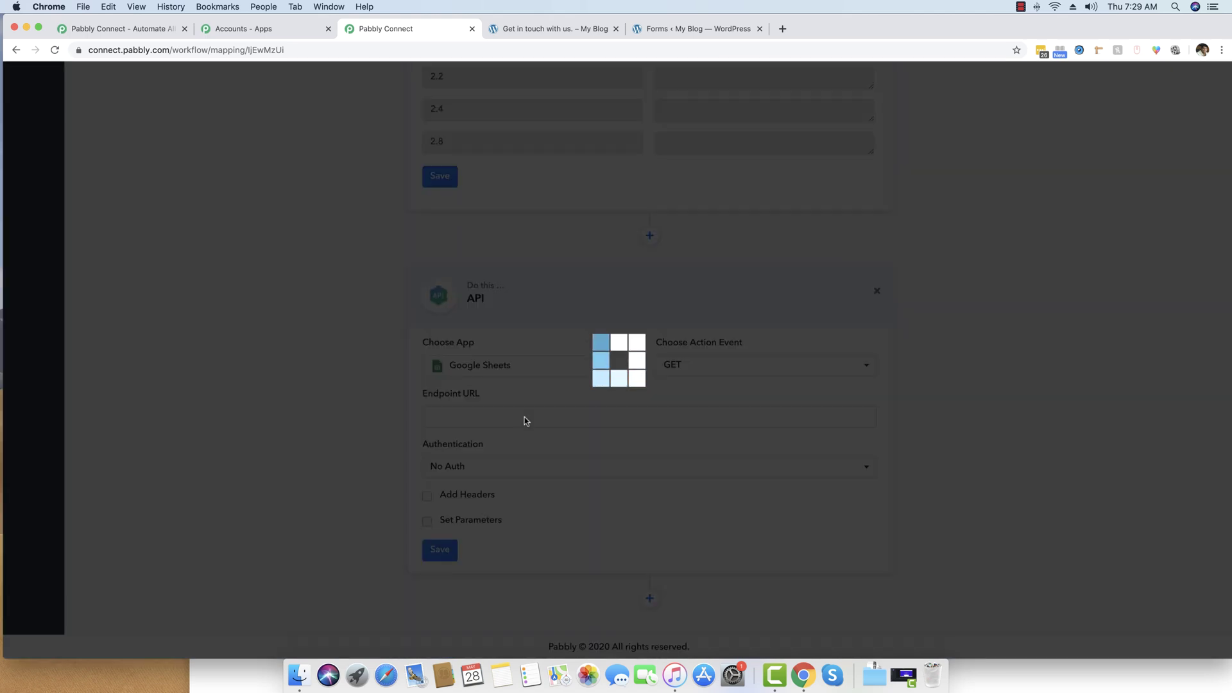
left_click(720, 480)
left_click(713, 484)
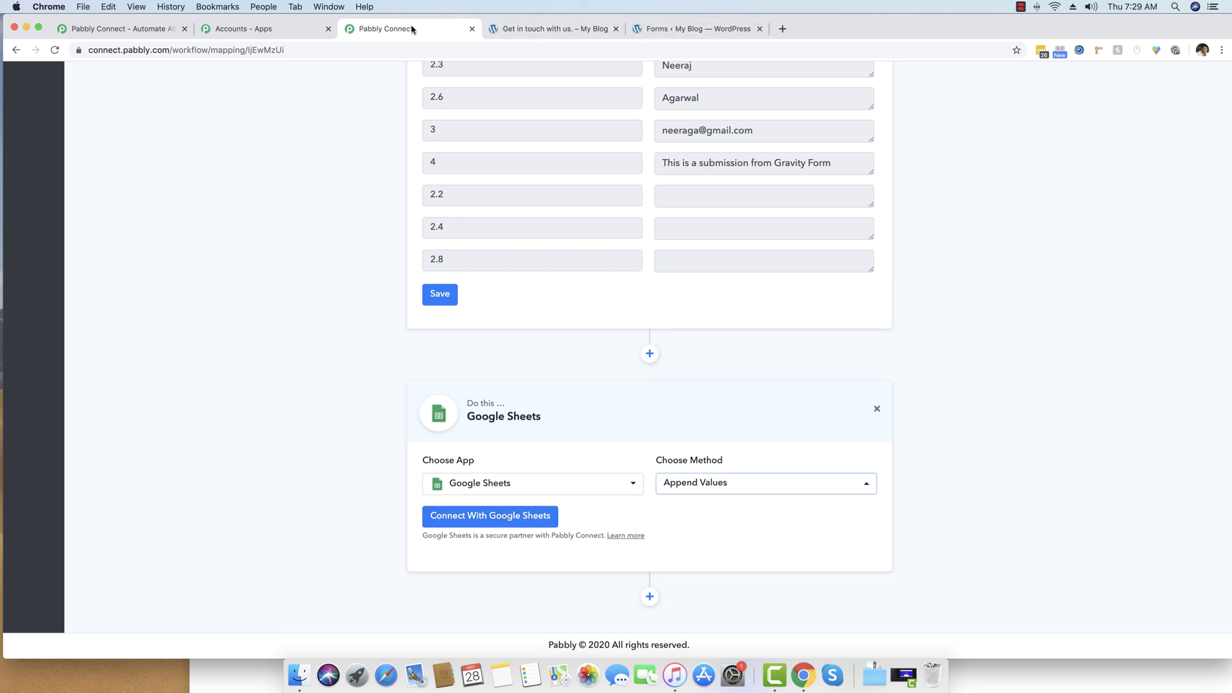
Create a new blank Google Sheets spreadsheet named 'Gravity Forms Integration'.
left_click(781, 28)
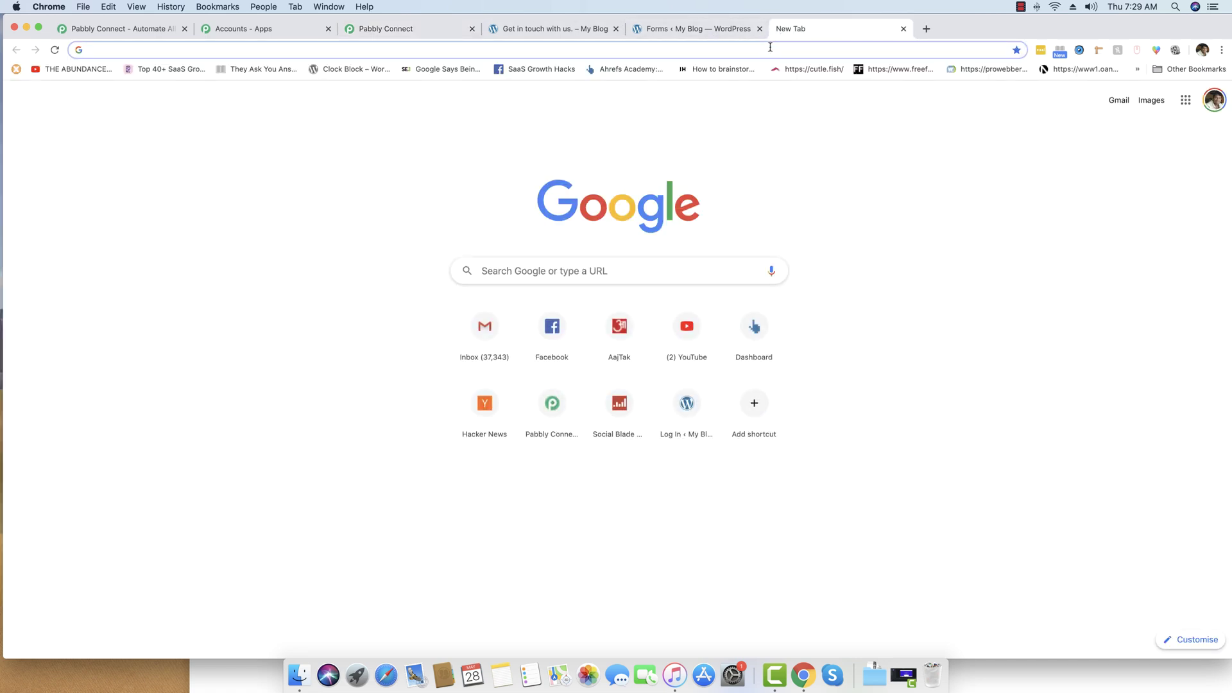
type("sheets.google.com")
key("Return")
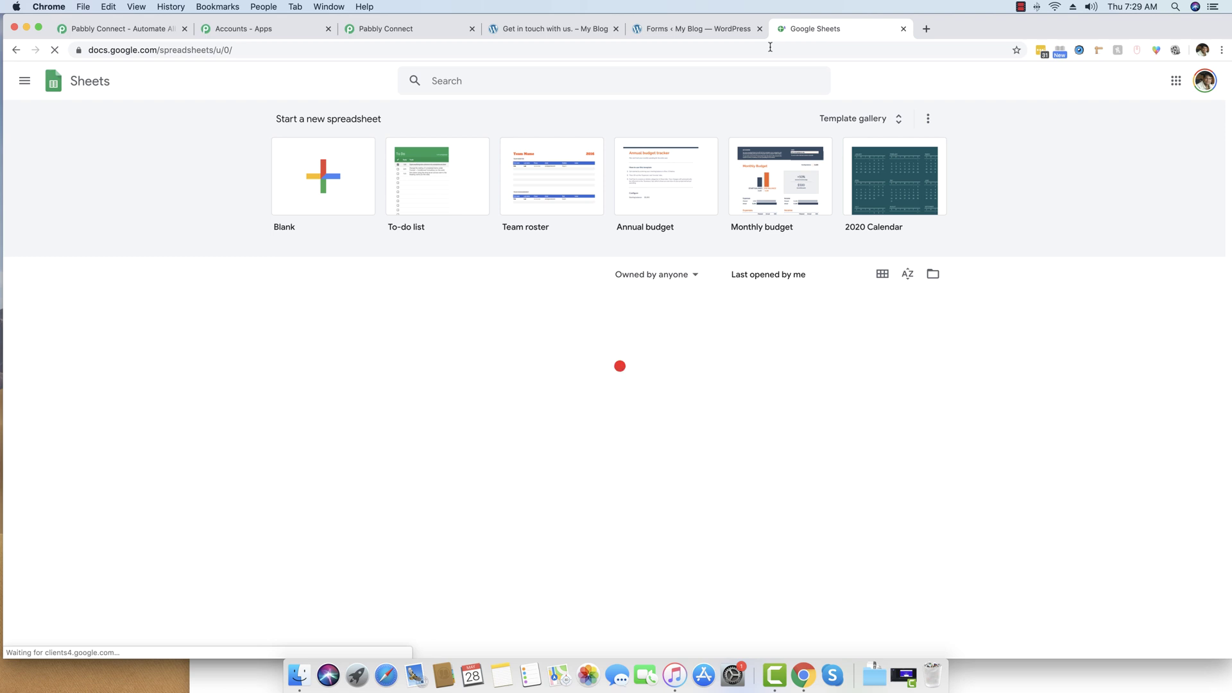
left_click(322, 178)
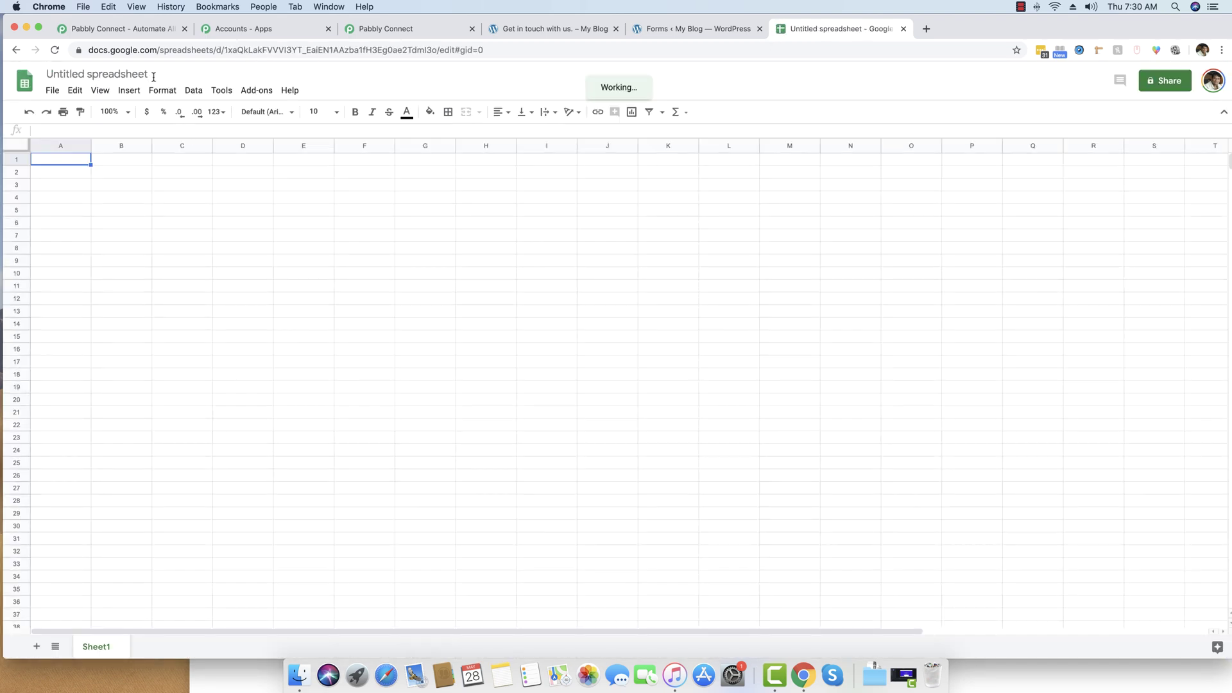
left_click(125, 75)
type("Grav")
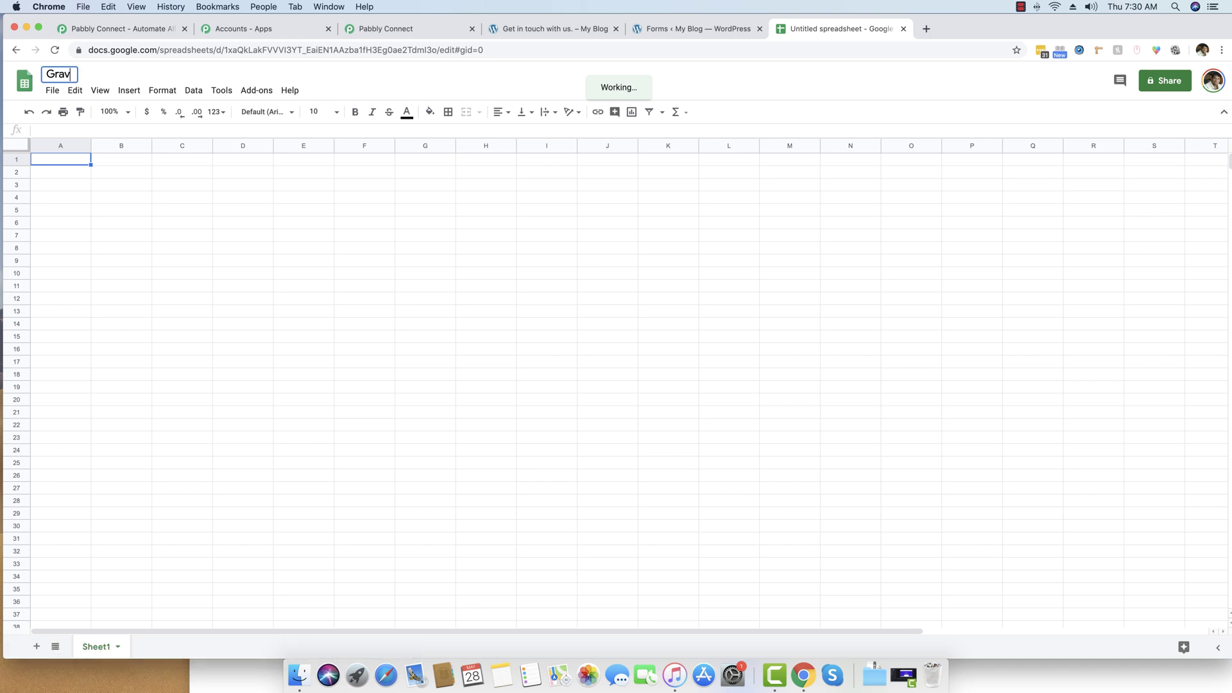
type("ity Forms I")
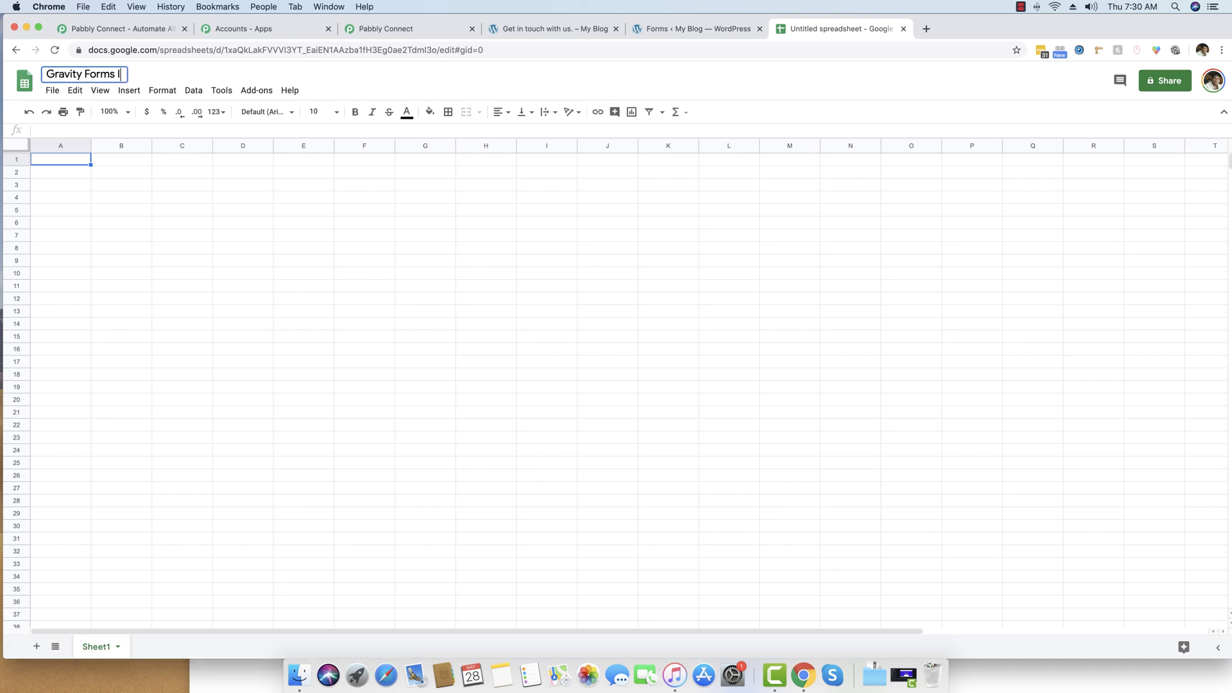
type("ntegration")
left_click(160, 262)
Enter the headers First Name, Last Name, Email Address and Message in cells A1–D1.
left_click(72, 162)
type("First ")
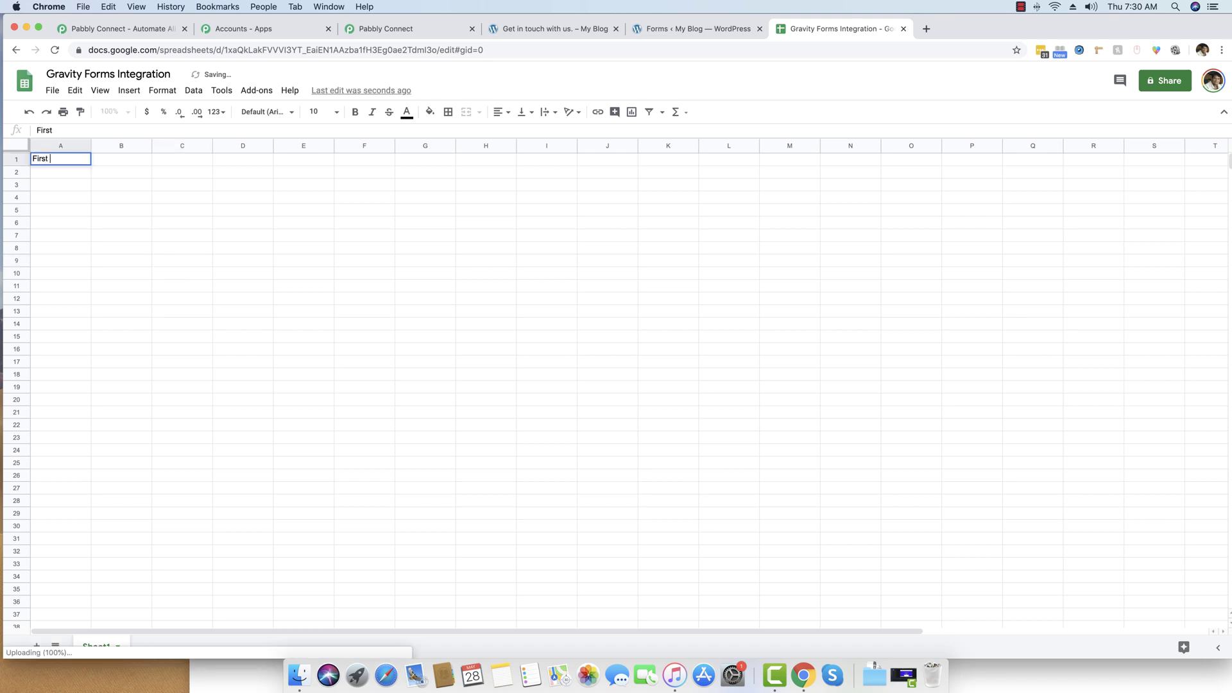
type("Name")
key("Tab")
type("Last name")
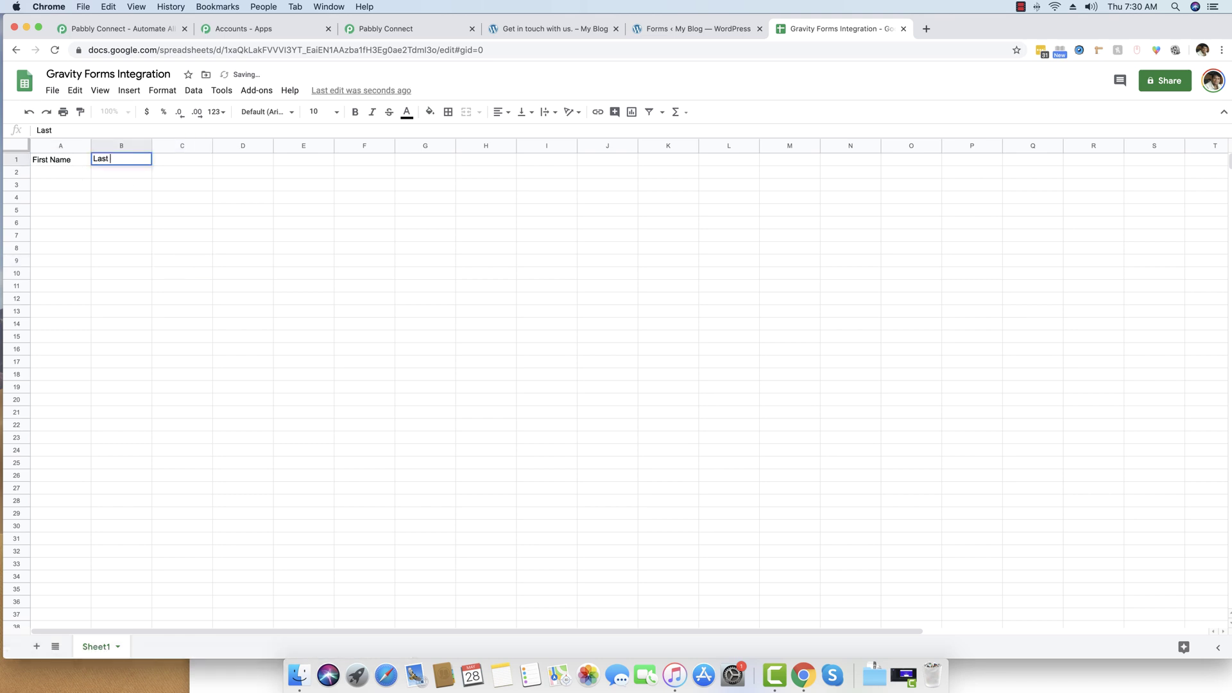
key("BackSpace")
key("BackSpace")
key("BackSpace")
type("Name")
key("Tab")
type("Email Address")
key("Tab")
type("Messag")
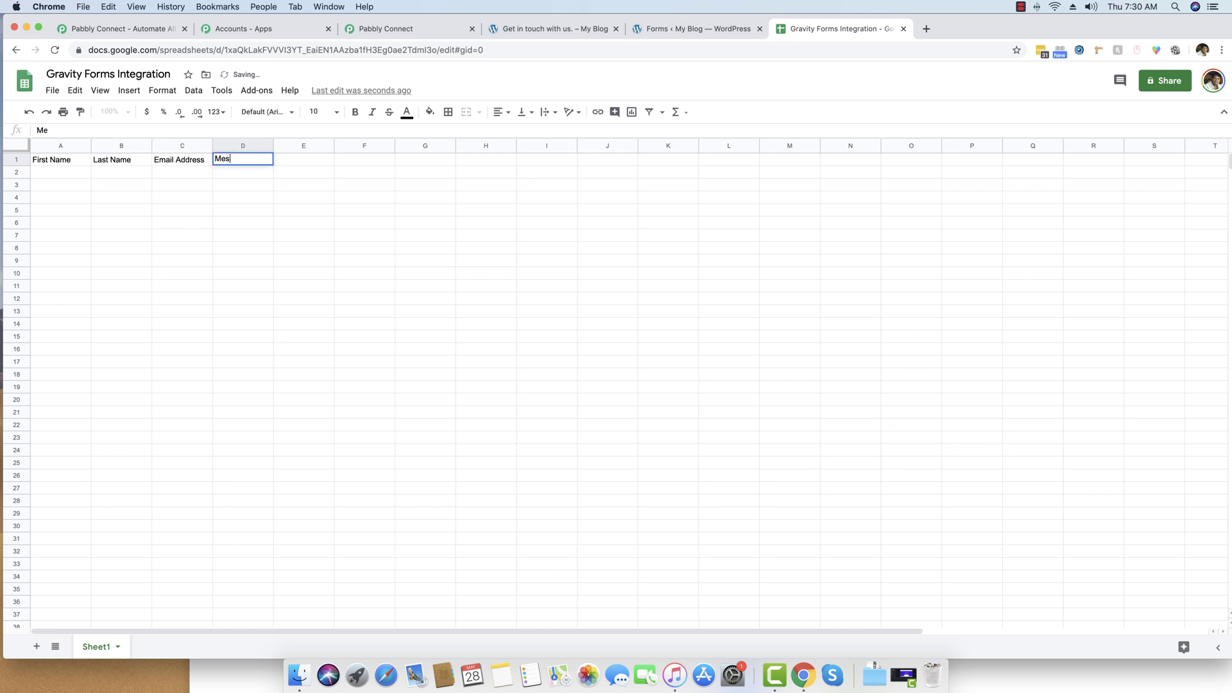
left_click(263, 263)
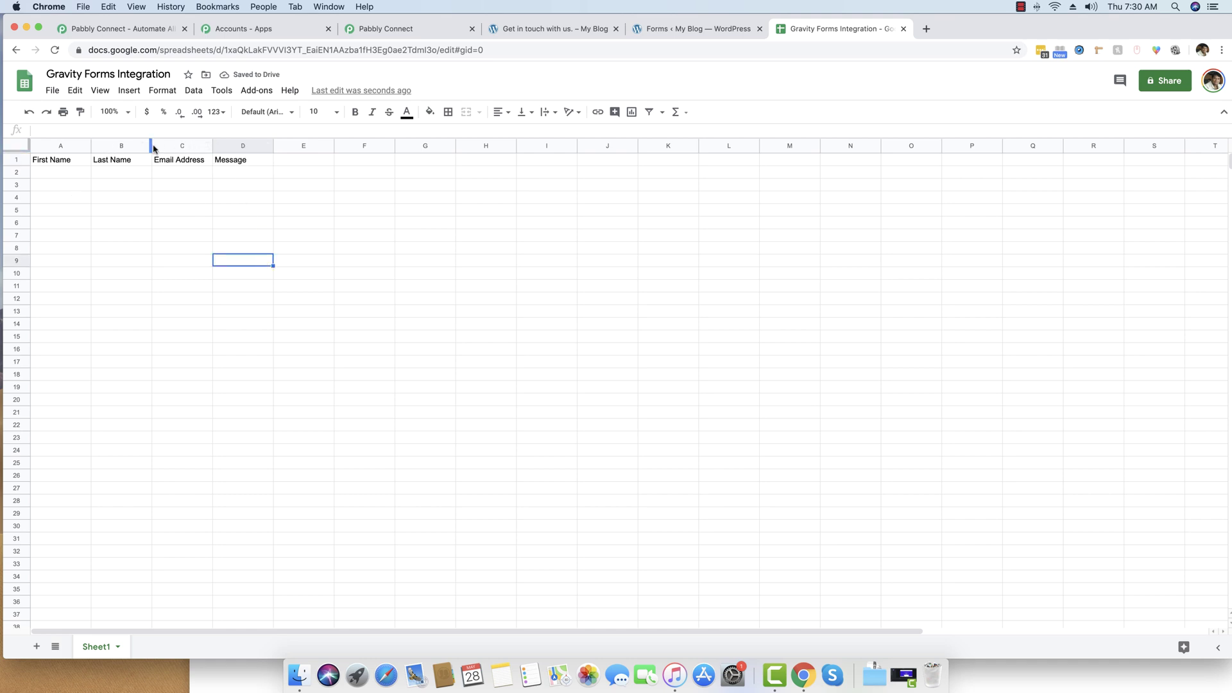
Widen columns B, C and D so the headers fit.
left_click_drag(150, 146, 408, 145)
left_click(420, 224)
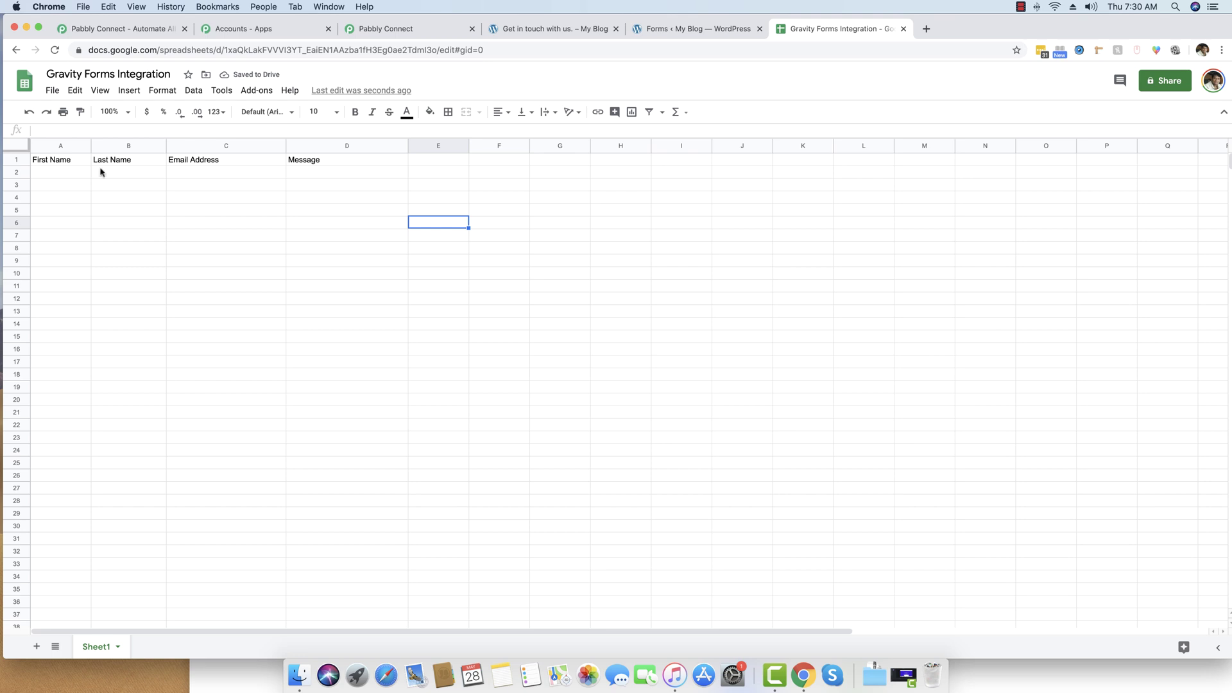
left_click(68, 200)
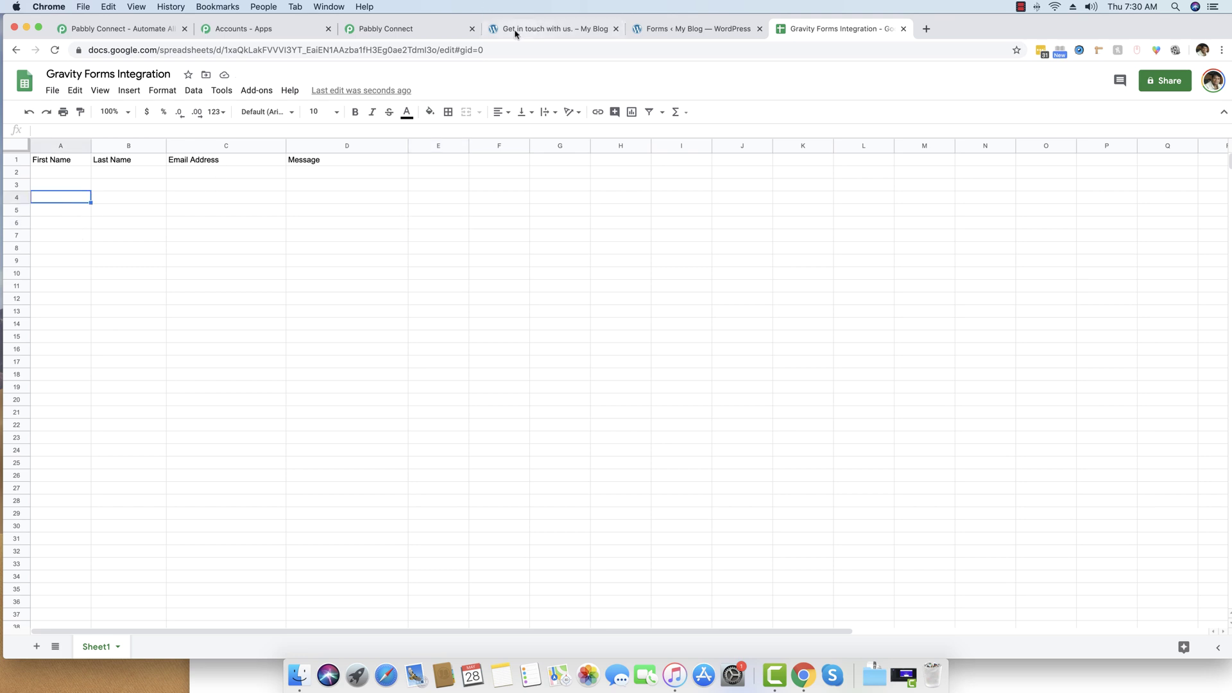
left_click(416, 27)
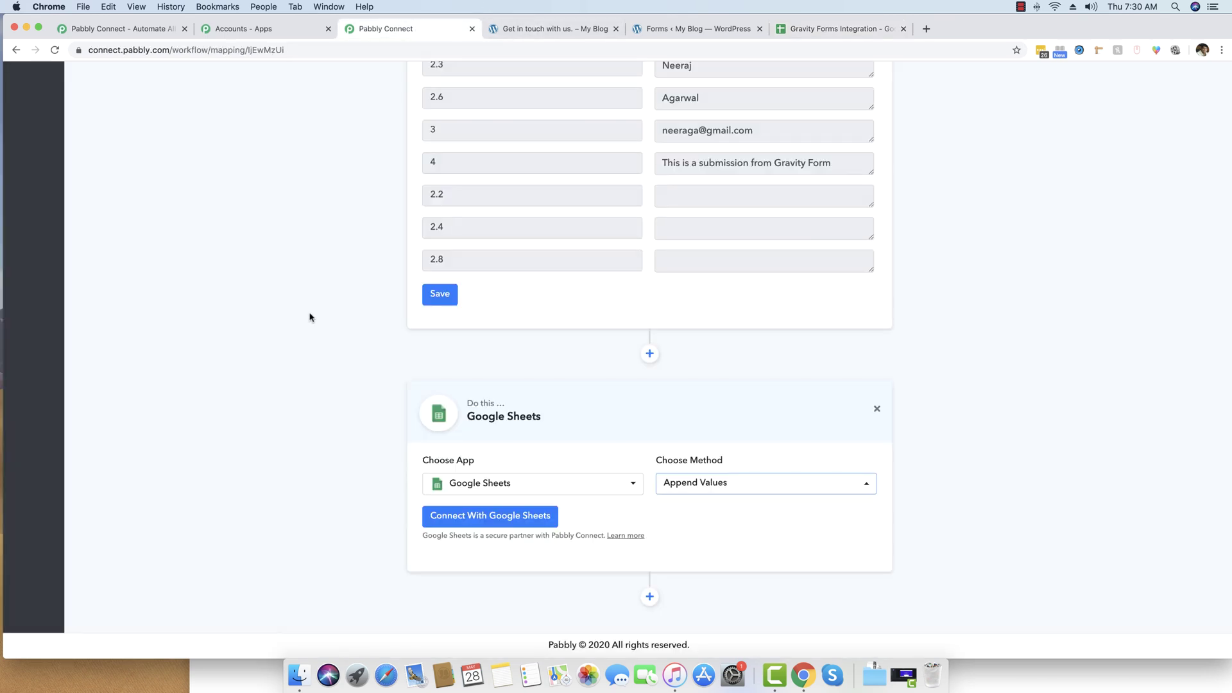
Connect a Google account to the Google Sheets step, allow access and confirm the success message.
left_click(486, 520)
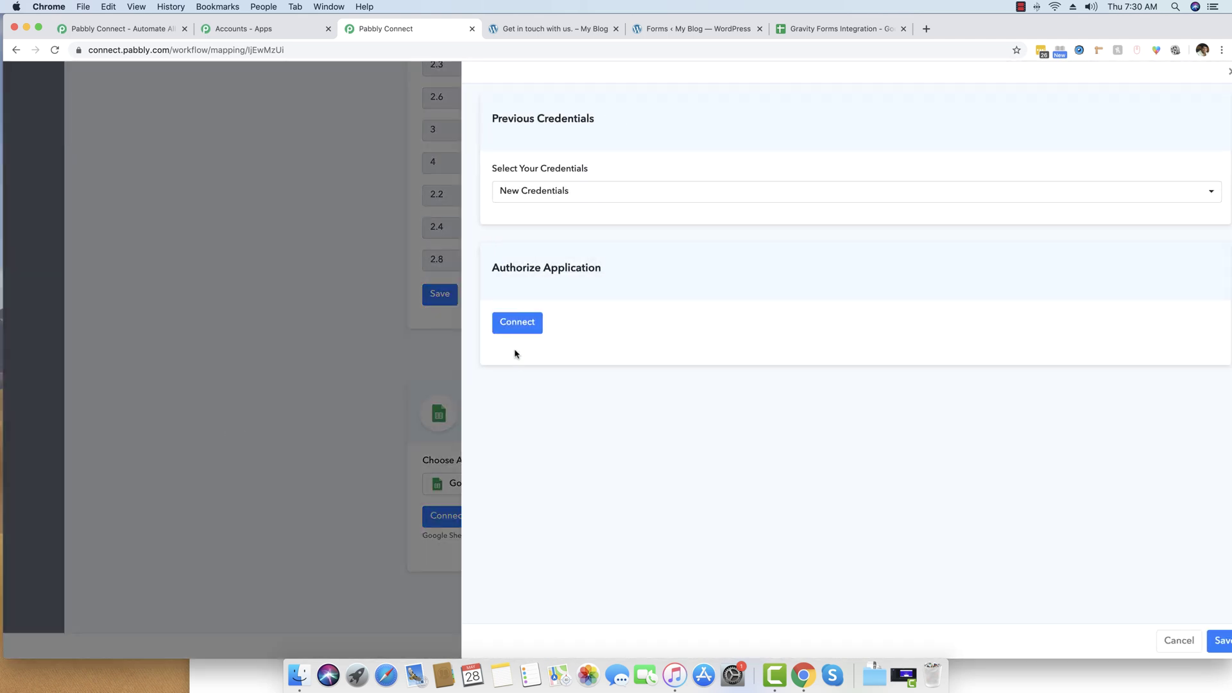
left_click(523, 324)
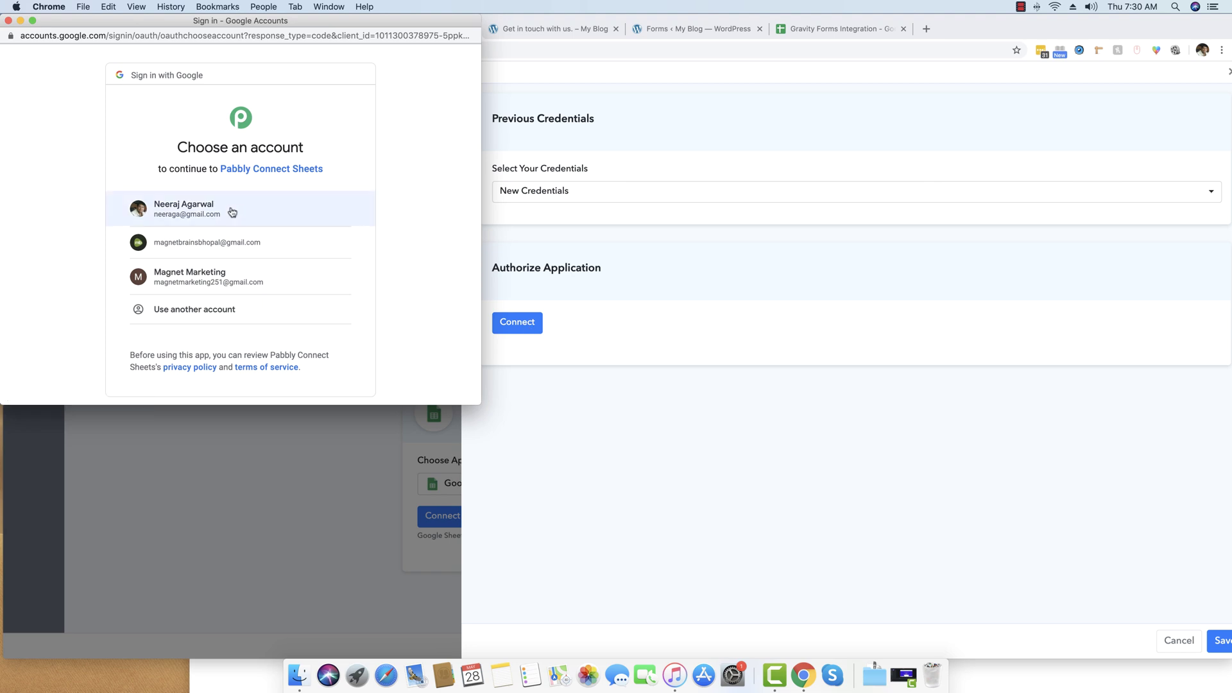
left_click(232, 212)
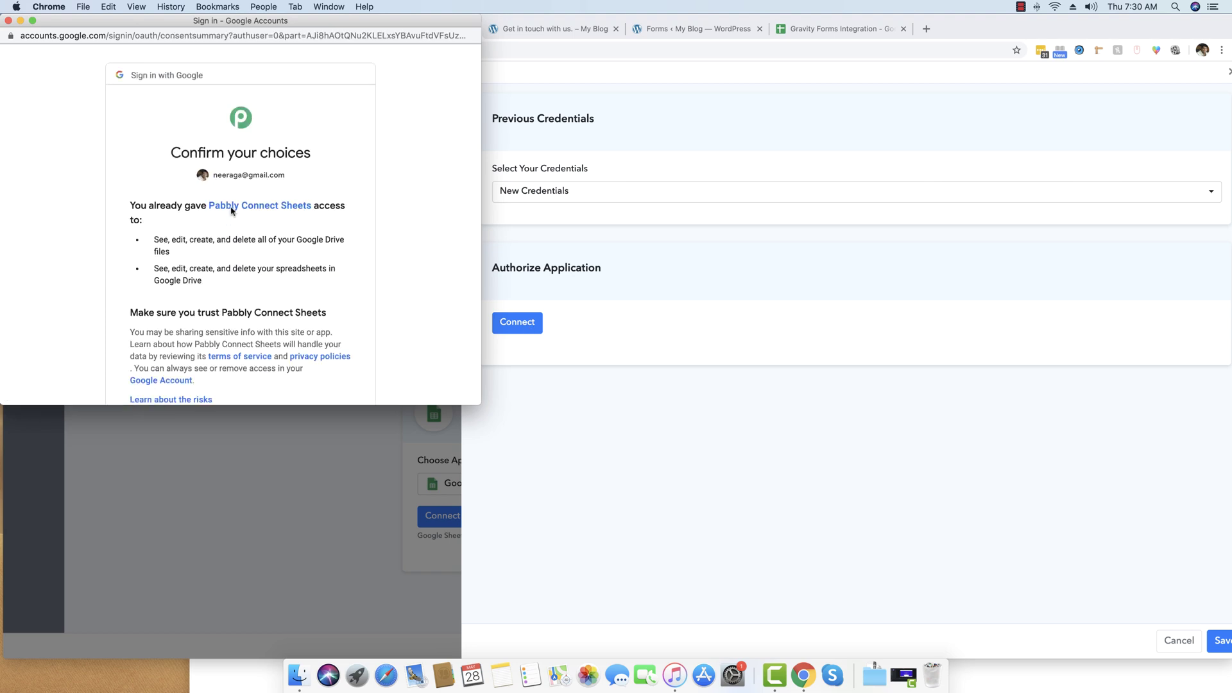
scroll(233, 211, "down", 5)
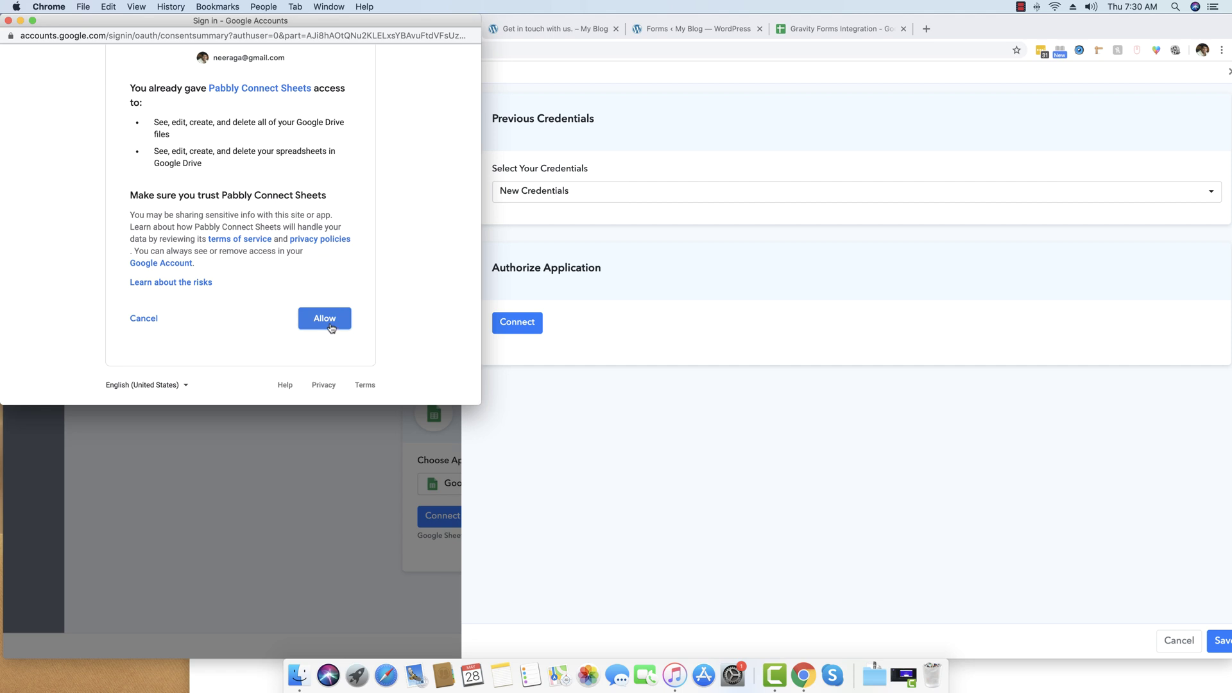
left_click(328, 327)
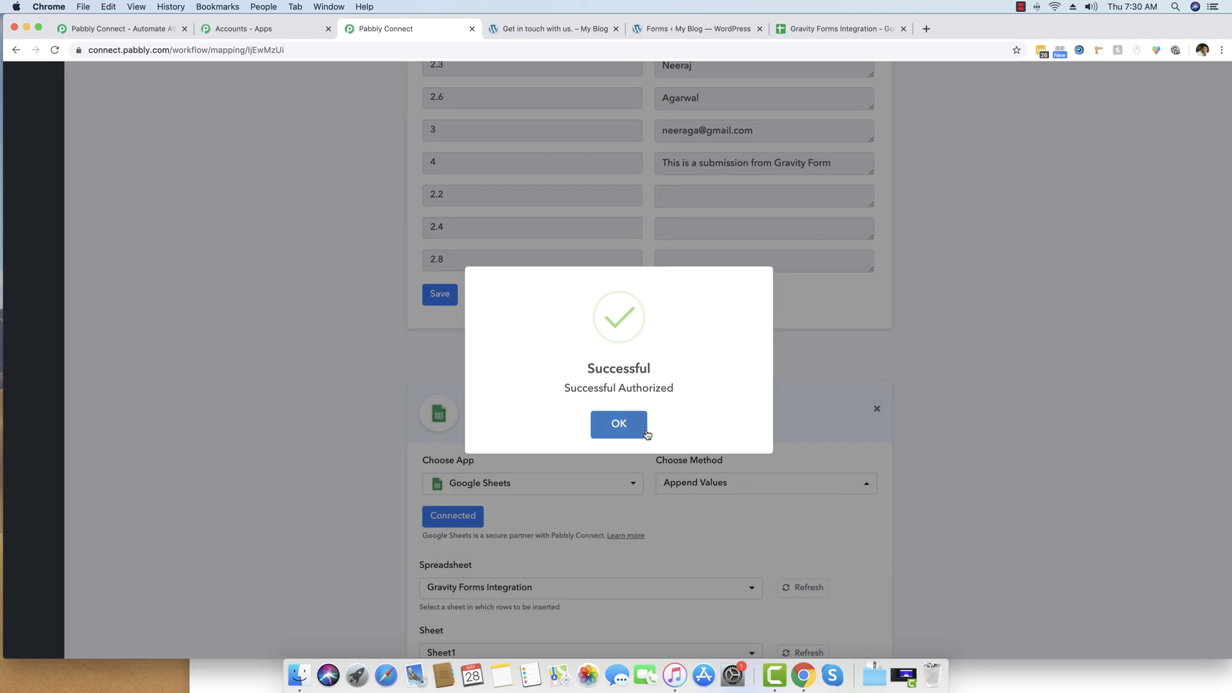
left_click(619, 424)
scroll(311, 409, "down", 3)
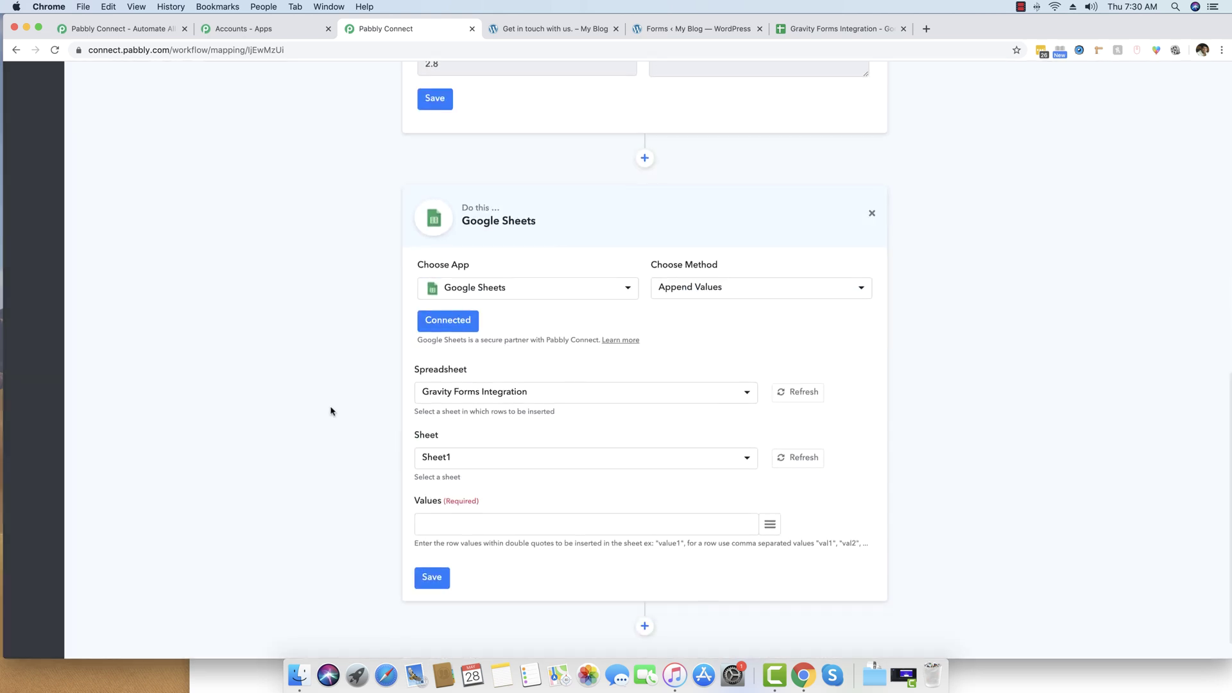
Select the Gravity Forms Integration spreadsheet in the Spreadsheet dropdown.
left_click(484, 398)
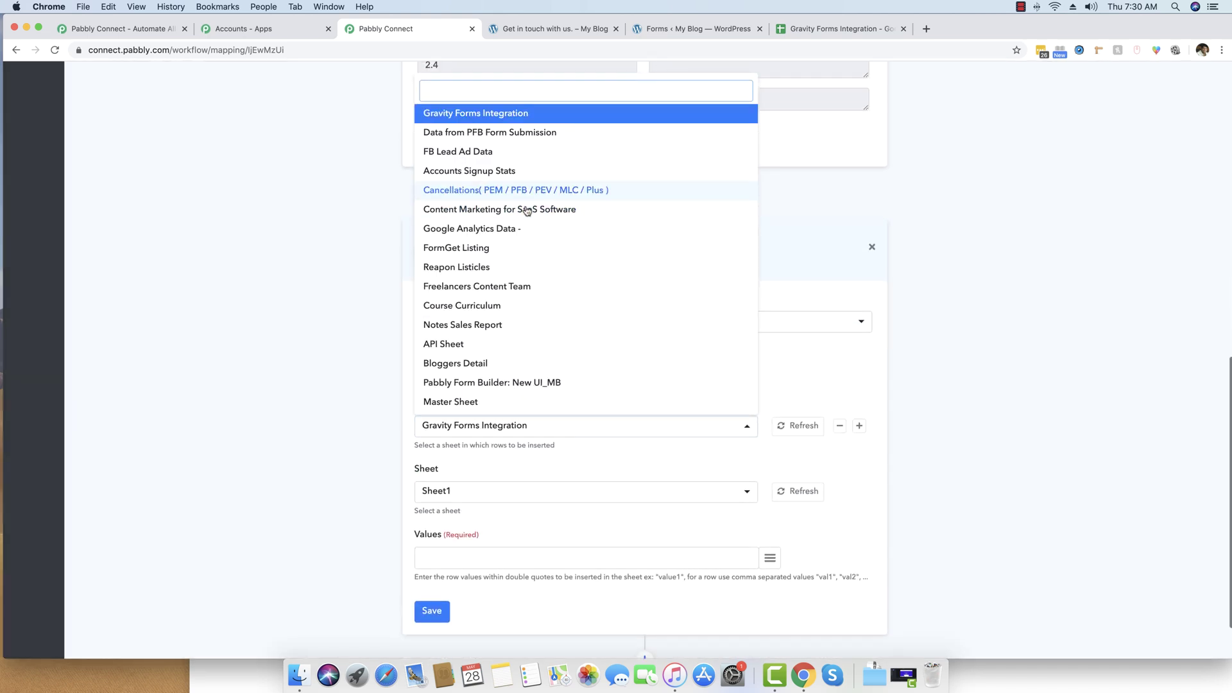
left_click(217, 296)
scroll(203, 311, "down", 3)
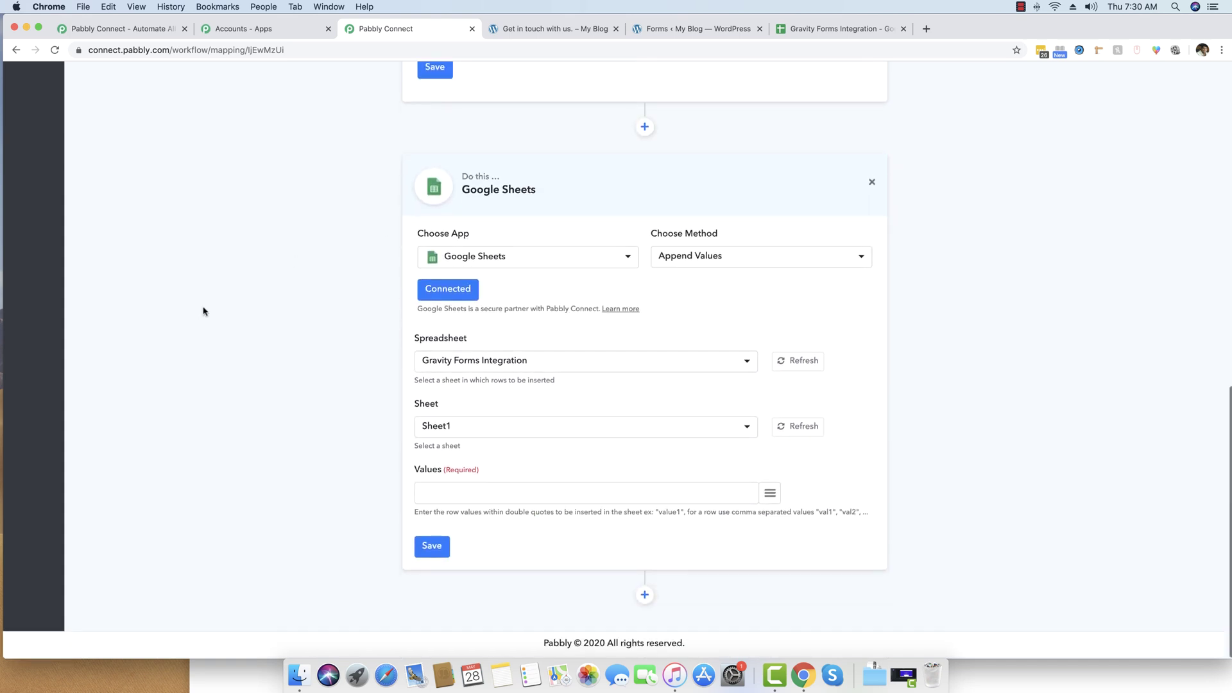
left_click(486, 364)
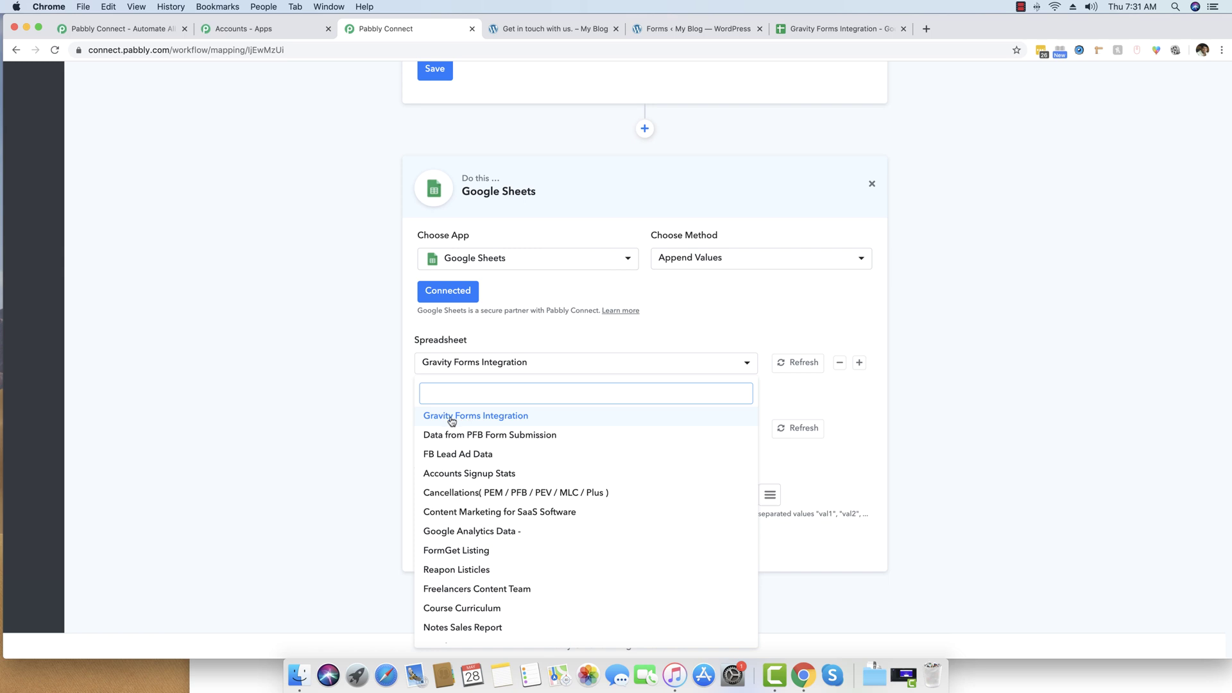
left_click(476, 419)
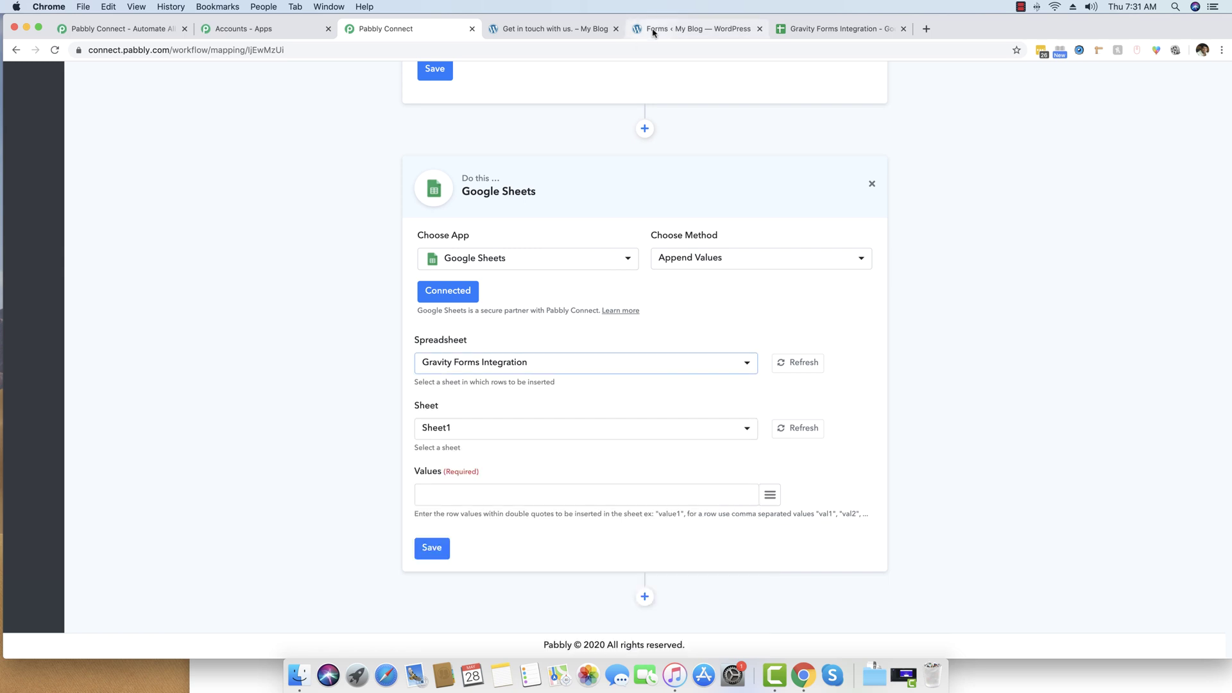
Check the sheet tab name in Google Sheets and choose Sheet1 as the target sheet.
left_click_drag(828, 30, 519, 36)
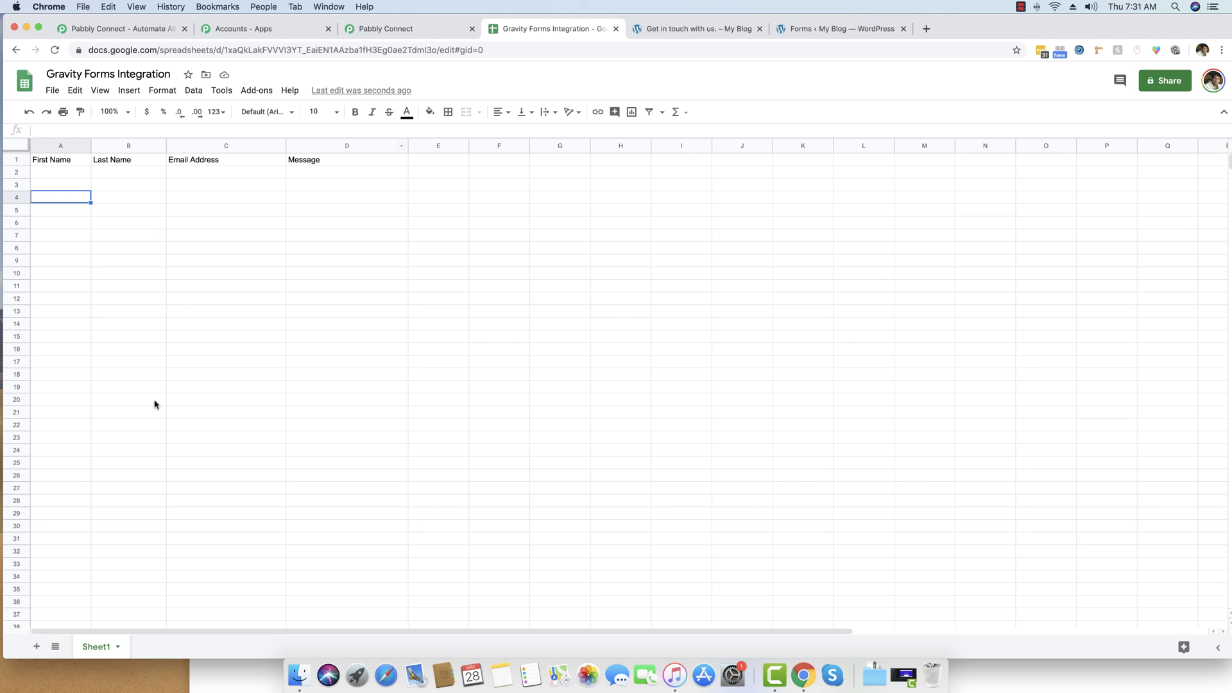
double_click(90, 652)
left_click(98, 326)
left_click(64, 172)
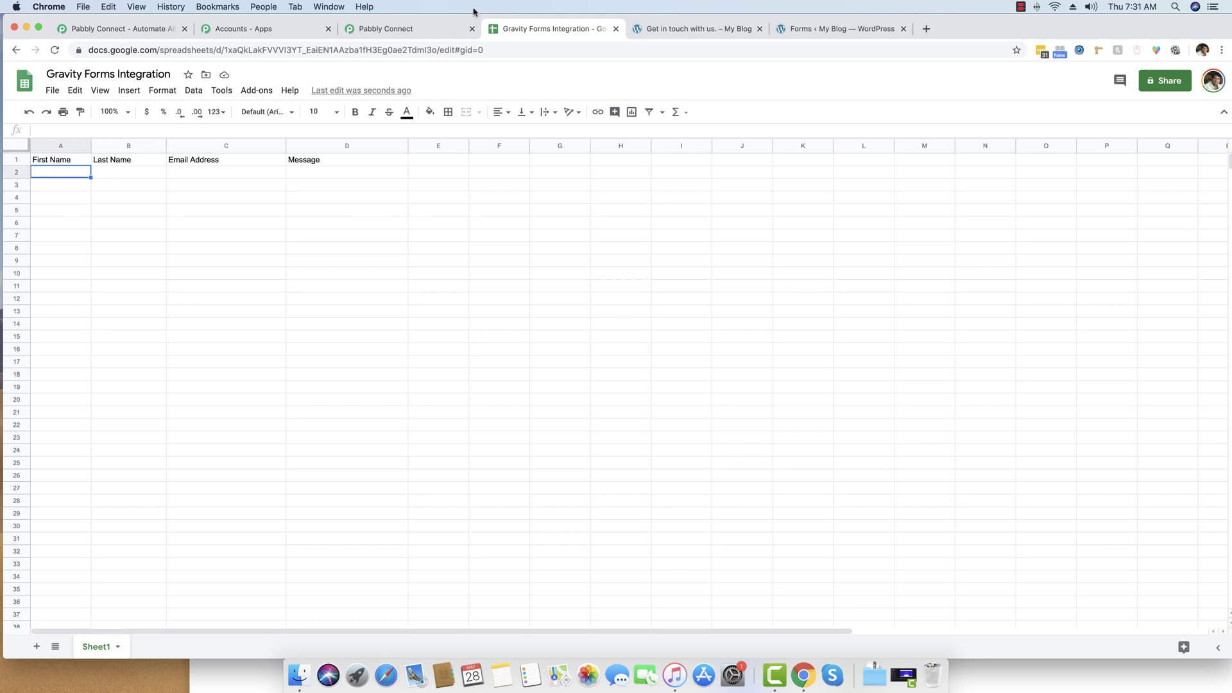
left_click(206, 239)
left_click(401, 28)
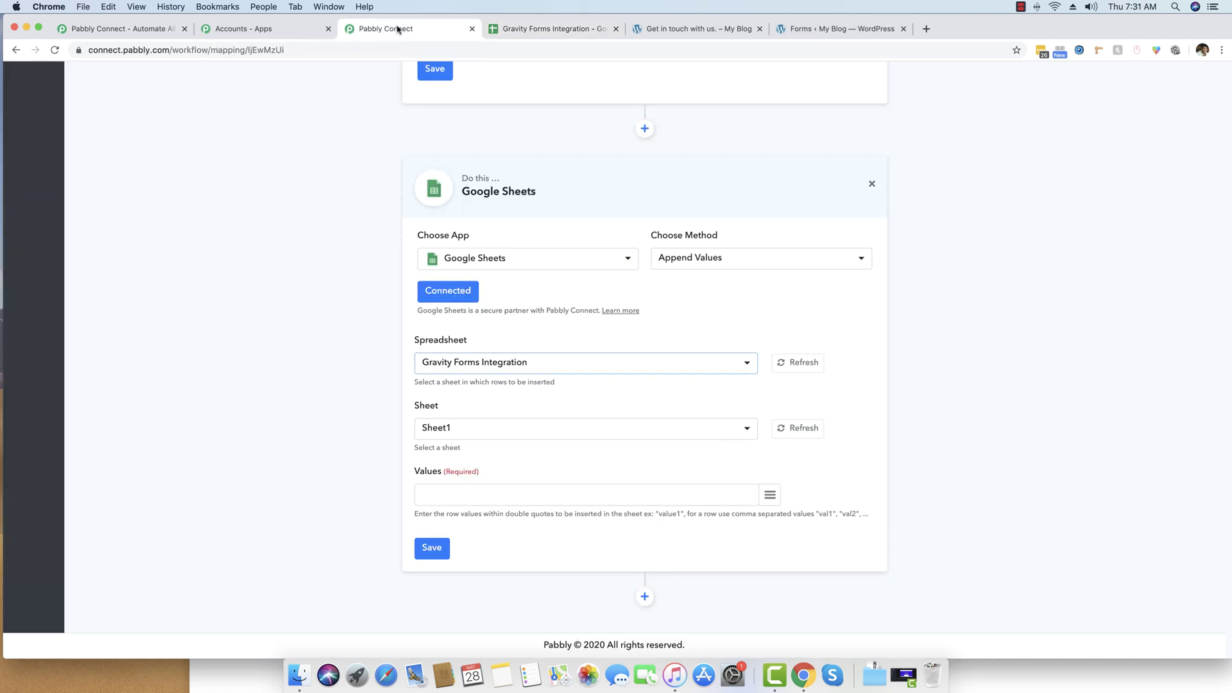
left_click(516, 429)
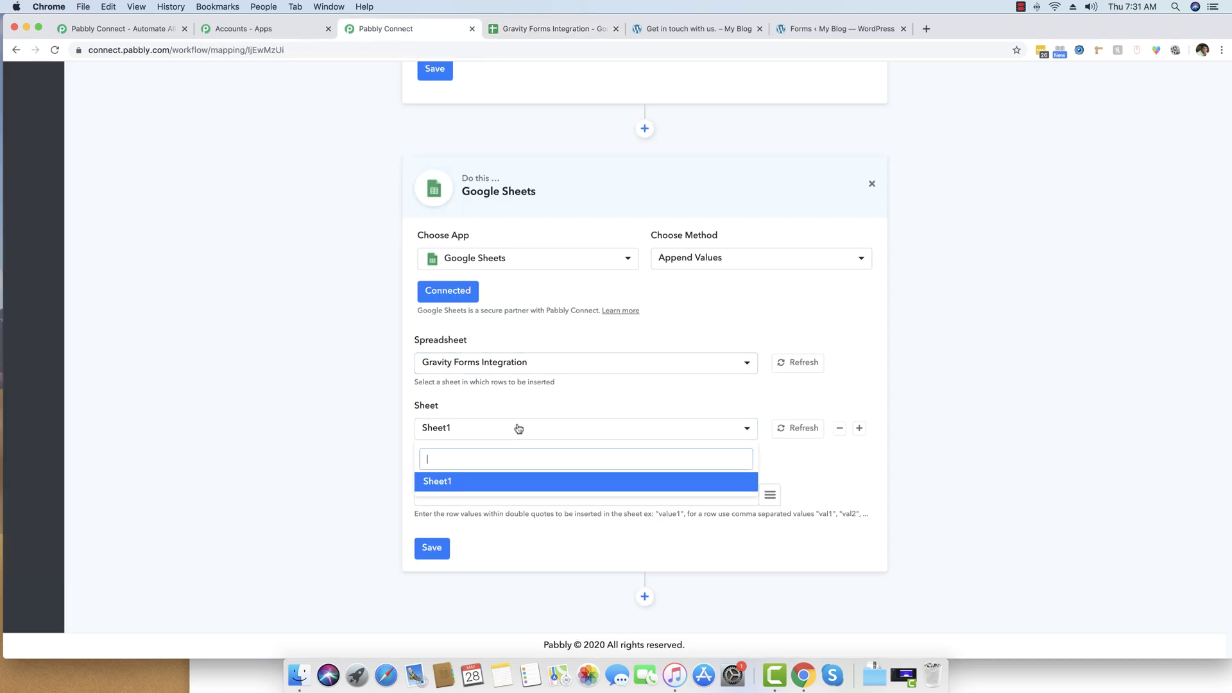
left_click(447, 489)
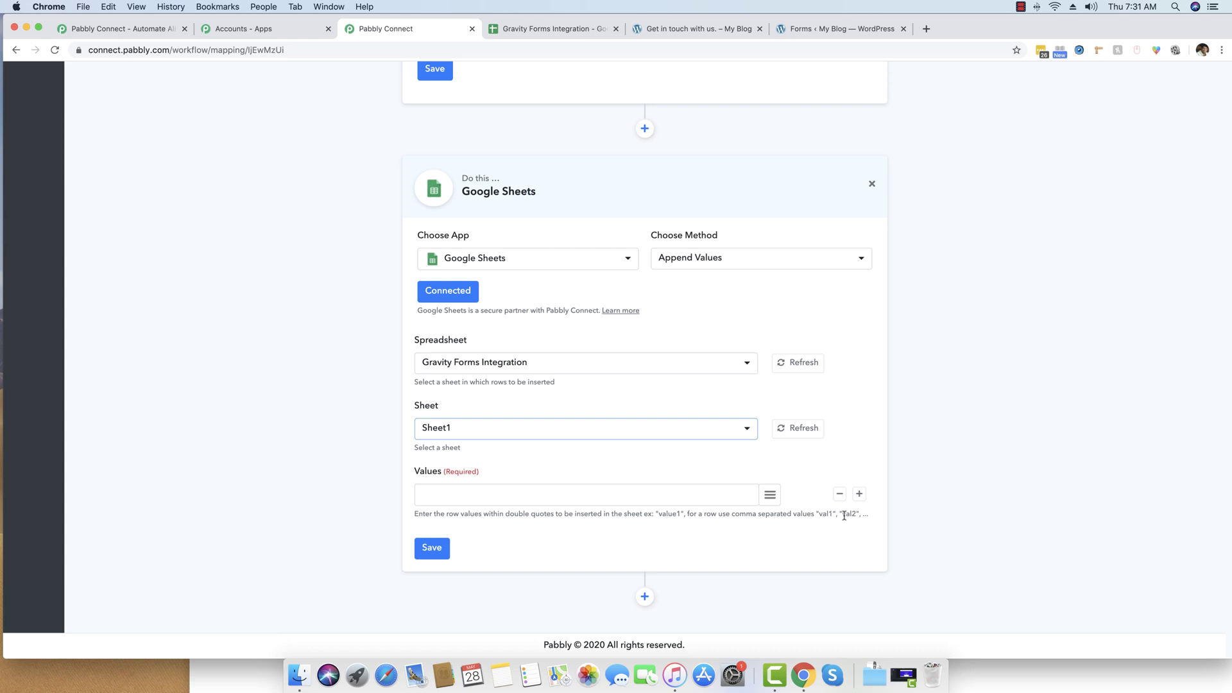
left_click(553, 29)
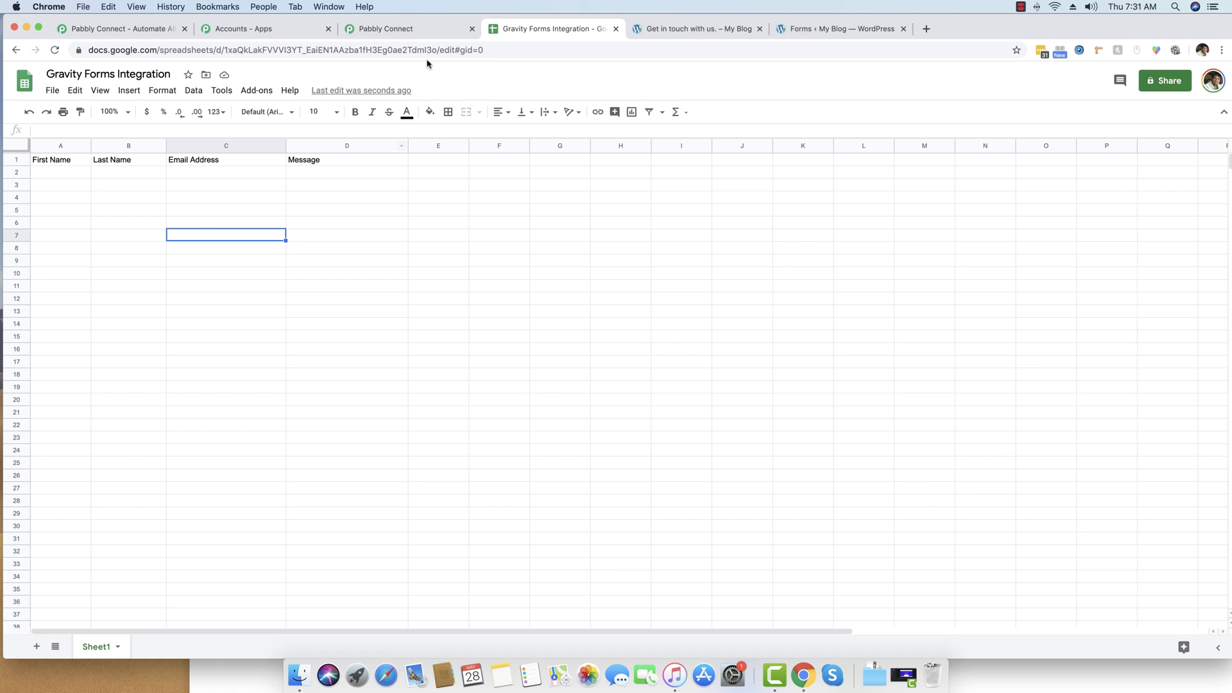
Back in Pabbly Connect, fill the Values field with four empty placeholders "","","","".
left_click(407, 28)
left_click(456, 499)
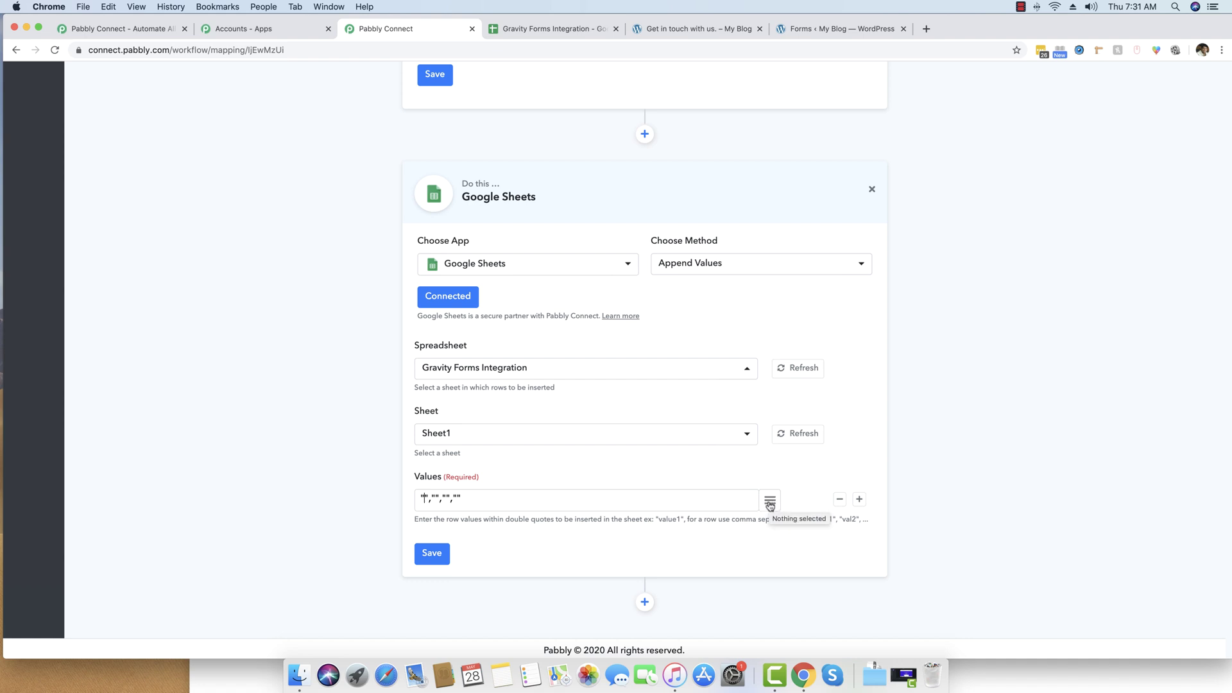
Map the first-name, last-name, email and message form fields into the four Values slots.
scroll(769, 507, "up", 8)
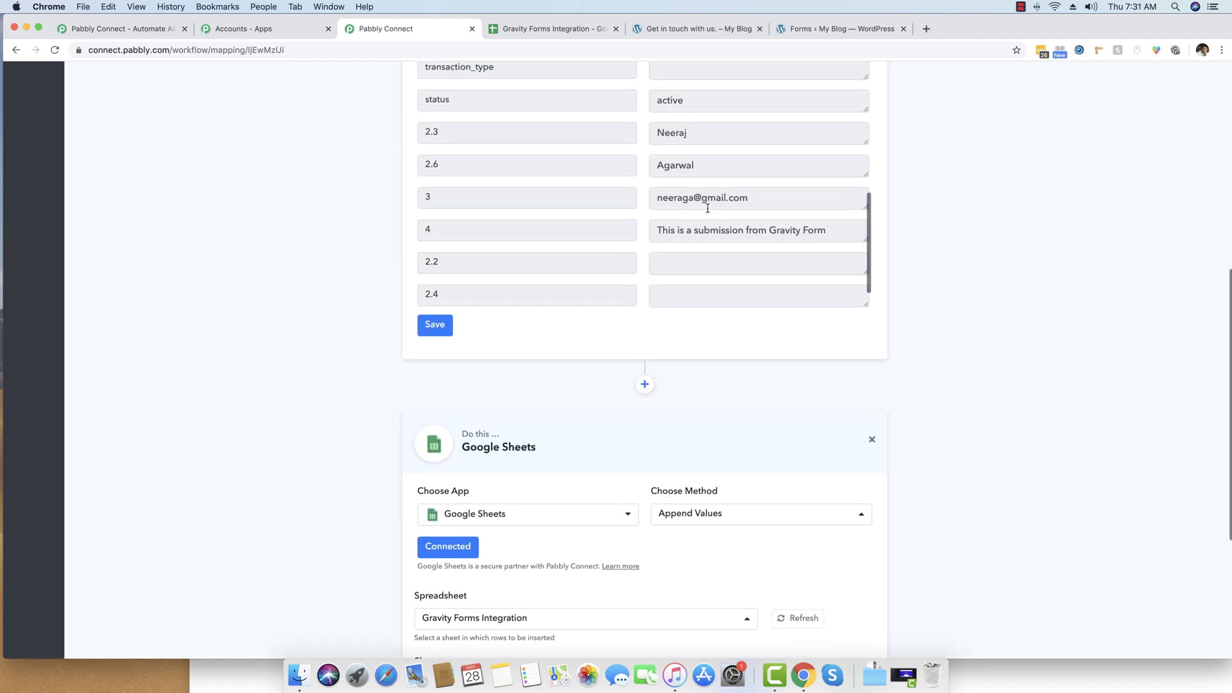
scroll(738, 209, "down", 5)
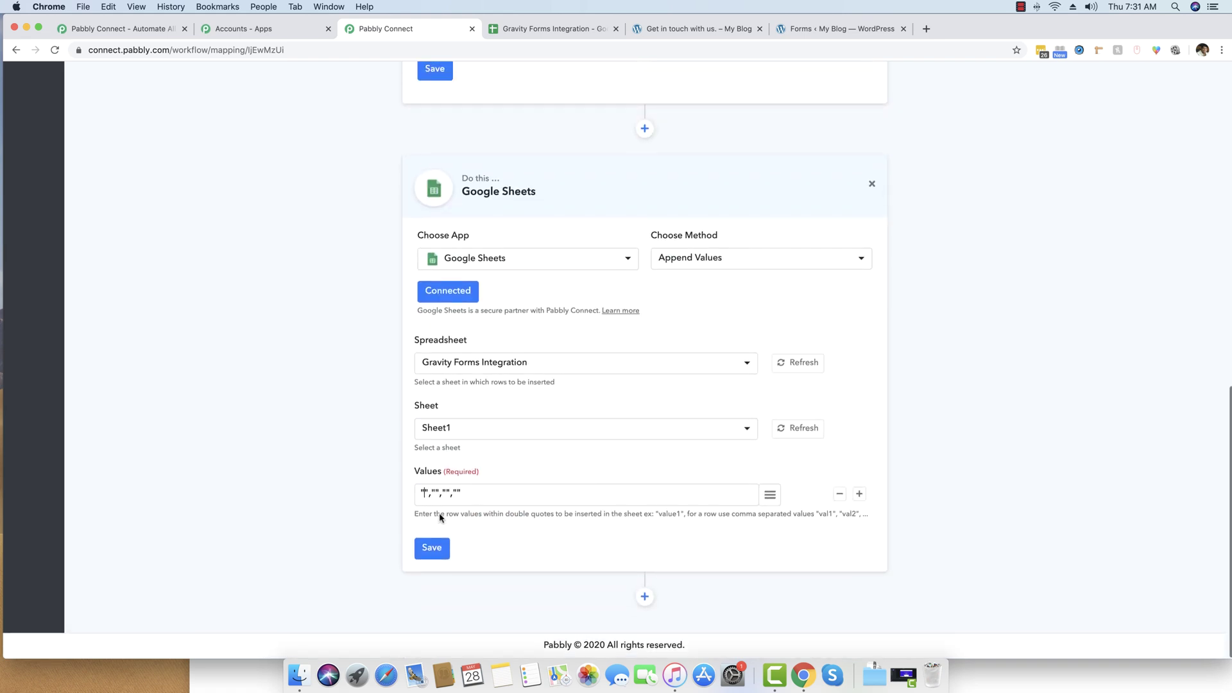
left_click(770, 496)
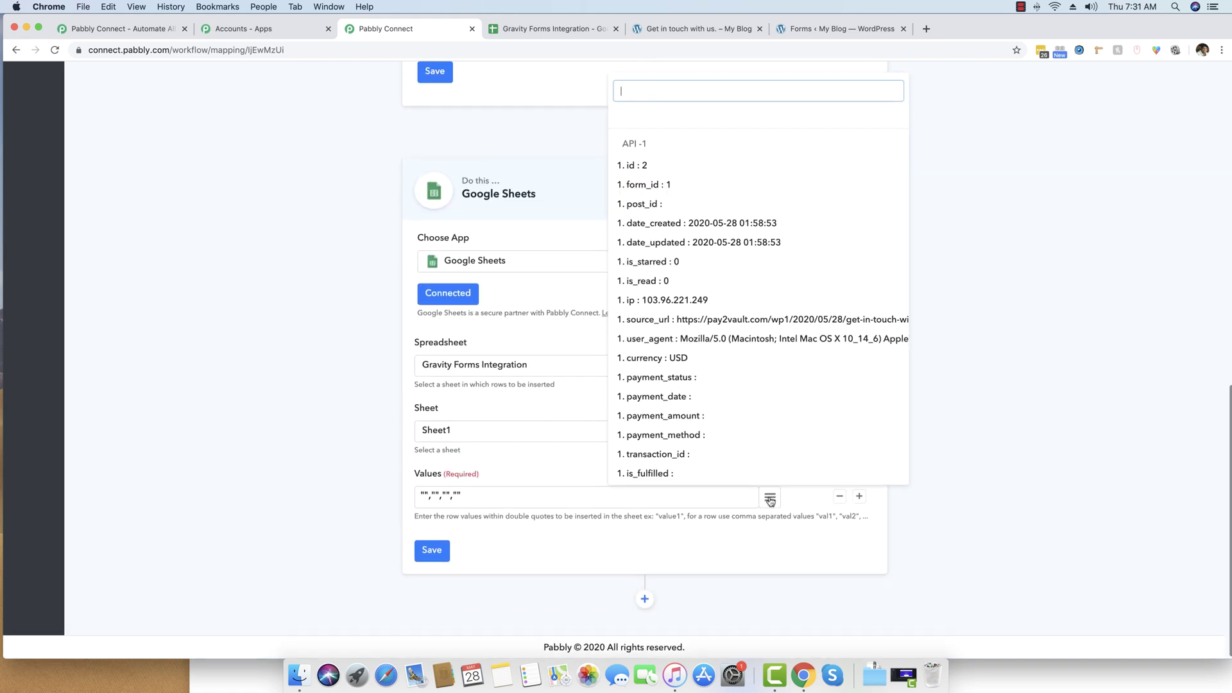
scroll(742, 435, "down", 4)
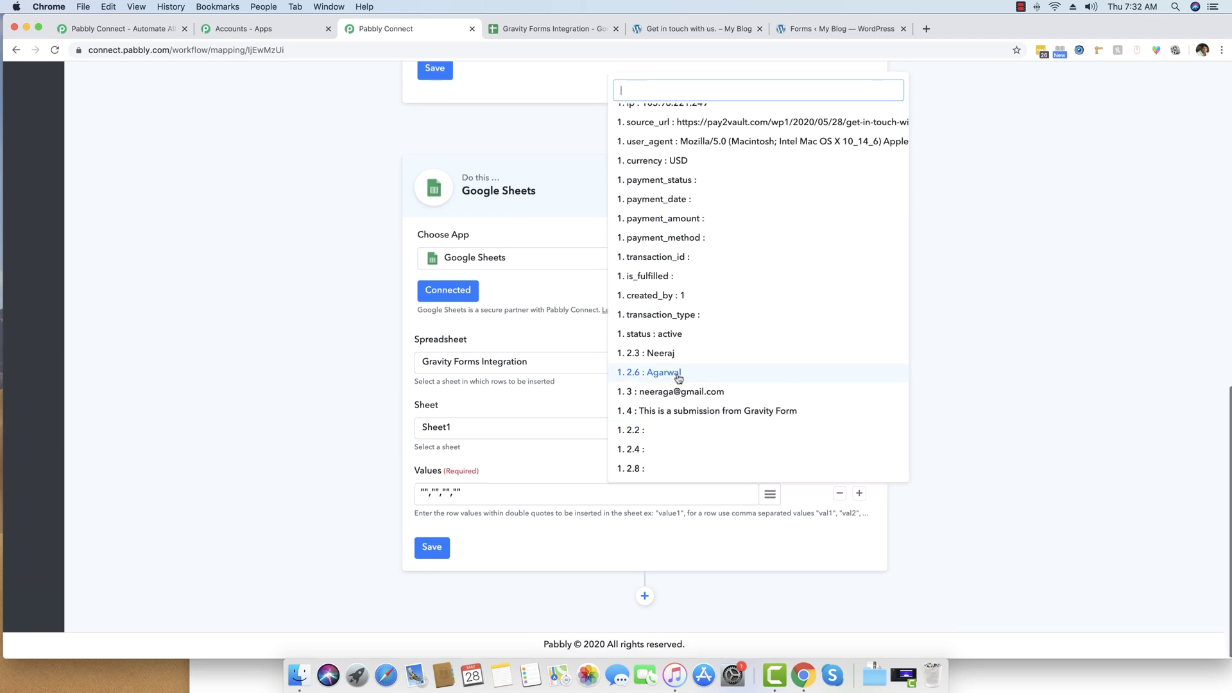
left_click(667, 358)
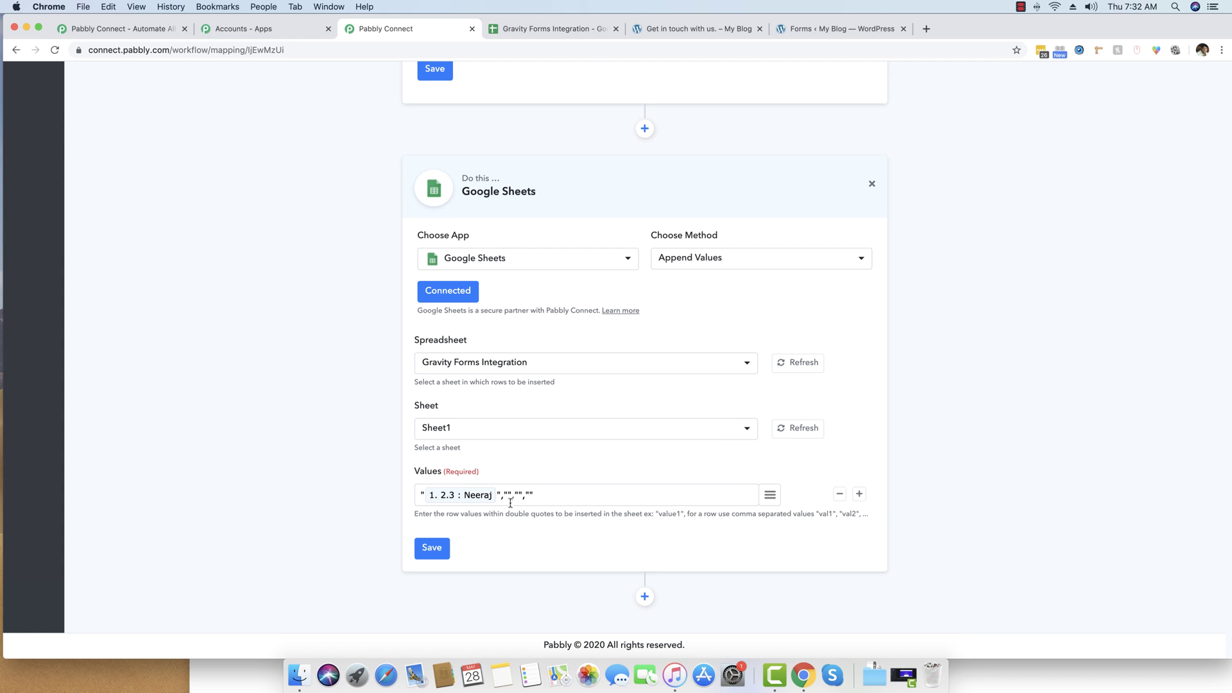
left_click(769, 495)
scroll(755, 365, "down", 4)
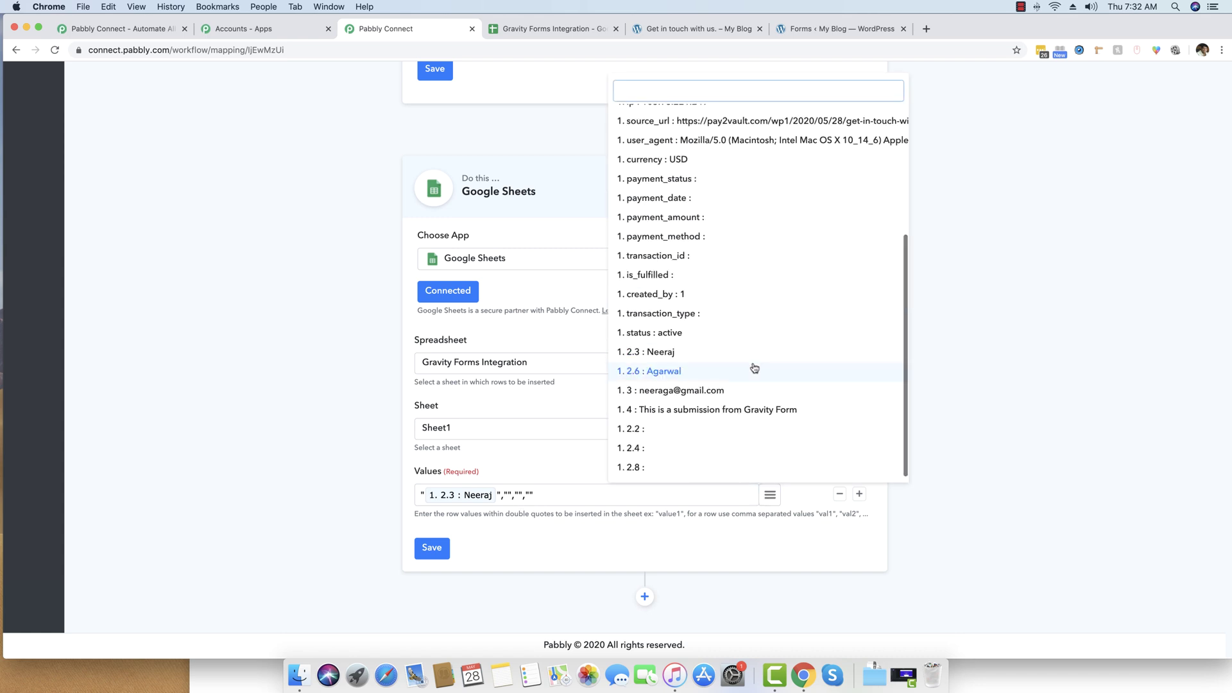
left_click(675, 373)
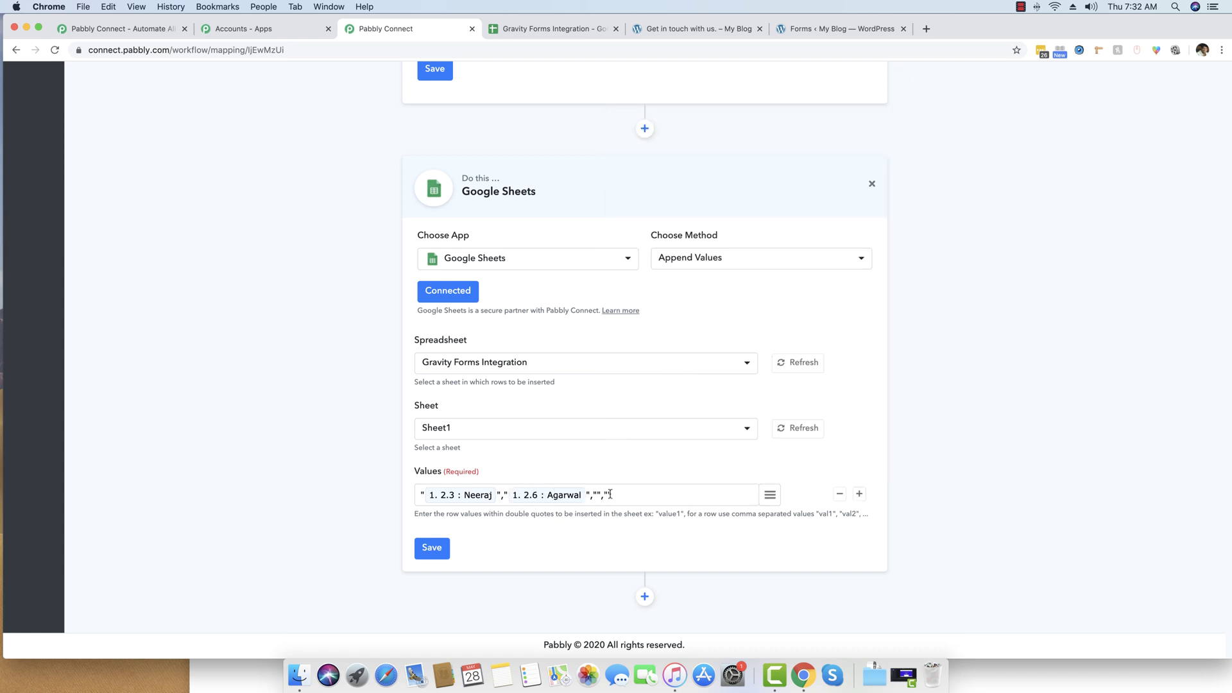
left_click(769, 495)
scroll(689, 381, "down", 3)
scroll(689, 382, "down", 1)
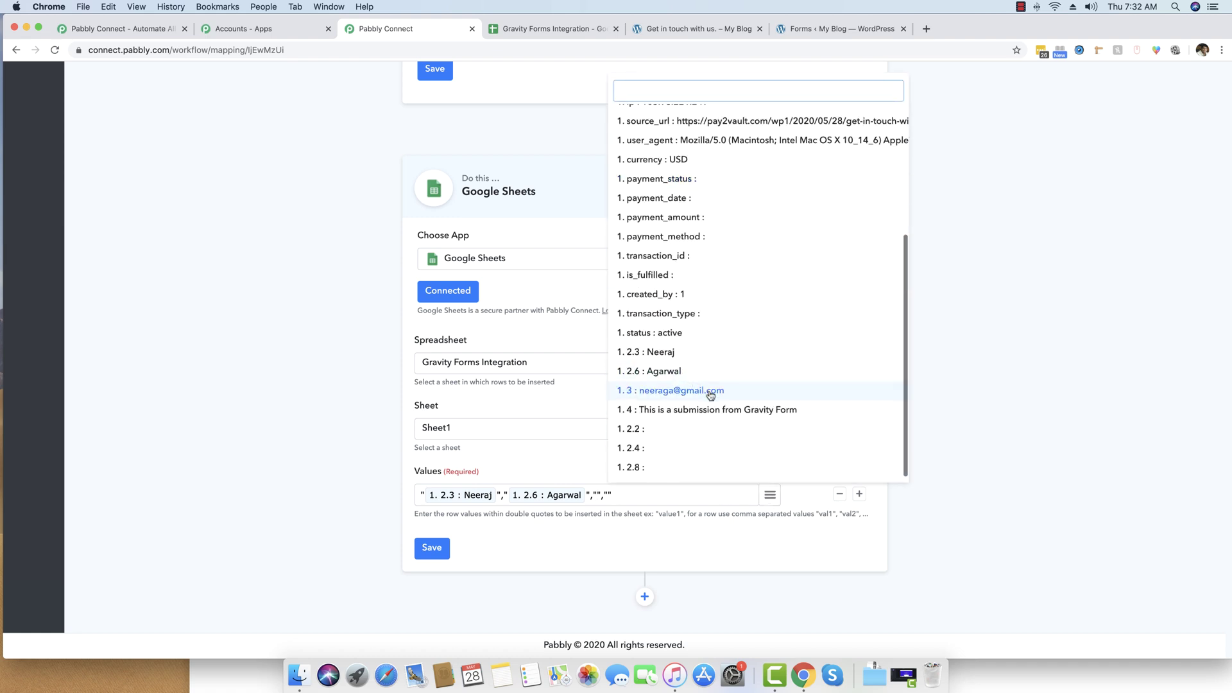
left_click(708, 393)
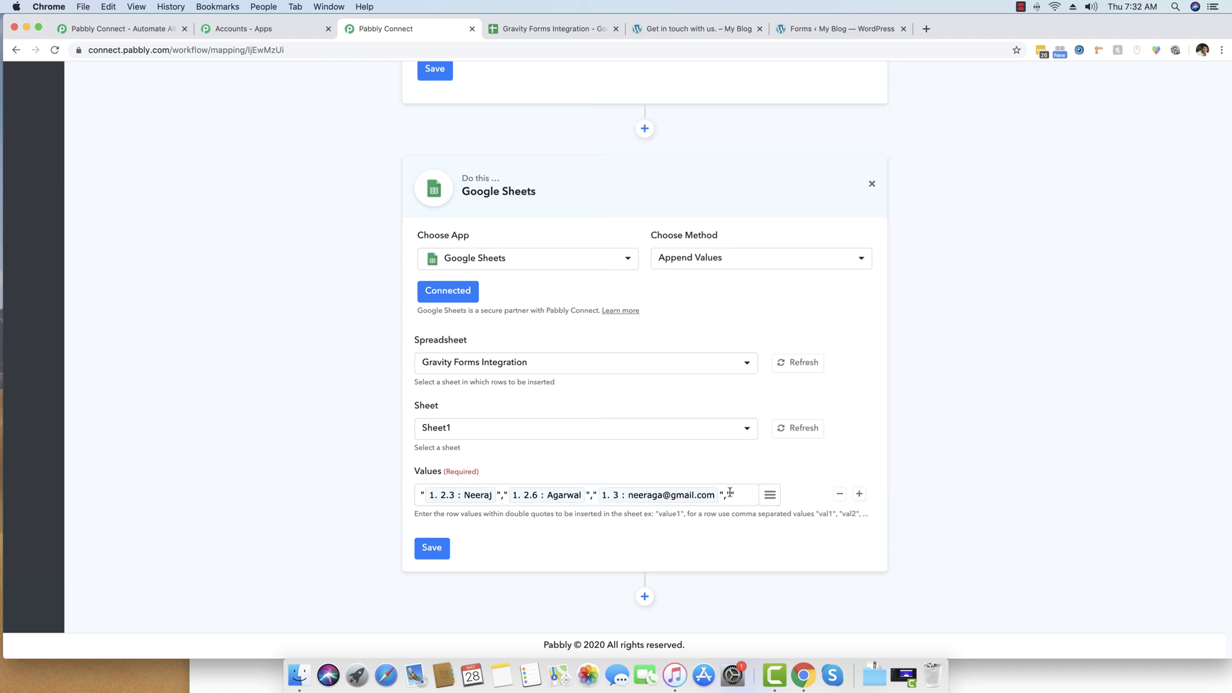
left_click(770, 495)
scroll(772, 436, "down", 3)
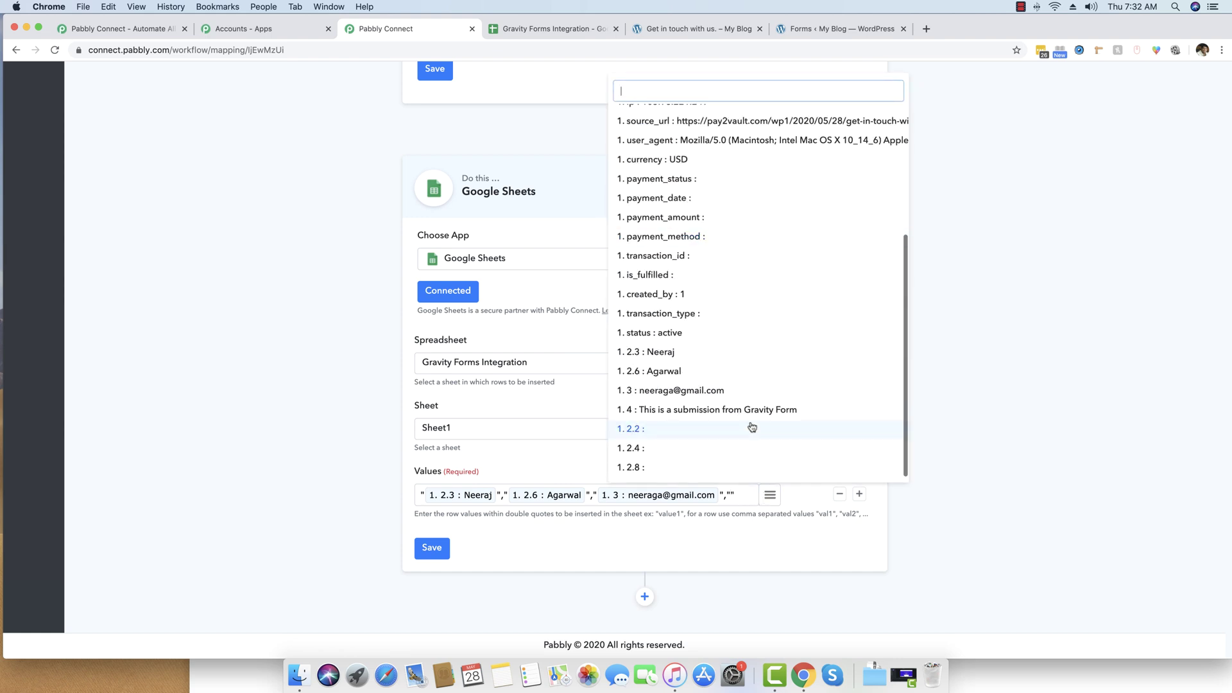
left_click(697, 409)
scroll(339, 465, "down", 1)
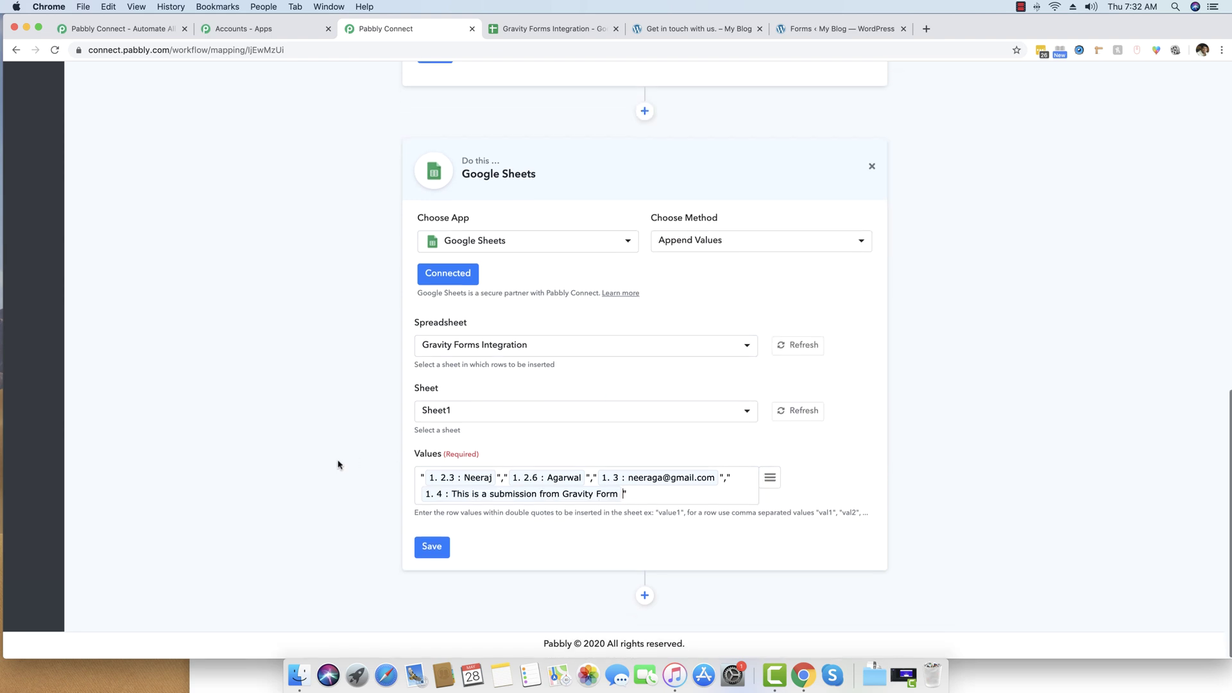
Save the Google Sheets action and send a successful test request.
left_click(426, 550)
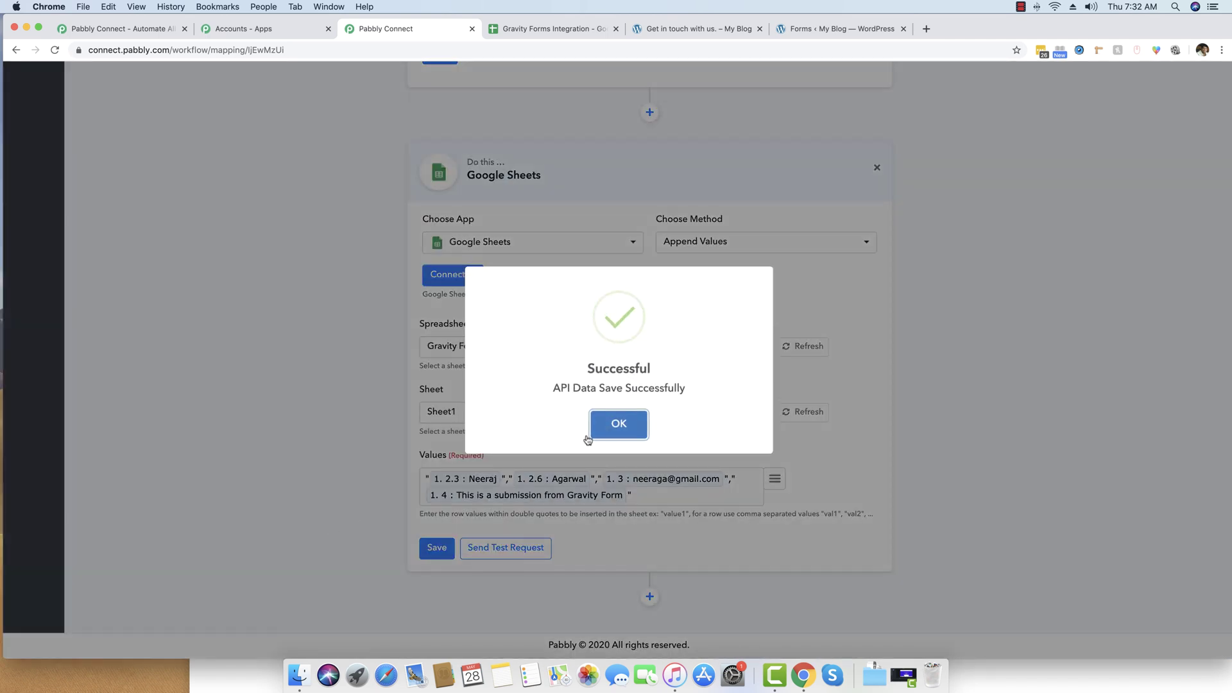
left_click(617, 430)
left_click(519, 553)
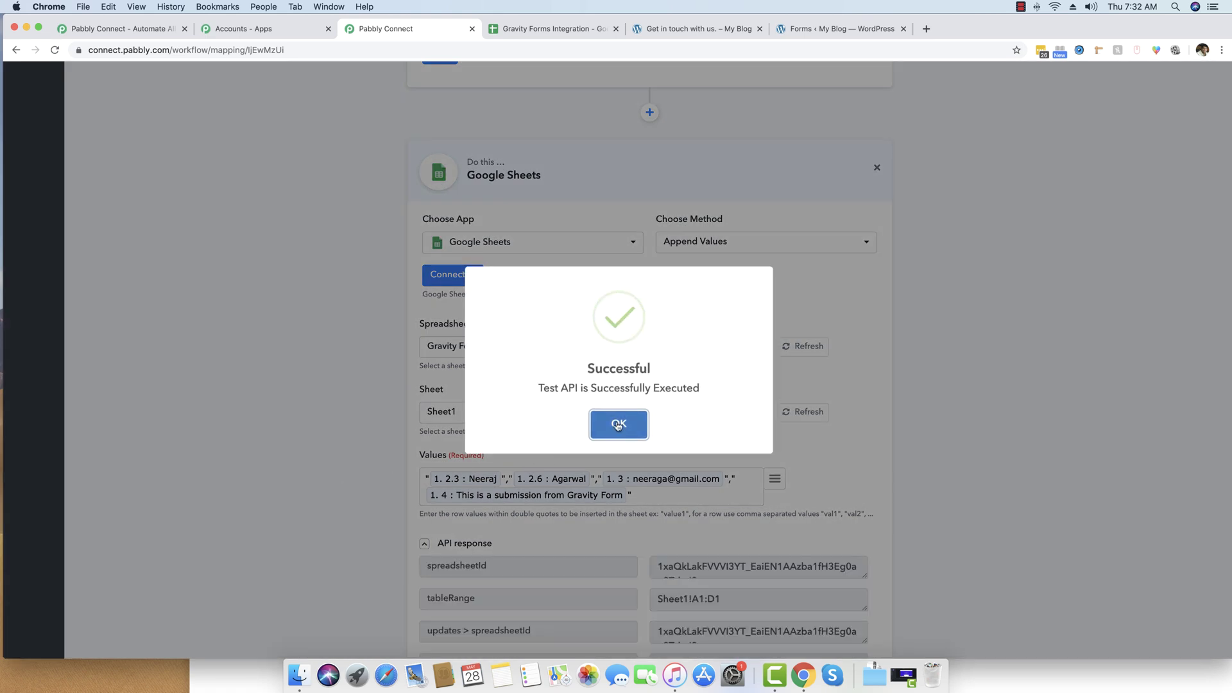
left_click(618, 424)
left_click(553, 28)
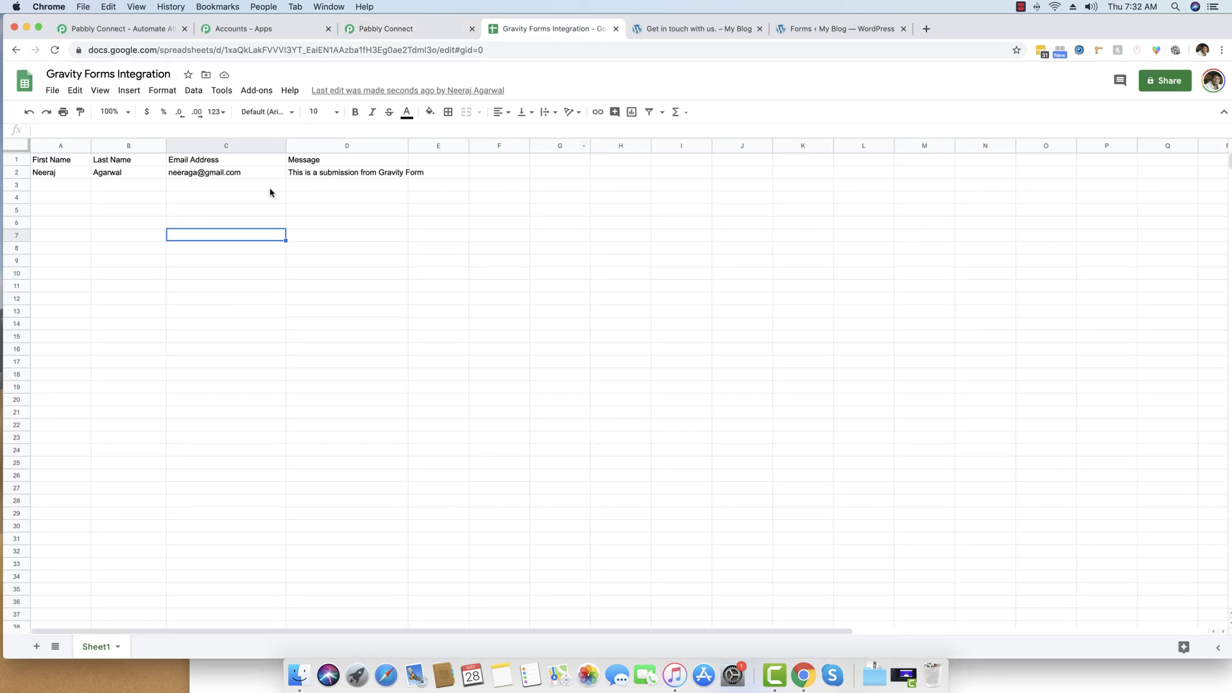
Widen column D so the test message fits, then go back to Pabbly Connect.
left_click_drag(408, 145, 453, 146)
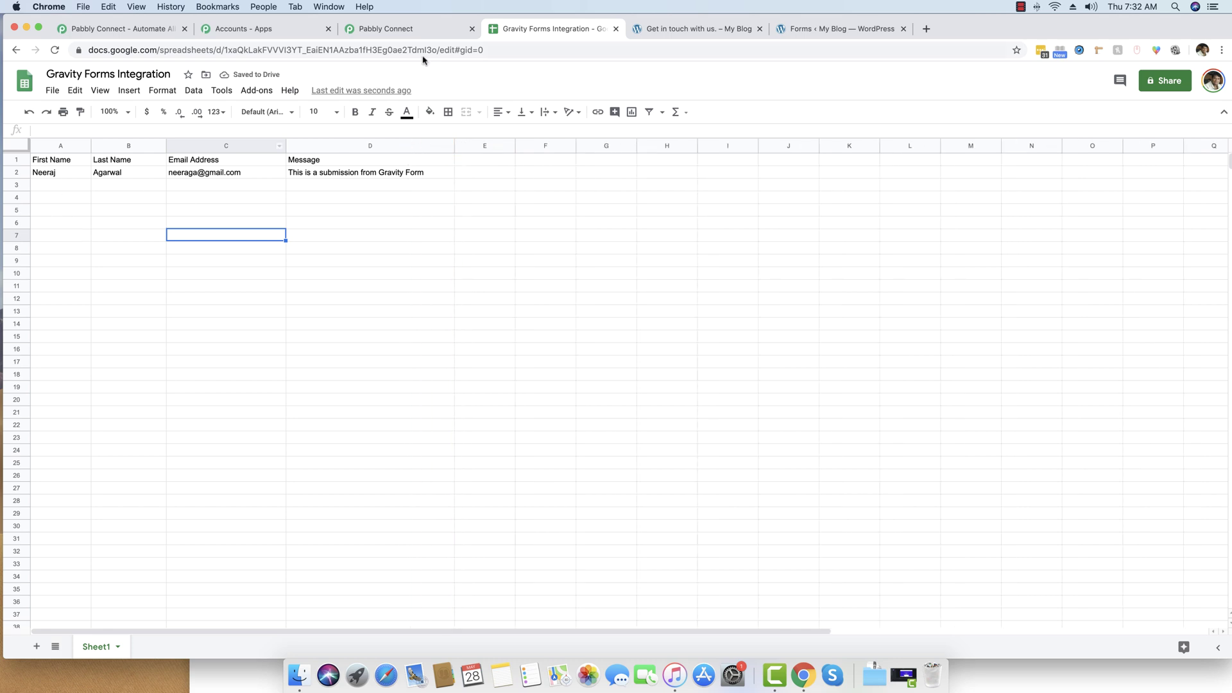
left_click(408, 30)
scroll(337, 252, "down", 5)
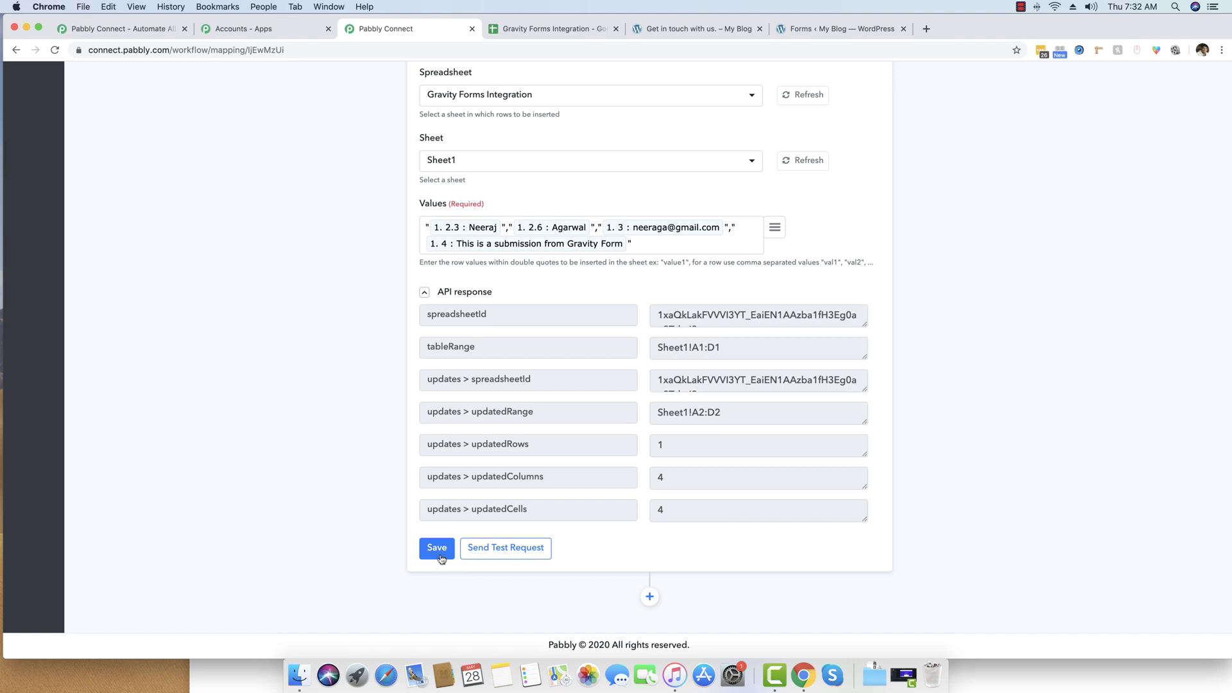
Save the Google Sheets action again and collapse the API response details.
left_click(442, 550)
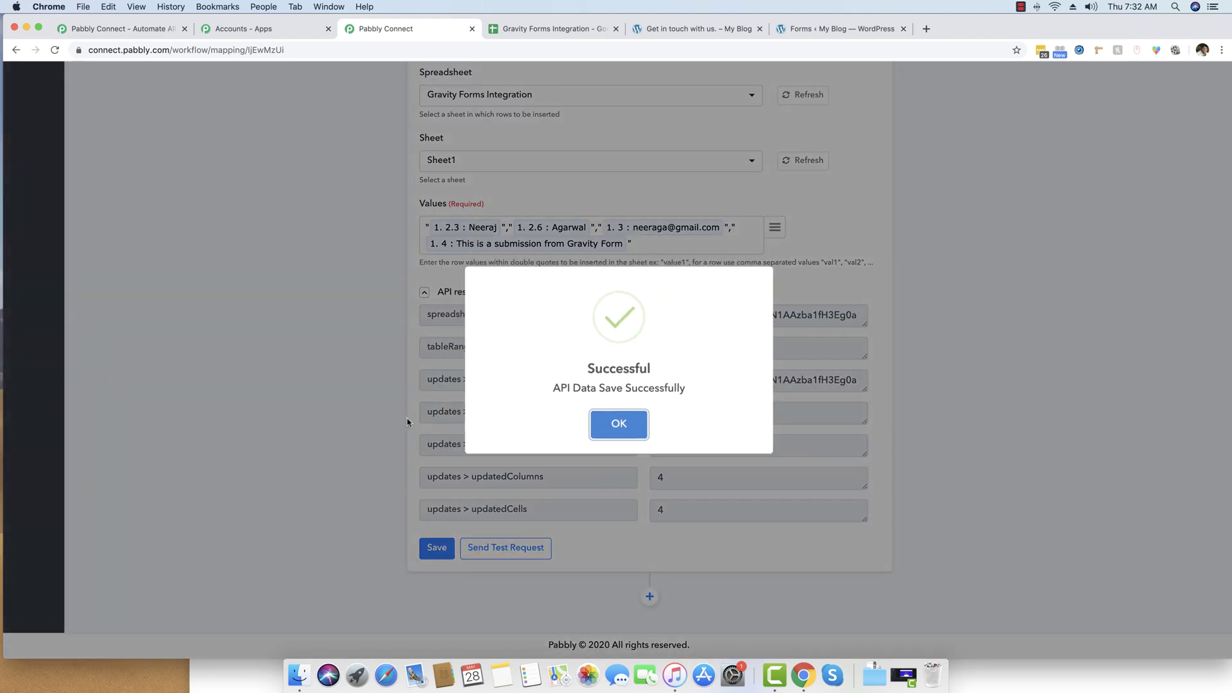
left_click(613, 423)
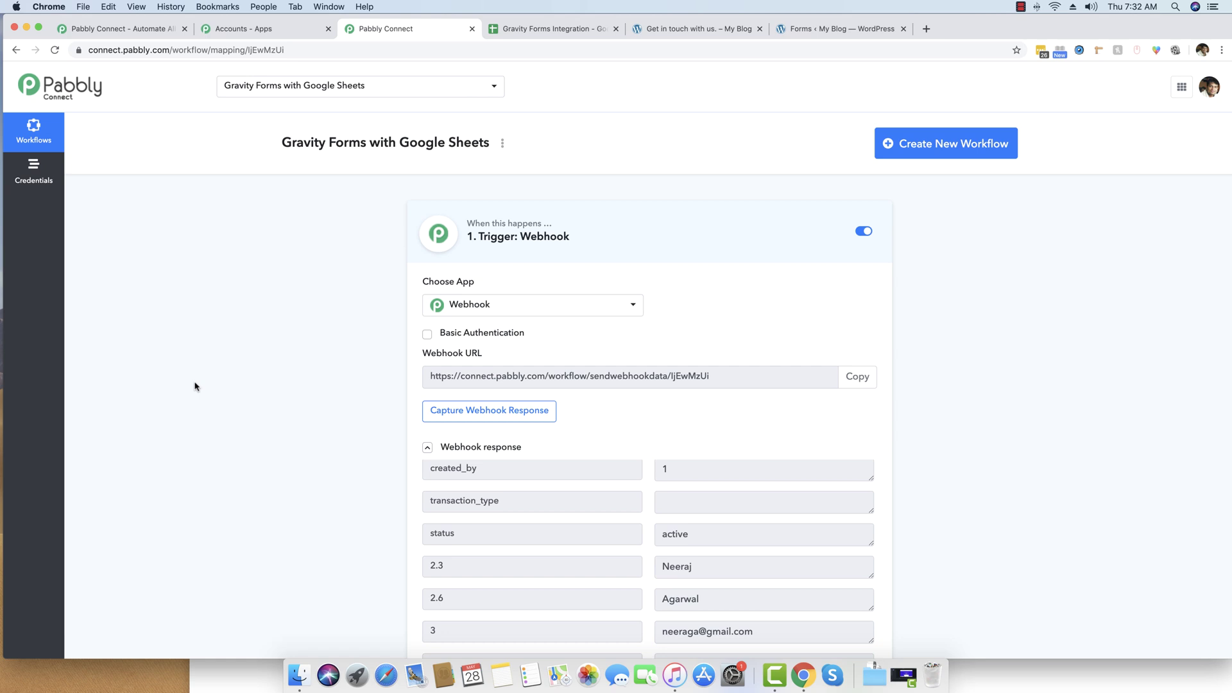
scroll(196, 386, "down", 3)
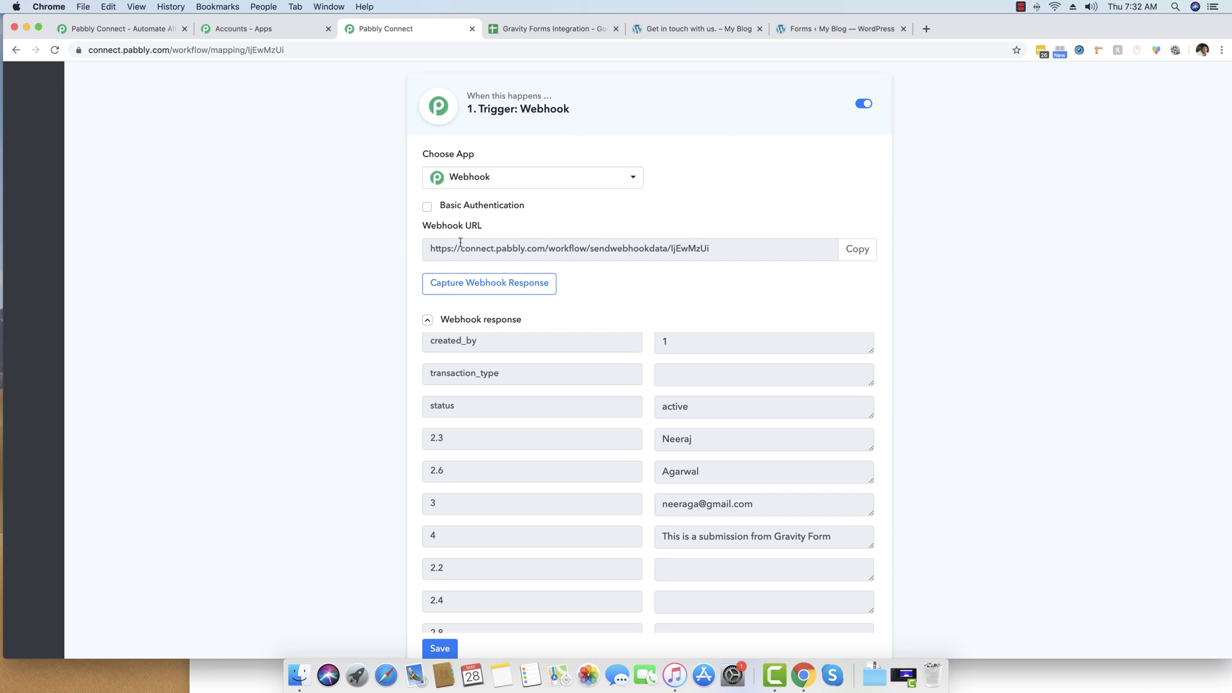
scroll(419, 312, "down", 5)
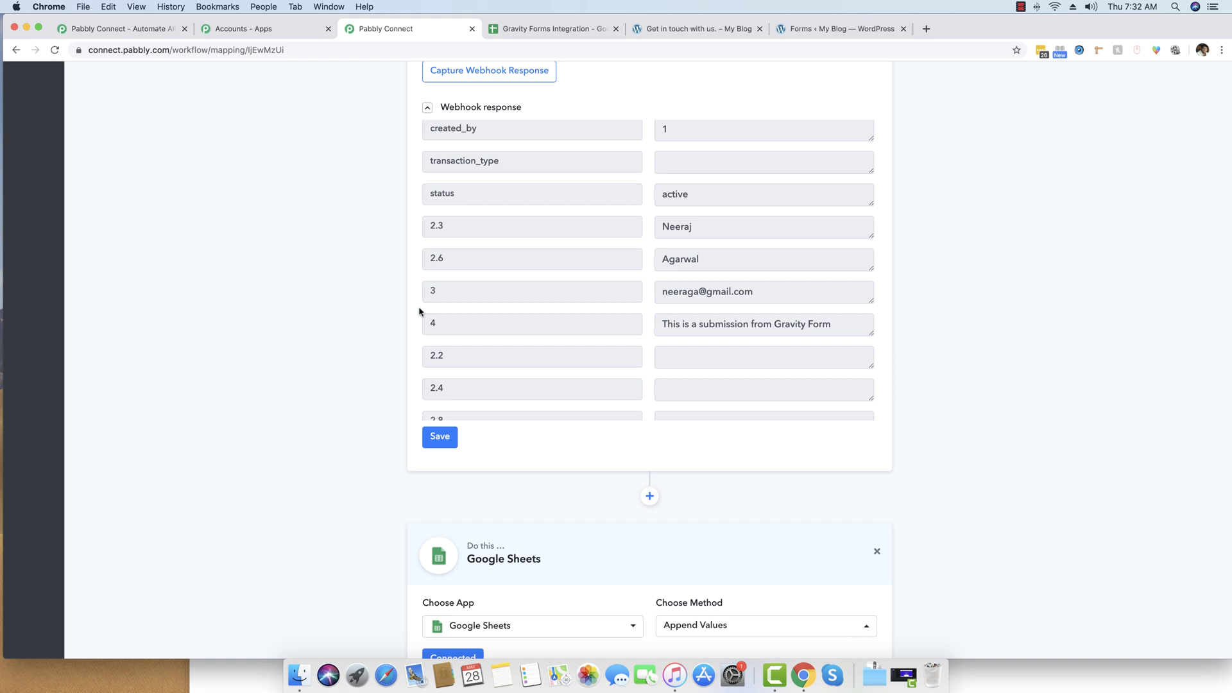
scroll(419, 312, "down", 10)
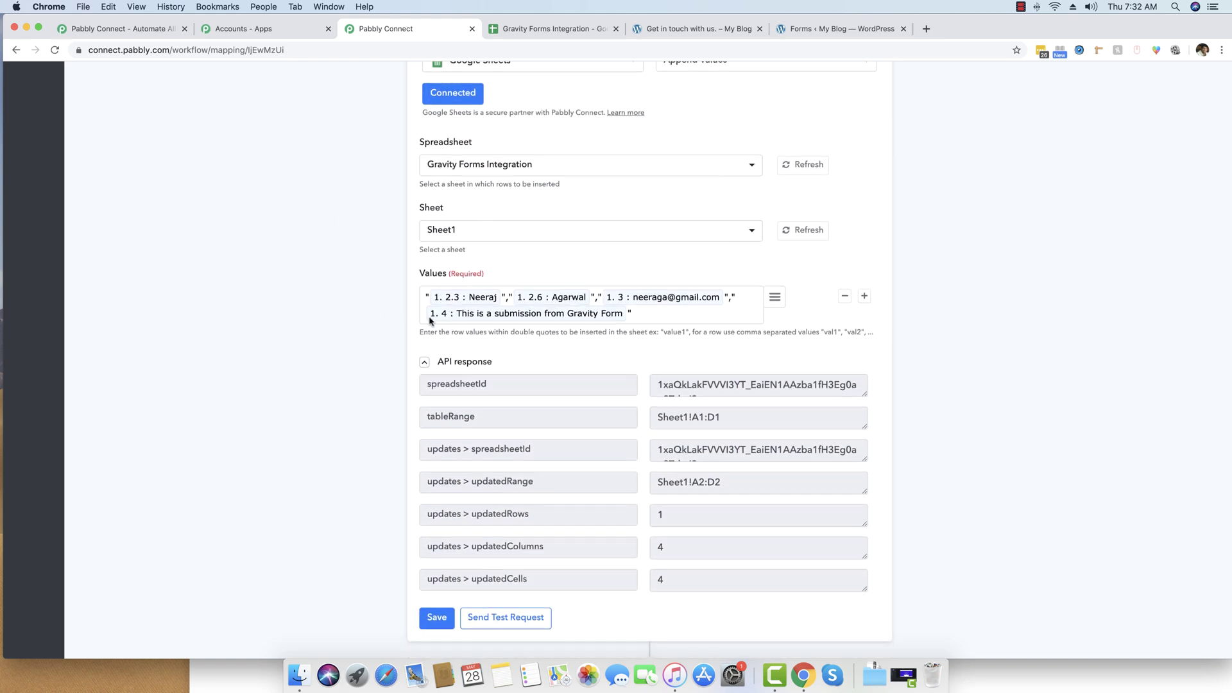
scroll(383, 319, "up", 1)
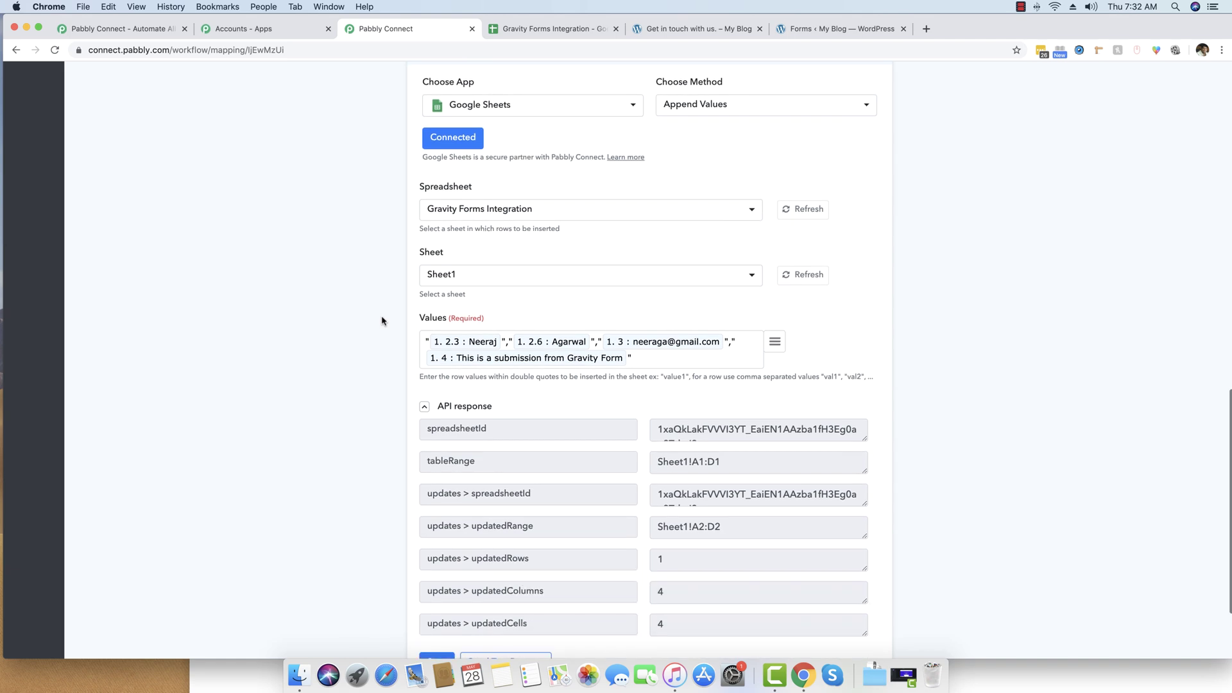
left_click(440, 405)
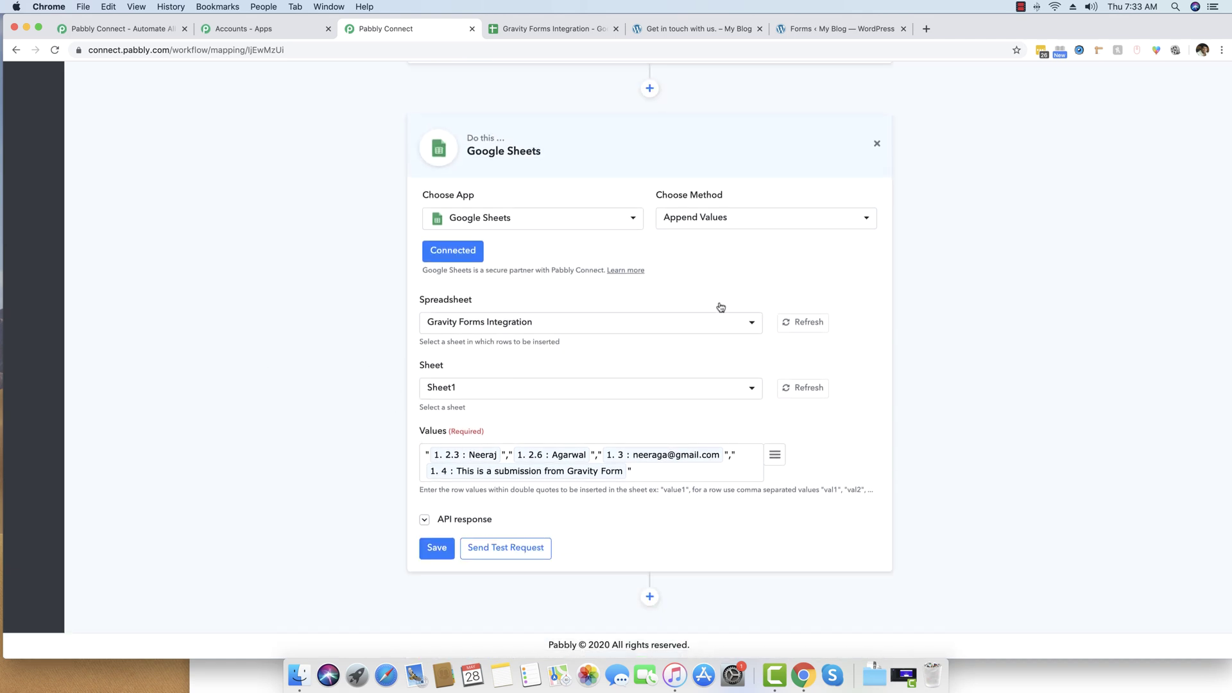
left_click(837, 31)
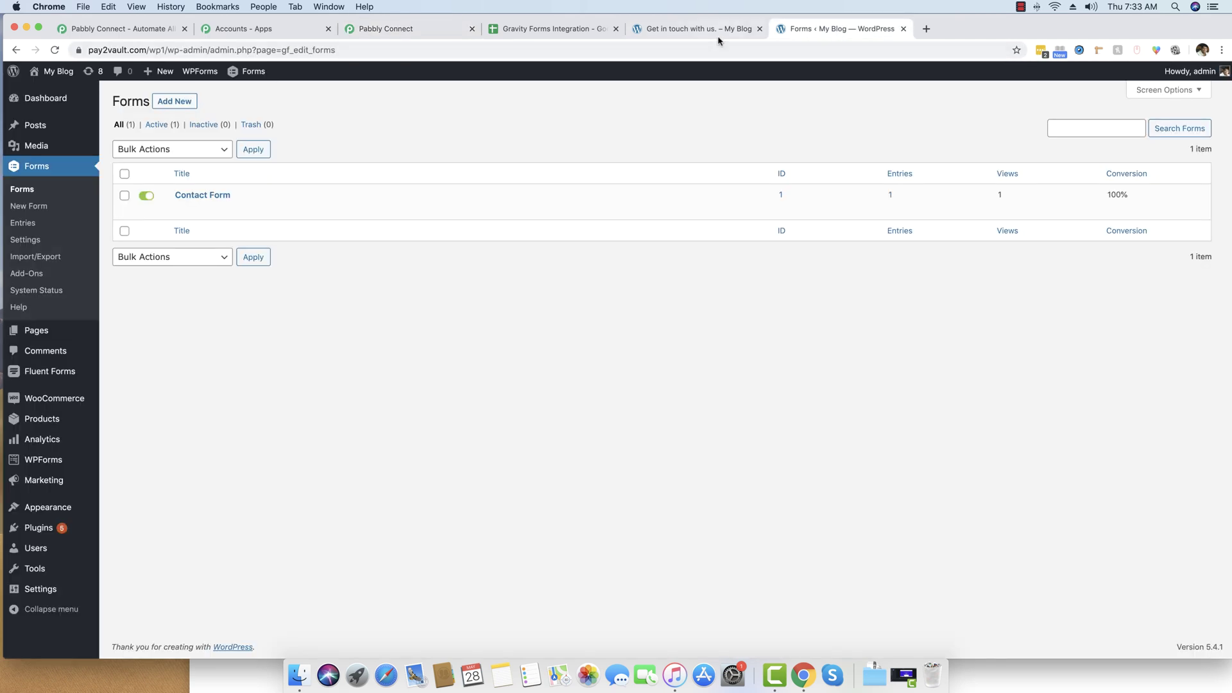
Reload the Get in touch page to get an empty contact form.
left_click(698, 29)
left_click(493, 51)
key("Return")
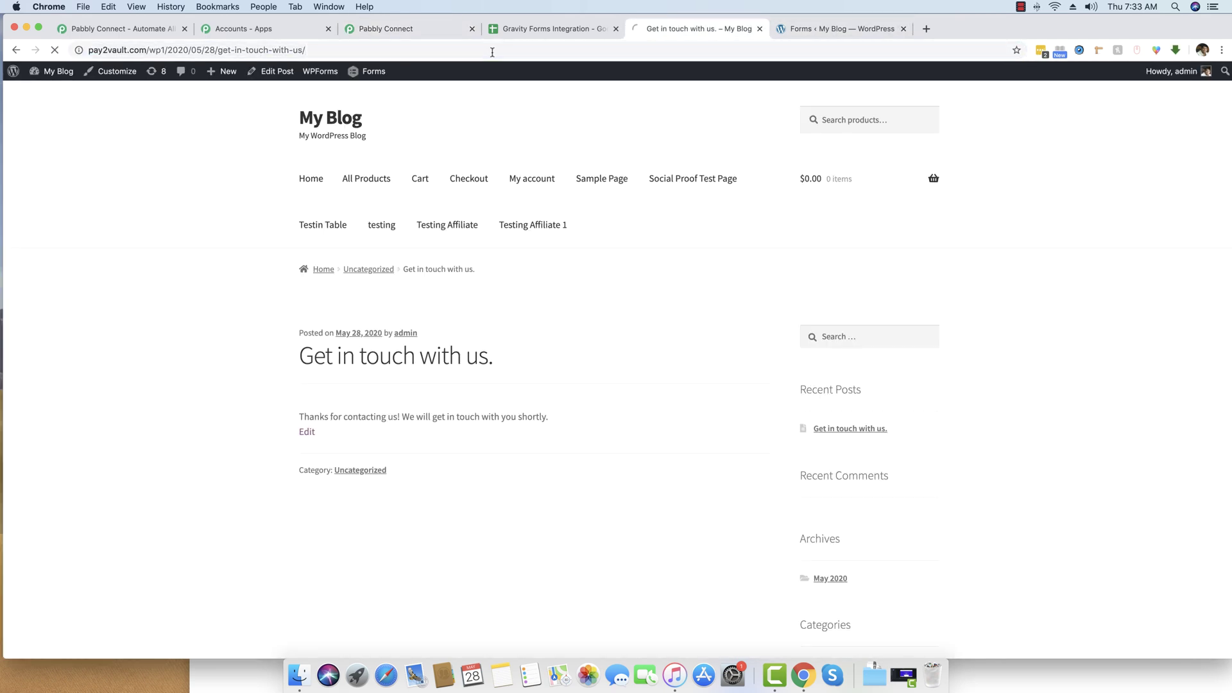
scroll(275, 275, "down", 5)
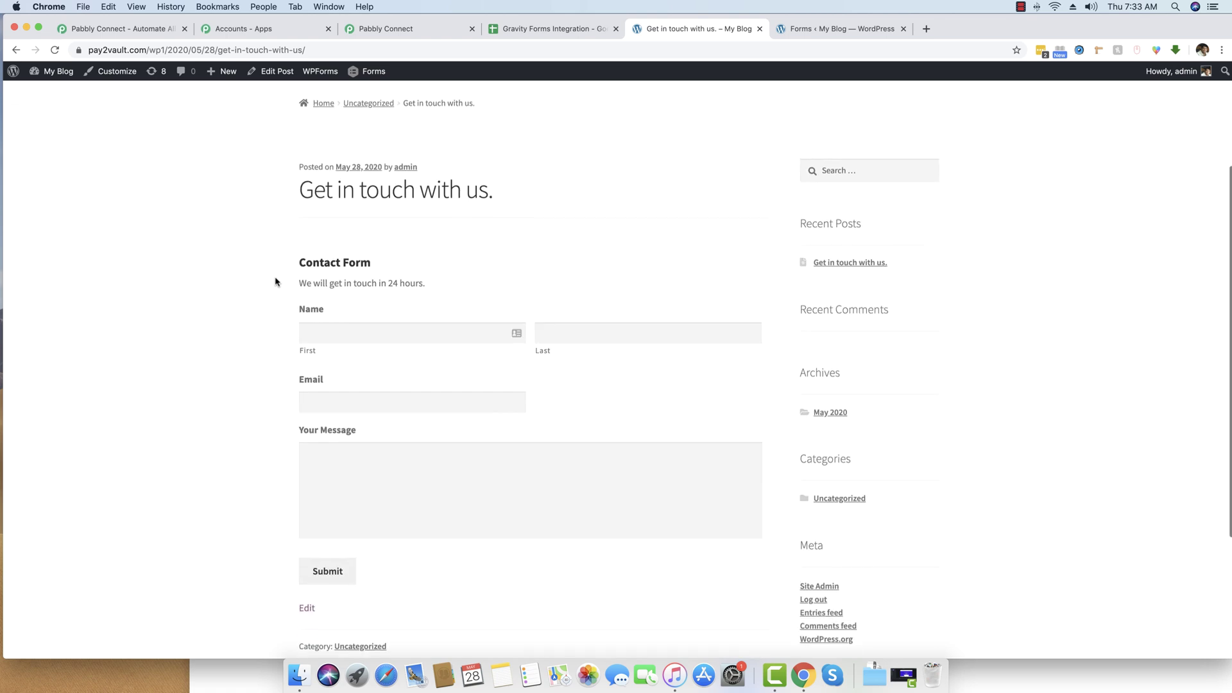
scroll(234, 327, "down", 2)
Fill in a new first name, last name, email and 'Hello, Another Submission', then submit.
left_click(375, 276)
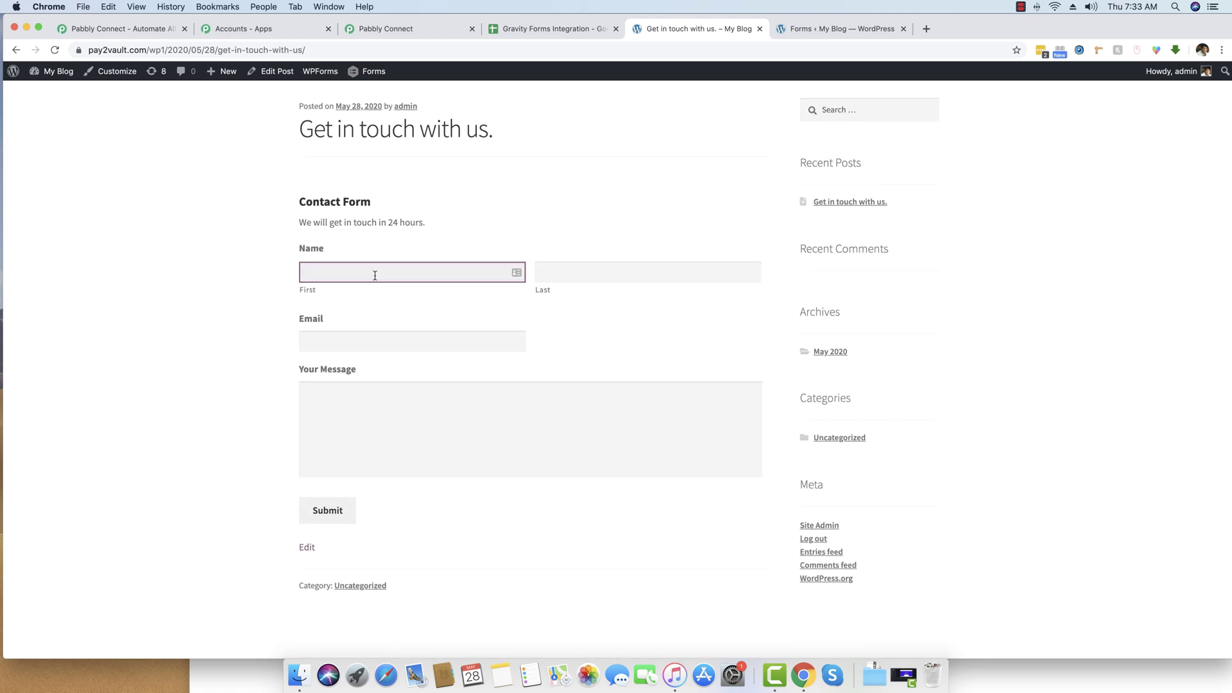
key("Tab")
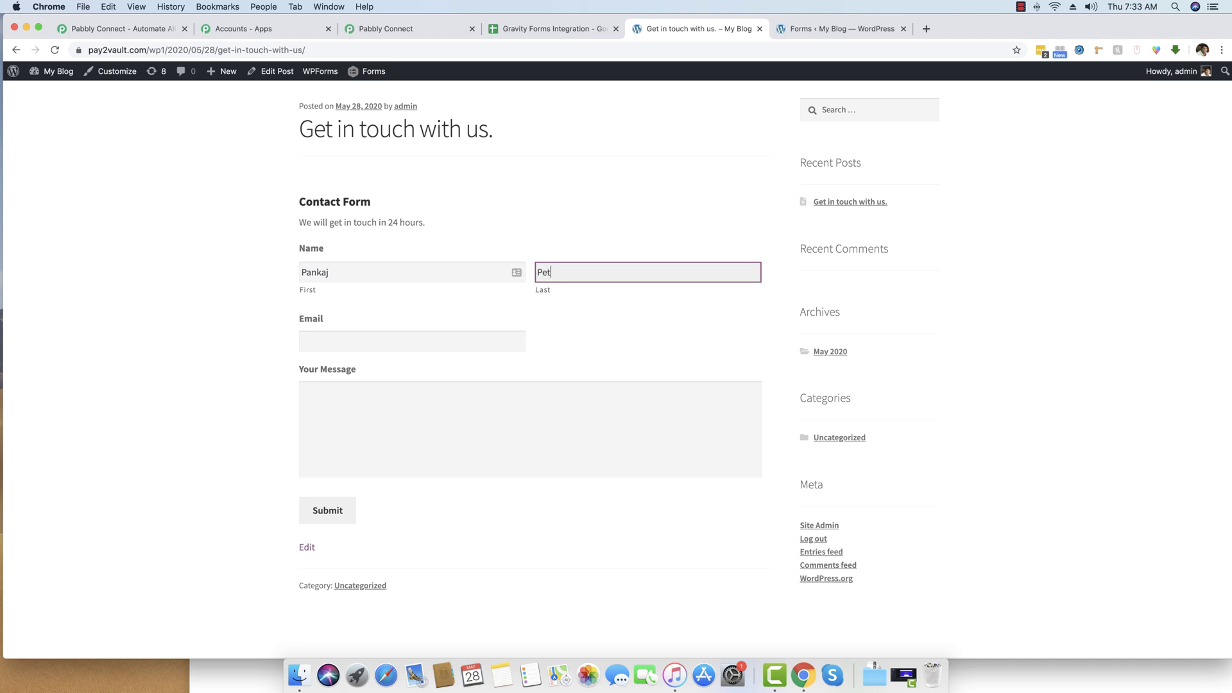
key("Tab")
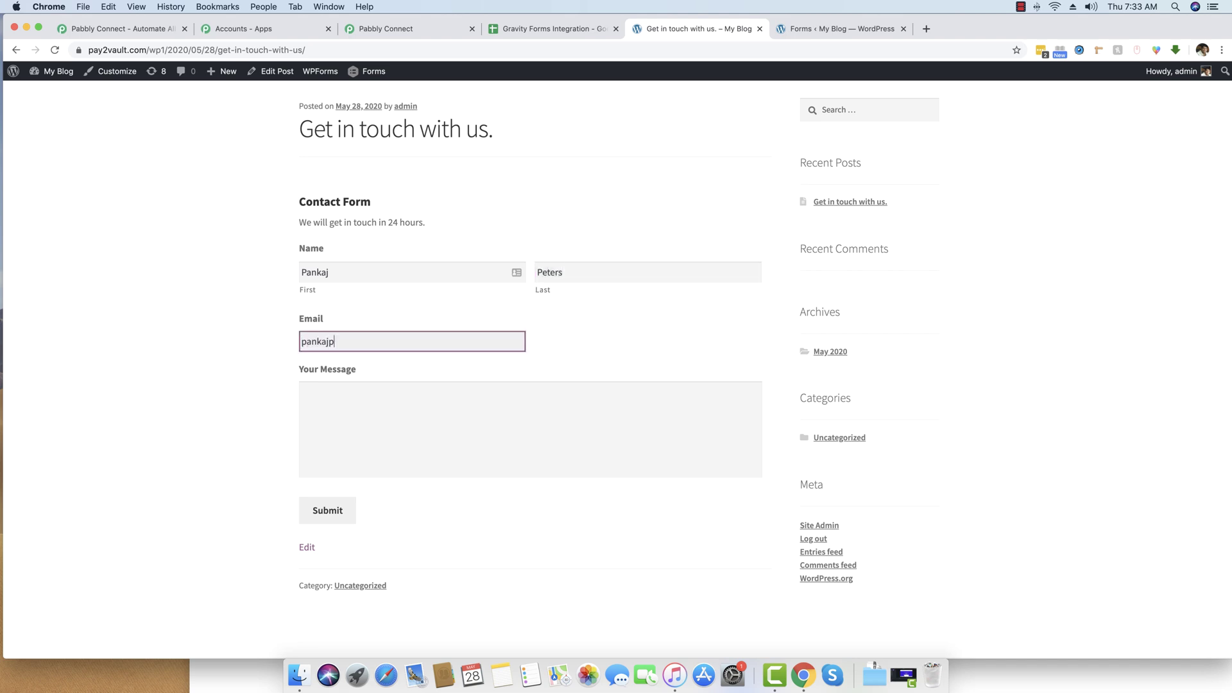
key("Tab")
type("Hello, Another Sub")
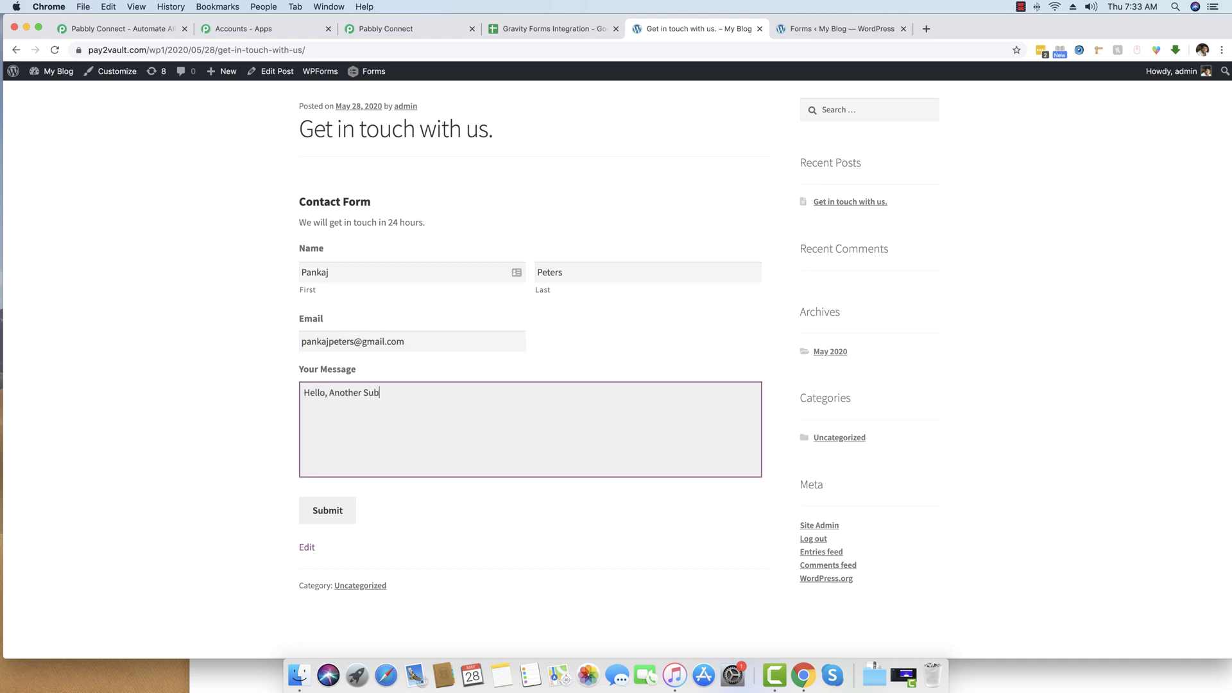
type("mission.")
key("Tab")
key("Return")
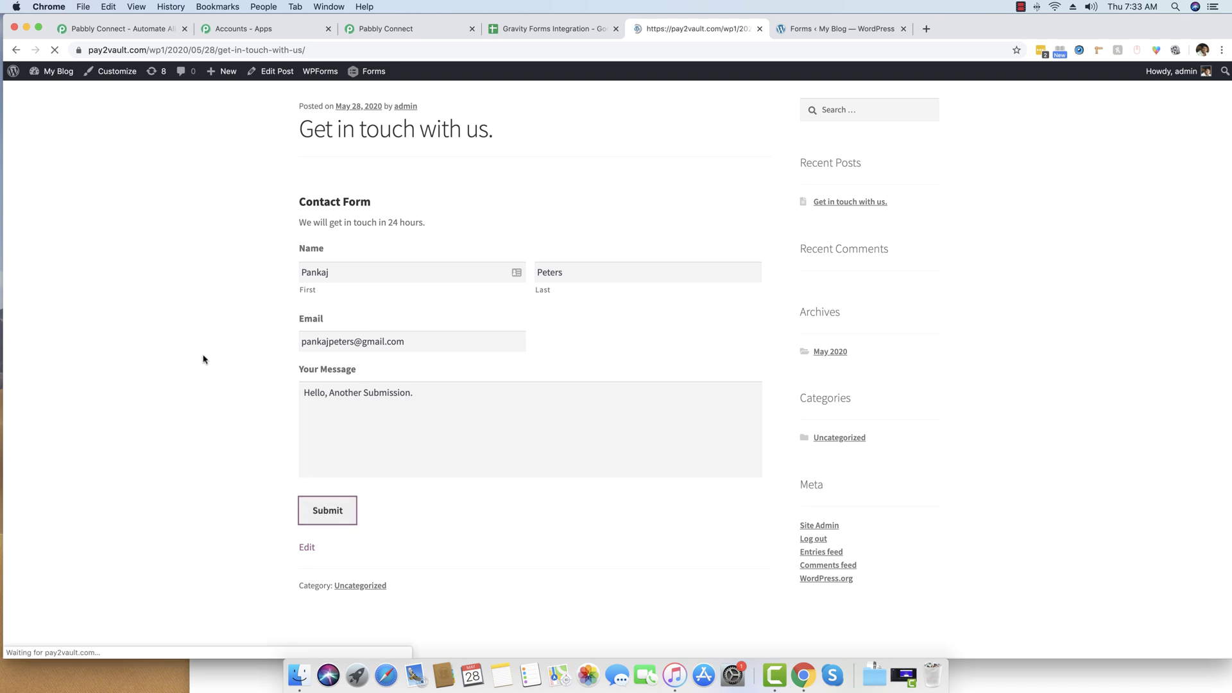
left_click(570, 29)
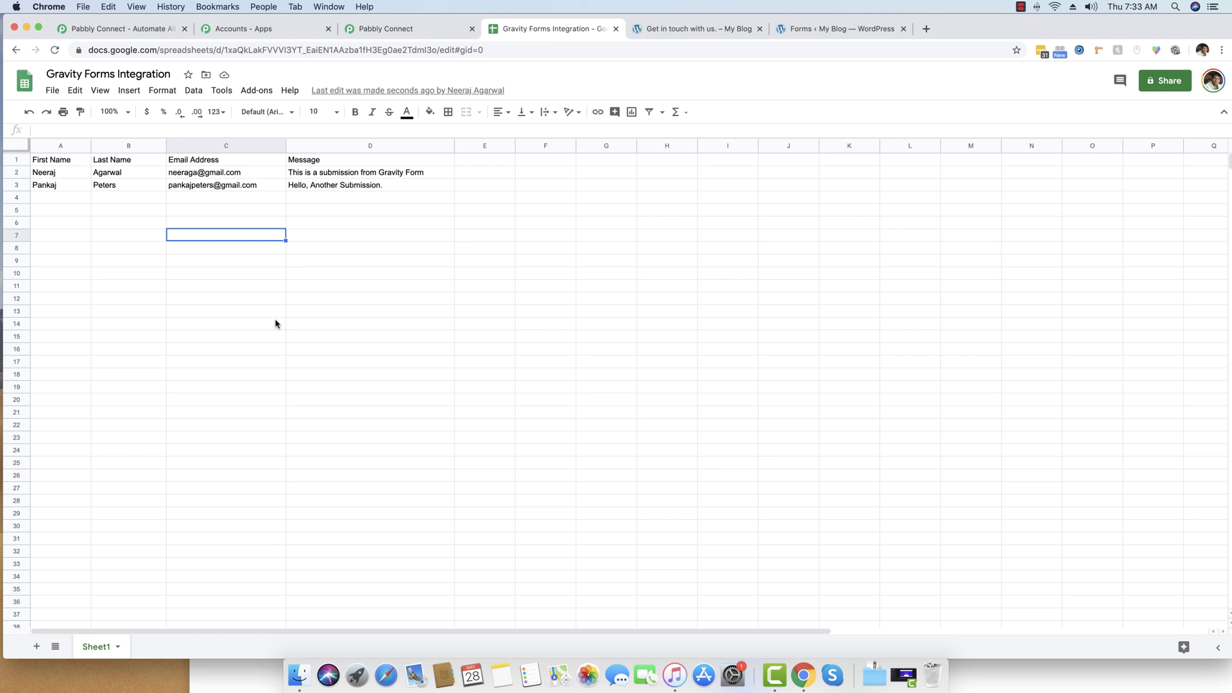
Verify the second submission in row 3, then return to the blog's contact page.
left_click(695, 29)
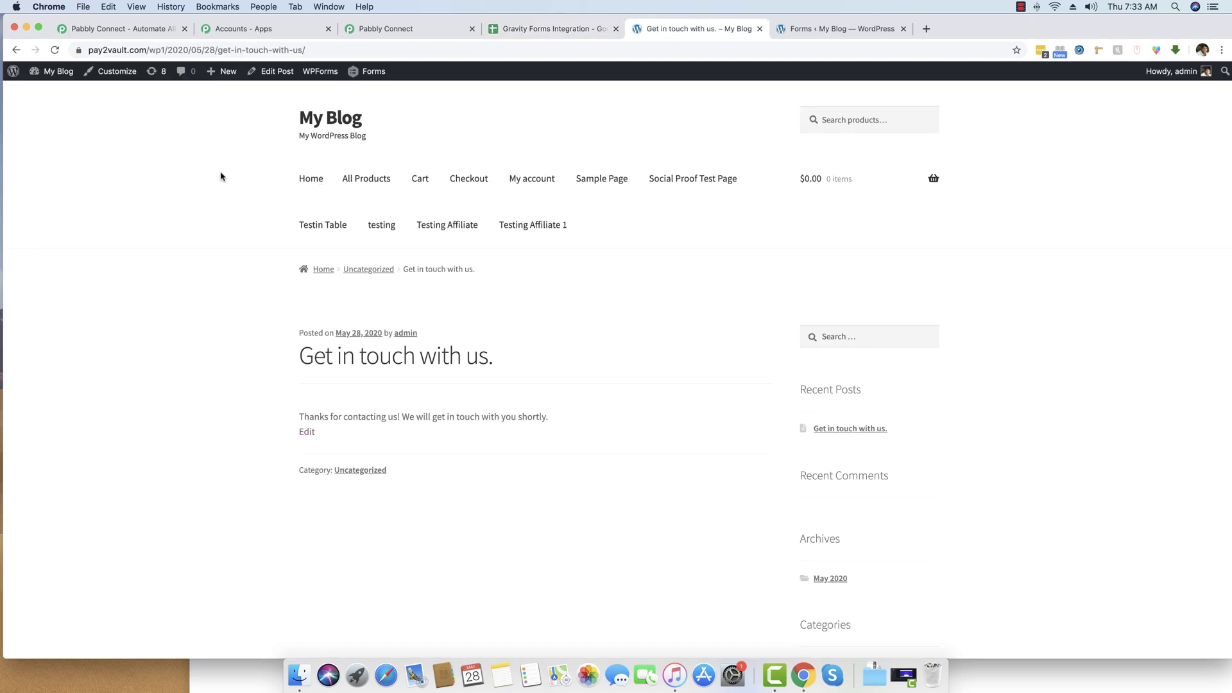
Reload the contact page to bring the form back.
left_click(217, 50)
key("Return")
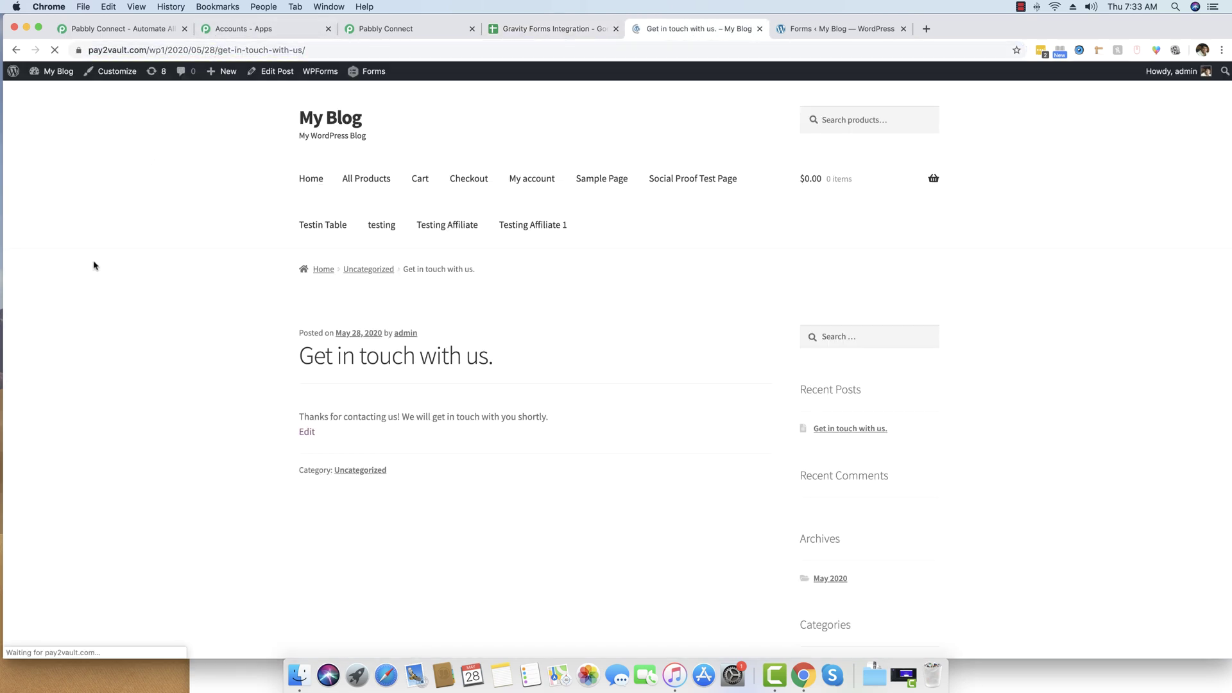
scroll(101, 283, "down", 3)
Enter a new email and the message 'This is one last submission. I hope you got it.', then submit.
left_click(390, 345)
key("Tab")
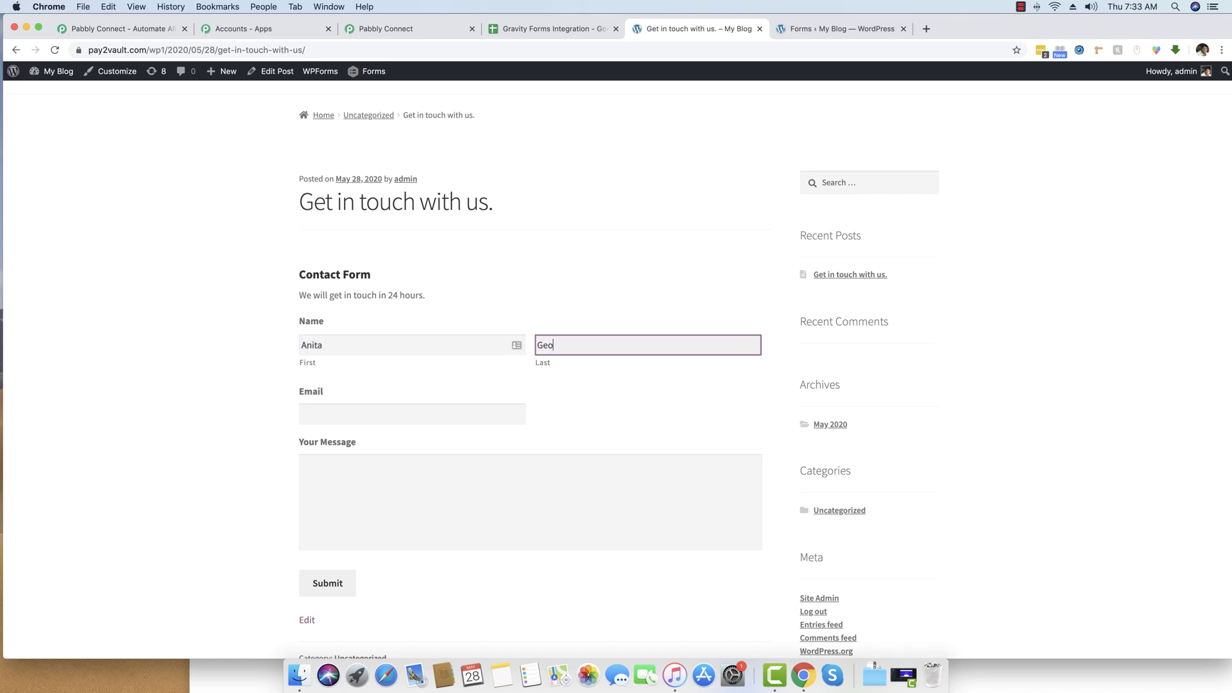
key("Tab")
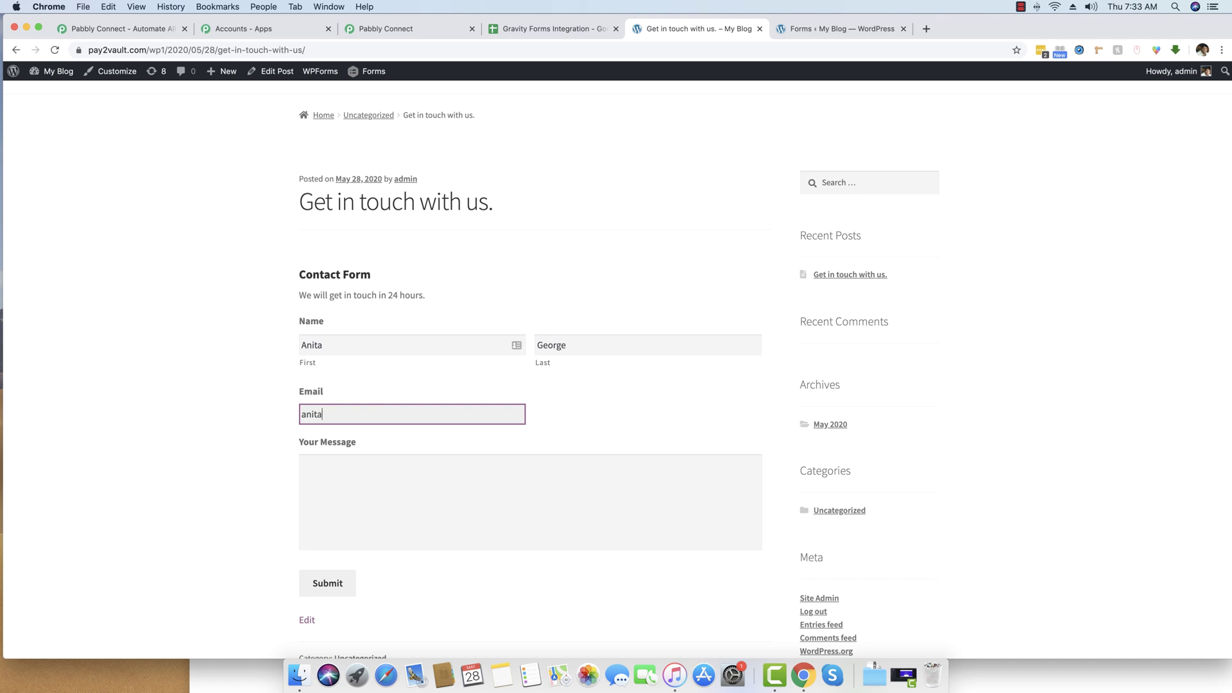
key("Tab")
type("This is one la")
key("BackSpace")
type("one last submiss")
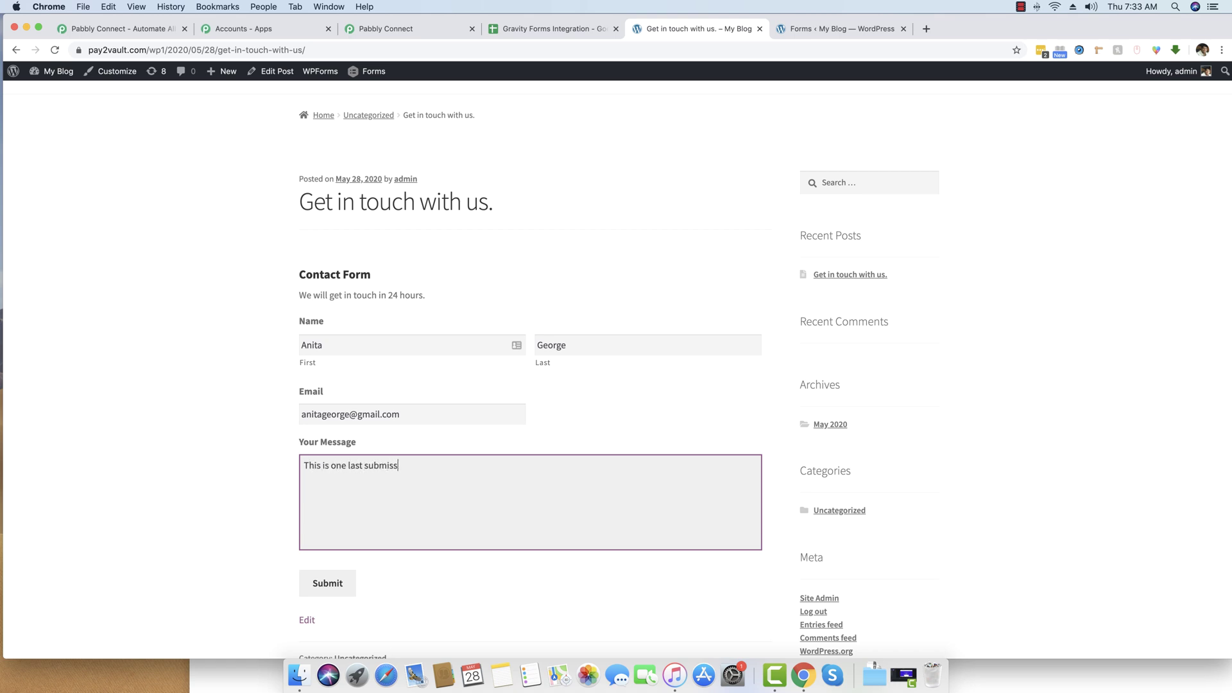
type("ion. I hope you got it")
left_click(328, 583)
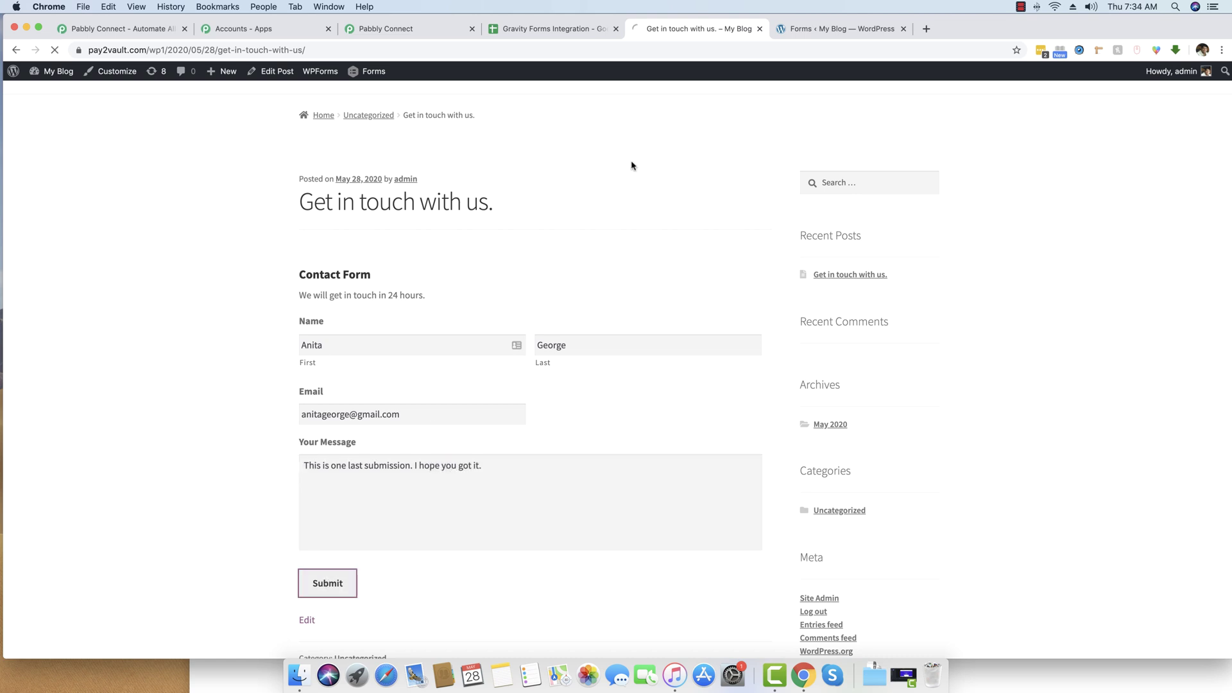
Check the new submission in row 4 of the Gravity Forms Integration sheet, then return to the workflow.
left_click(552, 28)
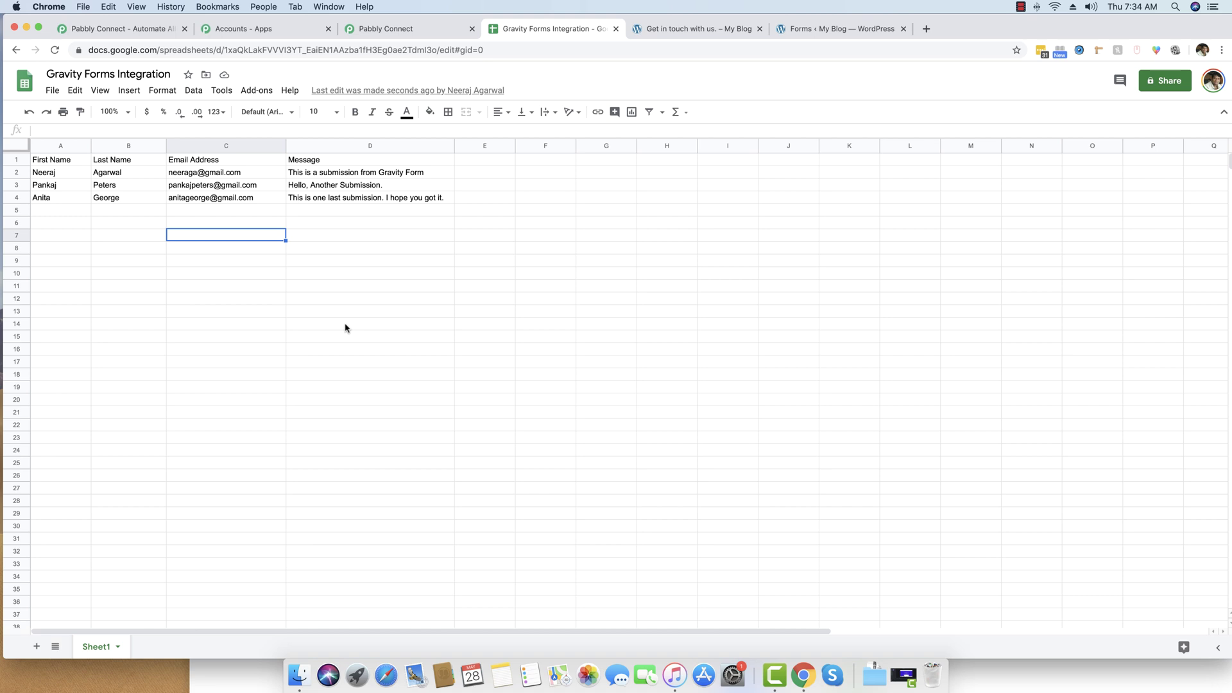
left_click(412, 36)
Collapse the Webhook response fields and add a third step, a default API action, after Google Sheets.
scroll(259, 265, "up", 1)
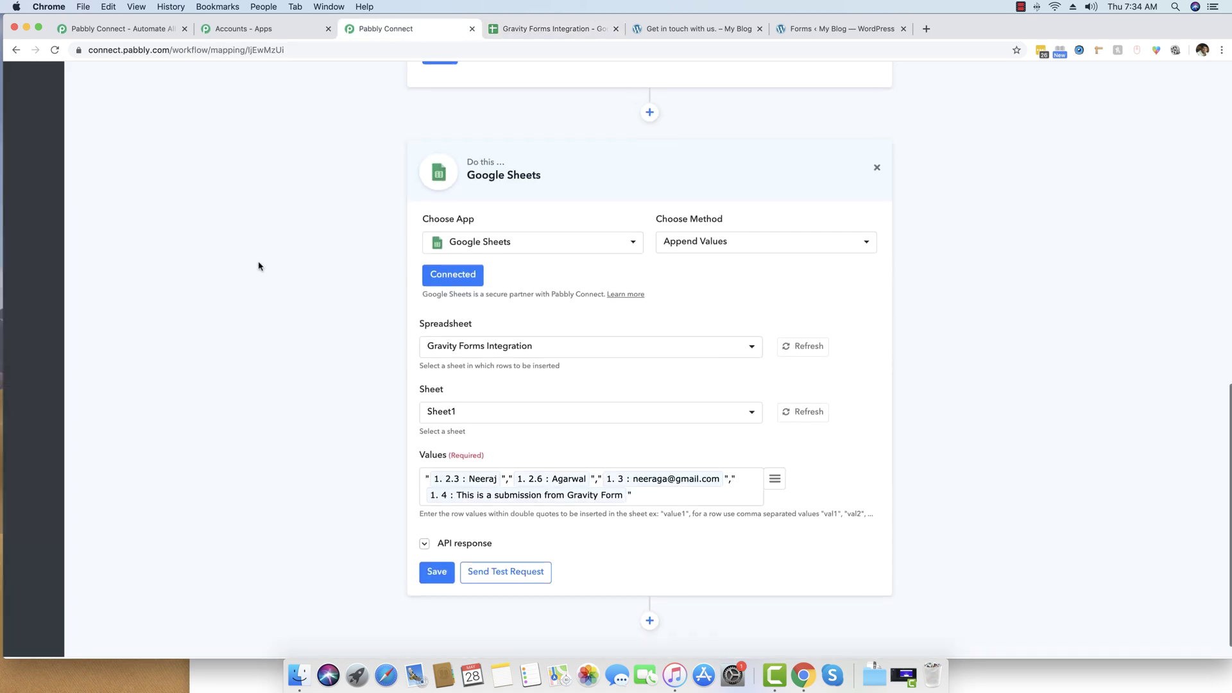
scroll(258, 266, "up", 10)
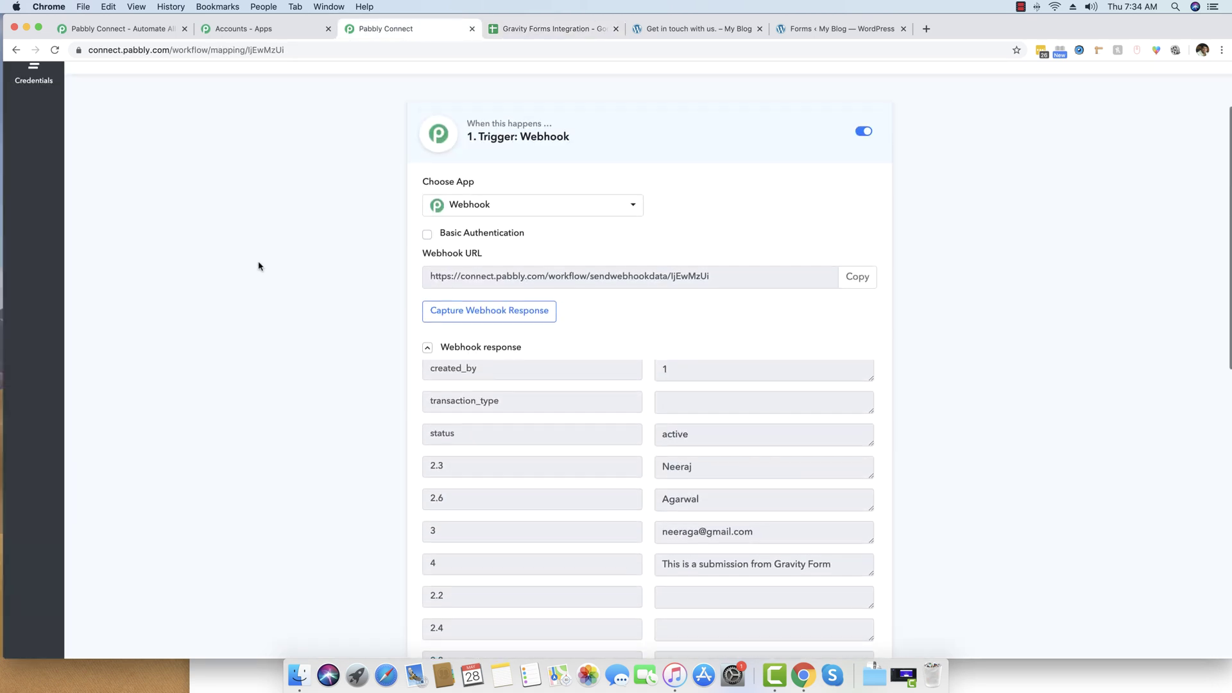
scroll(258, 266, "up", 1)
left_click(457, 381)
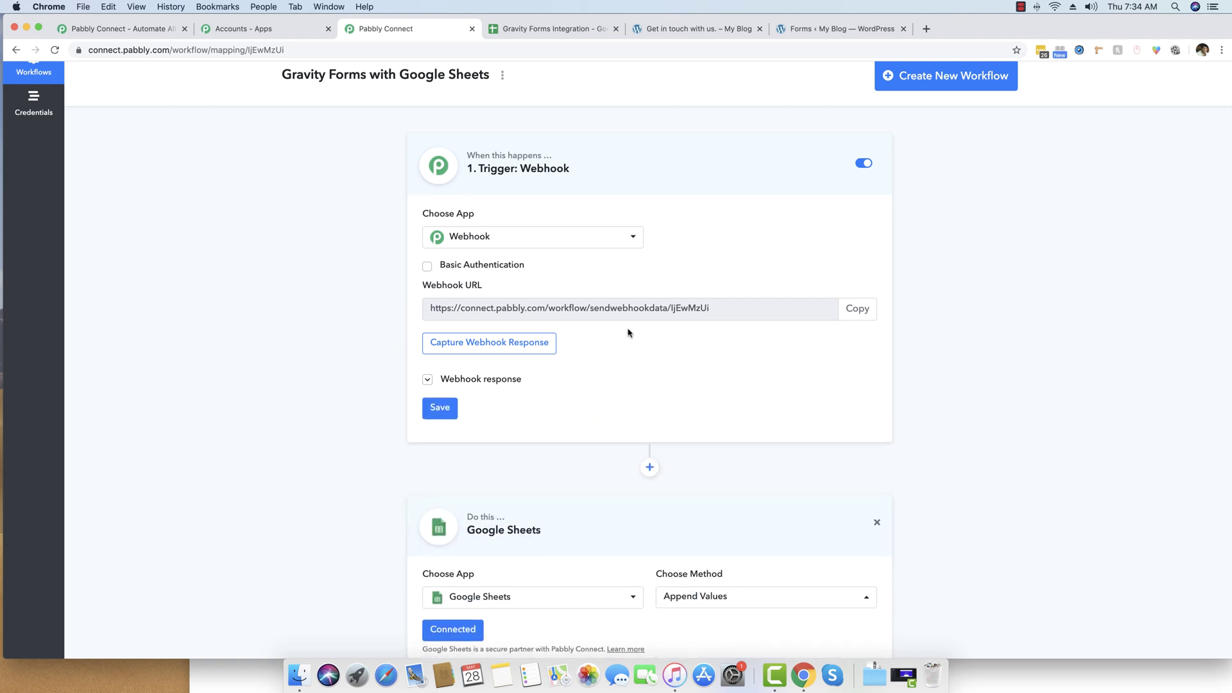
scroll(628, 332, "down", 10)
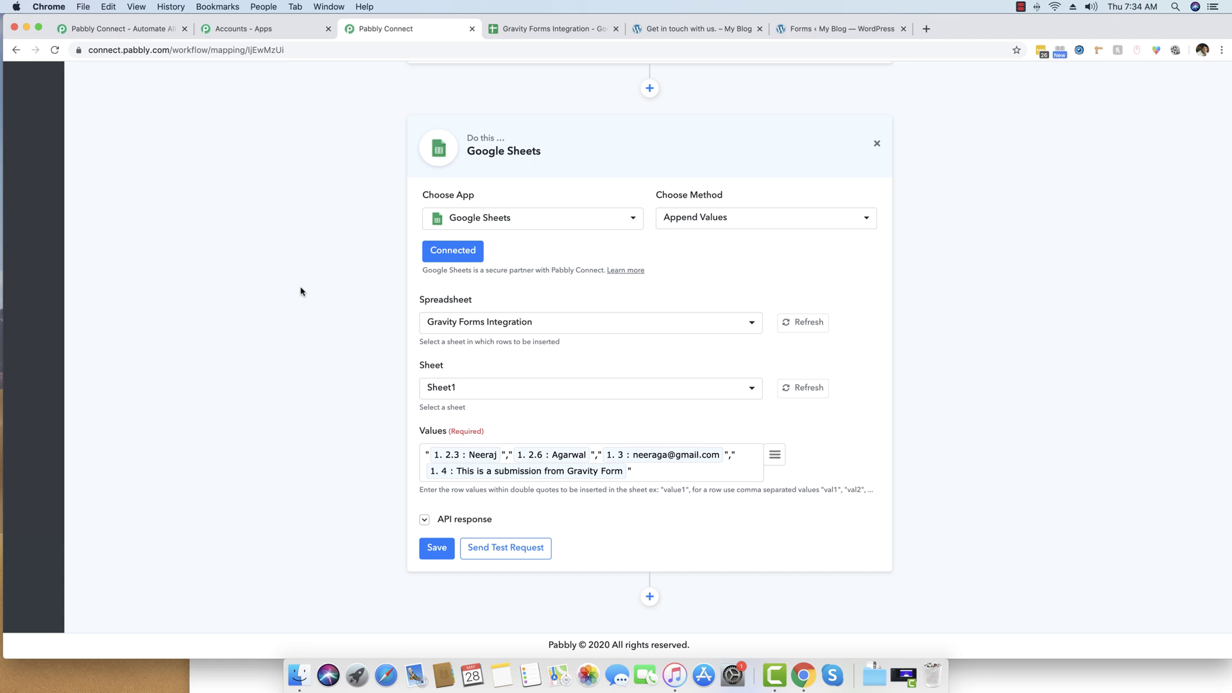
left_click(650, 597)
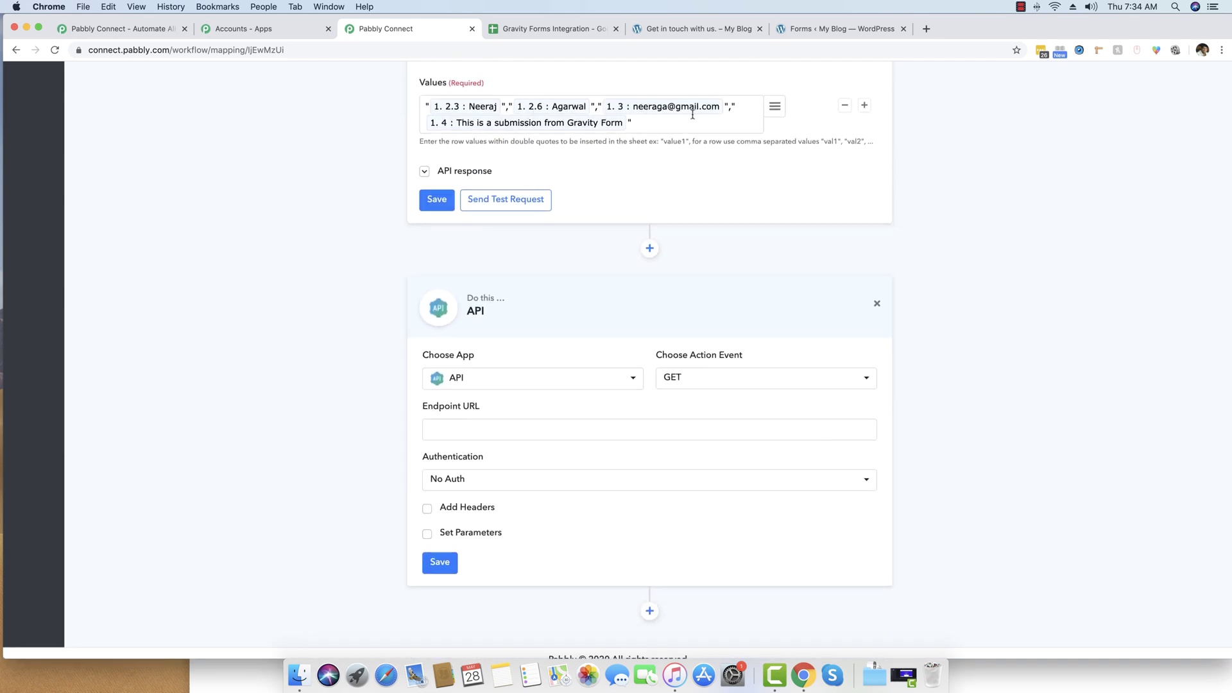
Search the app list for 'mailch' and make the new step a MailChimp action.
left_click(513, 377)
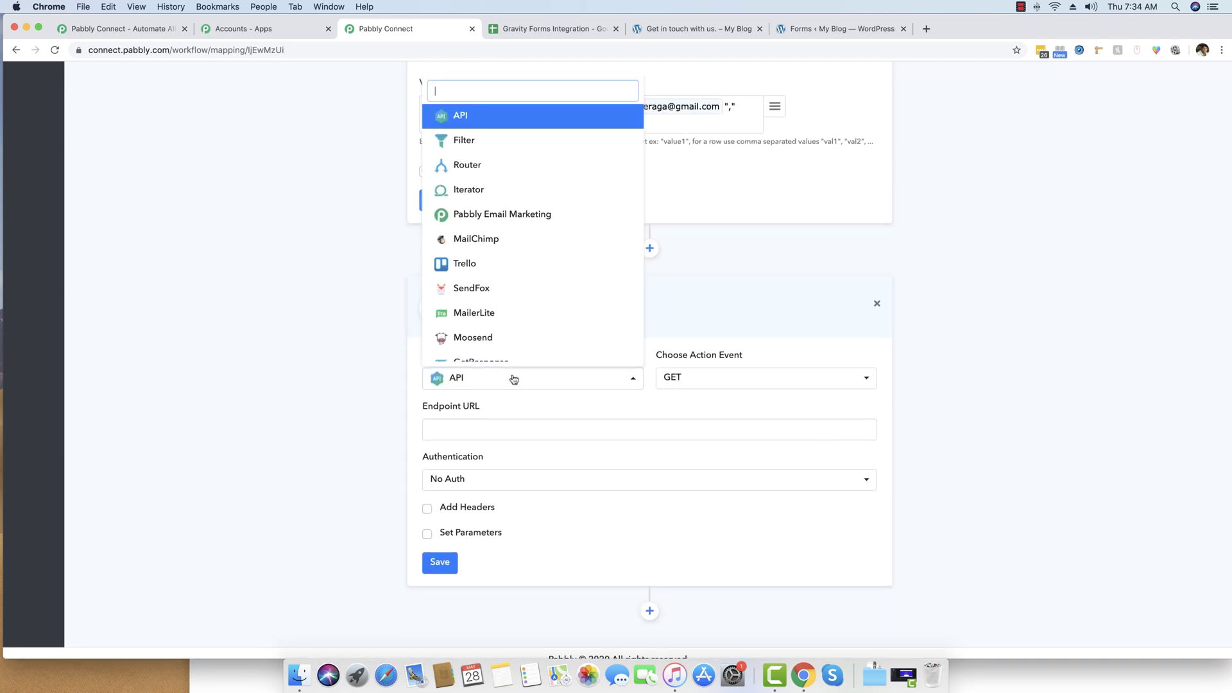
left_click(504, 384)
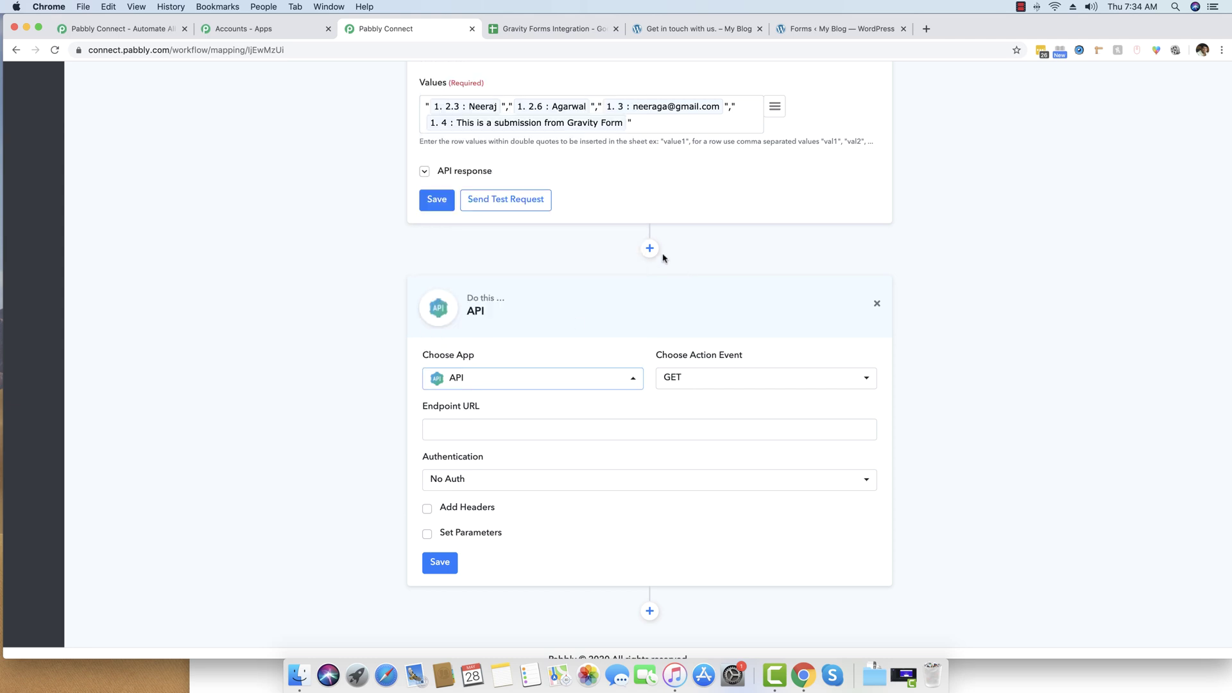
left_click(476, 384)
type("mailch")
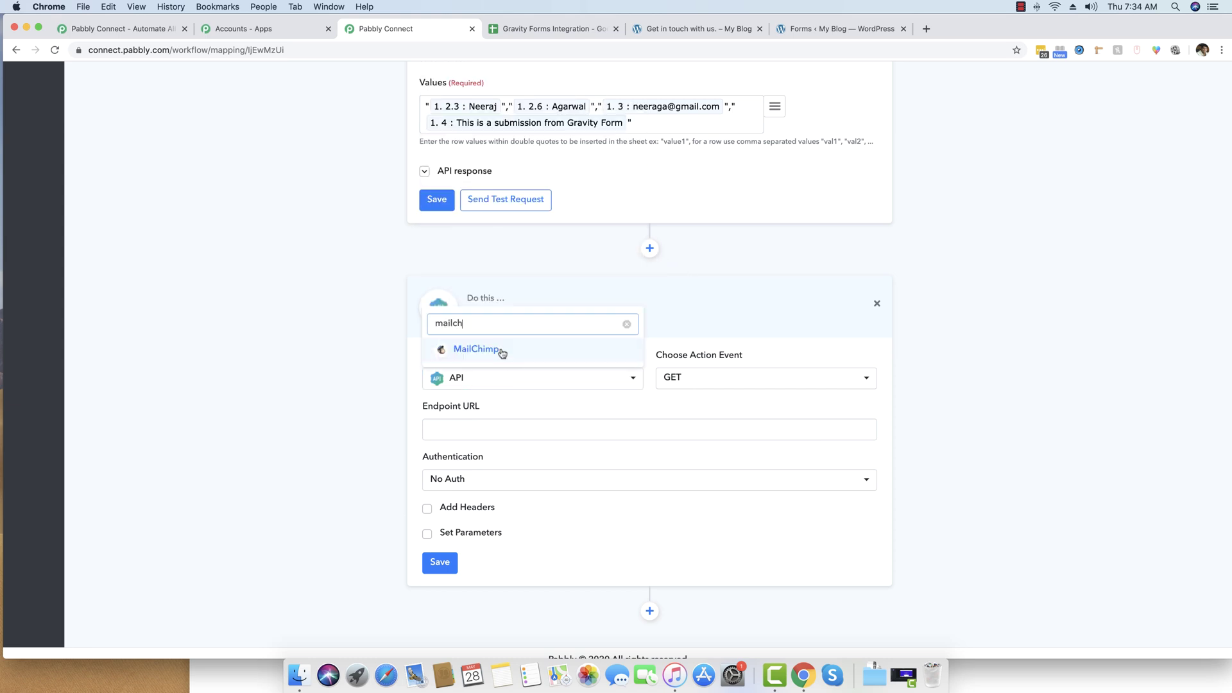
left_click(476, 349)
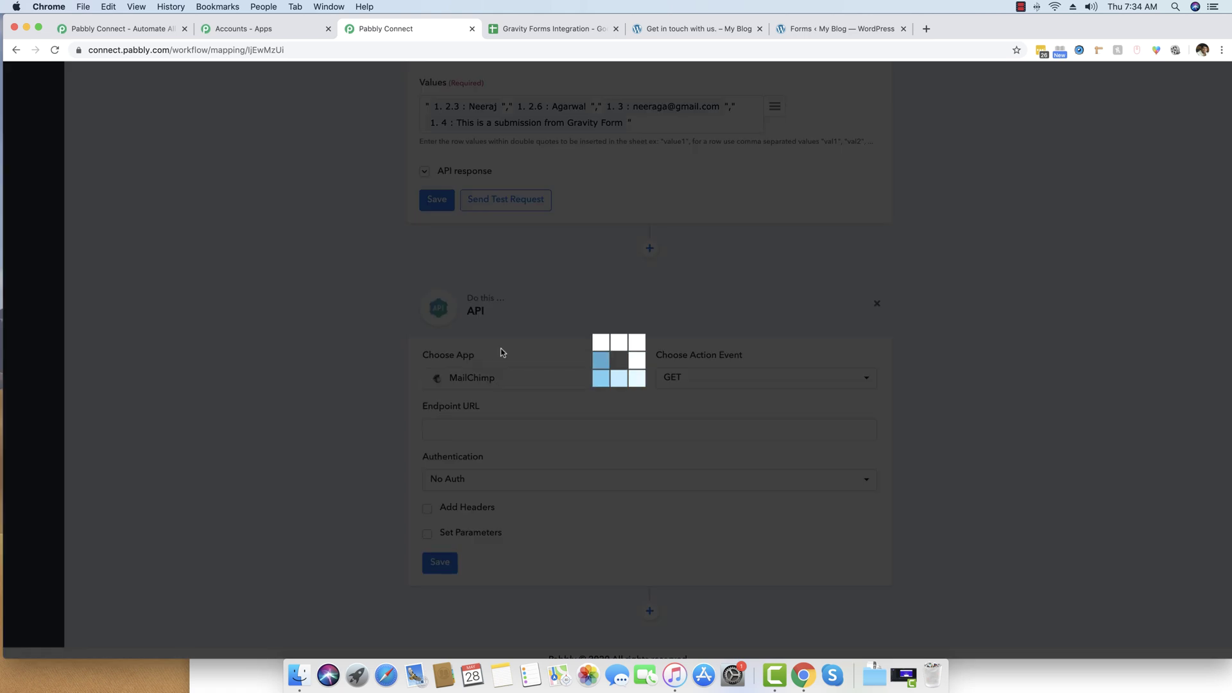
Keep Add New Member as the MailChimp method and add another step below it.
left_click(720, 482)
left_click(719, 481)
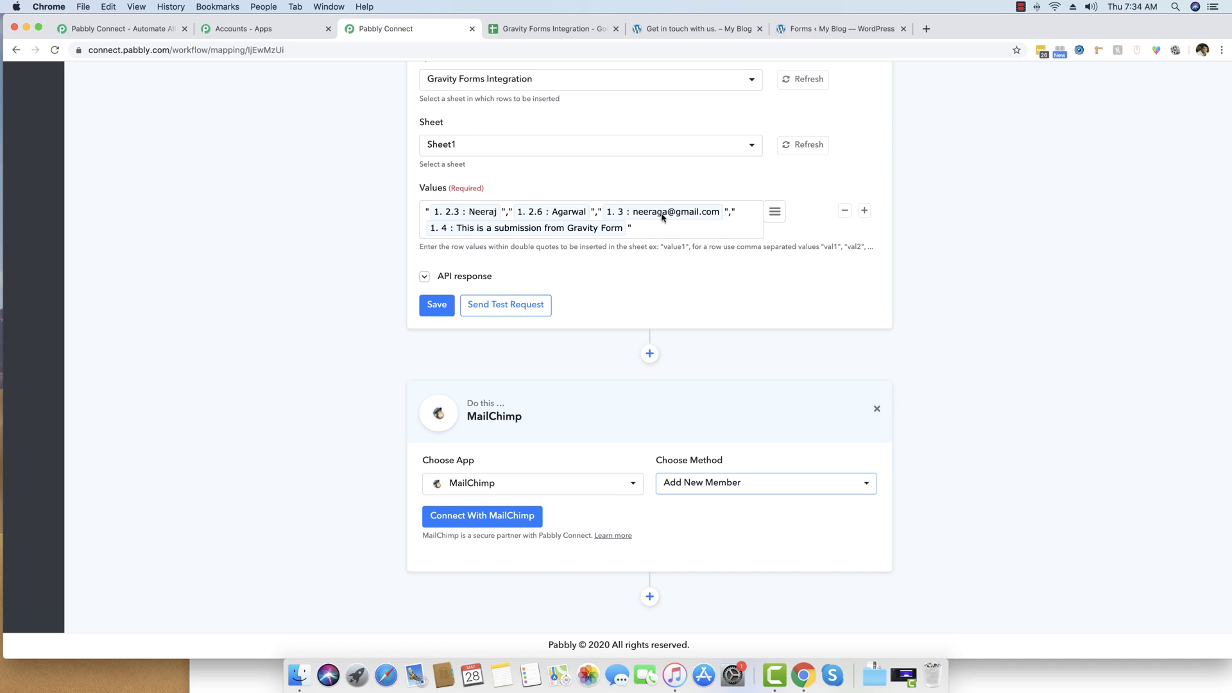
left_click(265, 461)
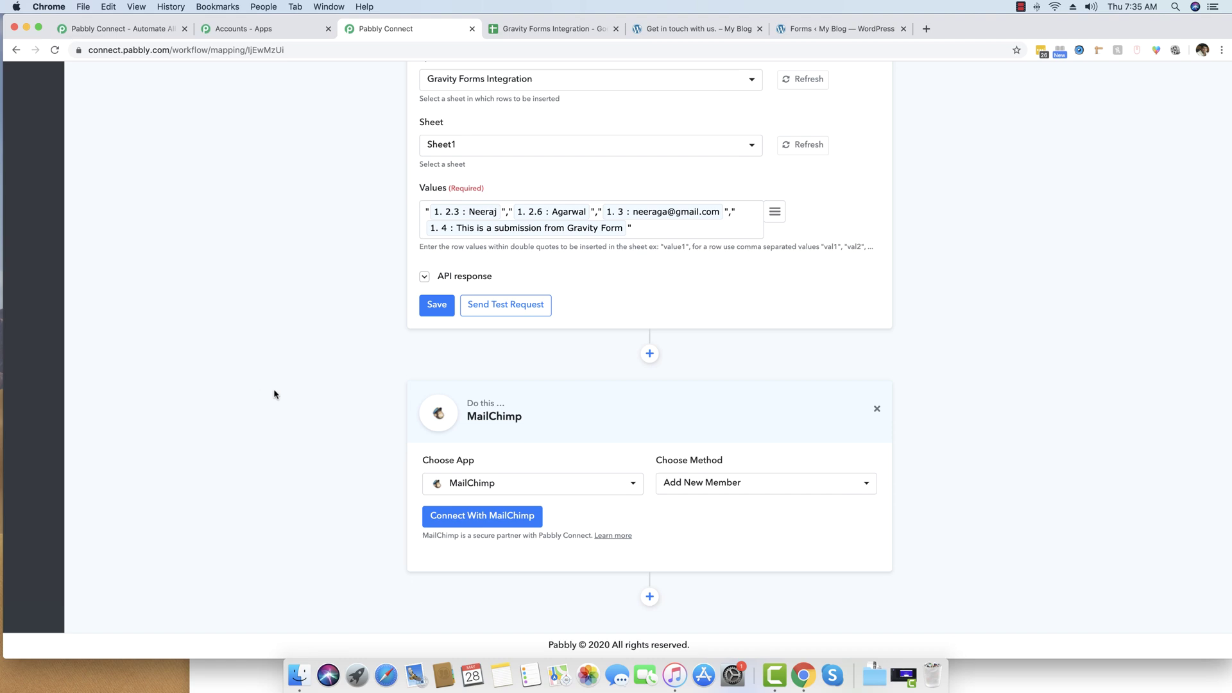
left_click(649, 597)
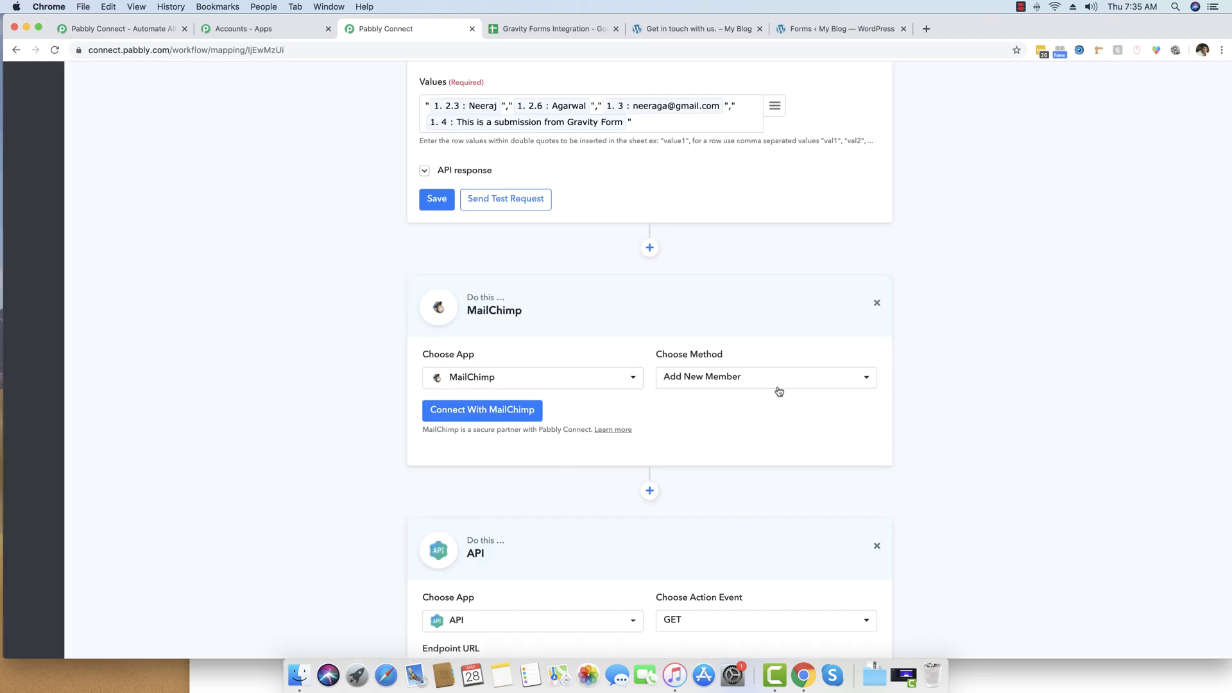
scroll(778, 391, "down", 5)
scroll(1030, 424, "up", 20)
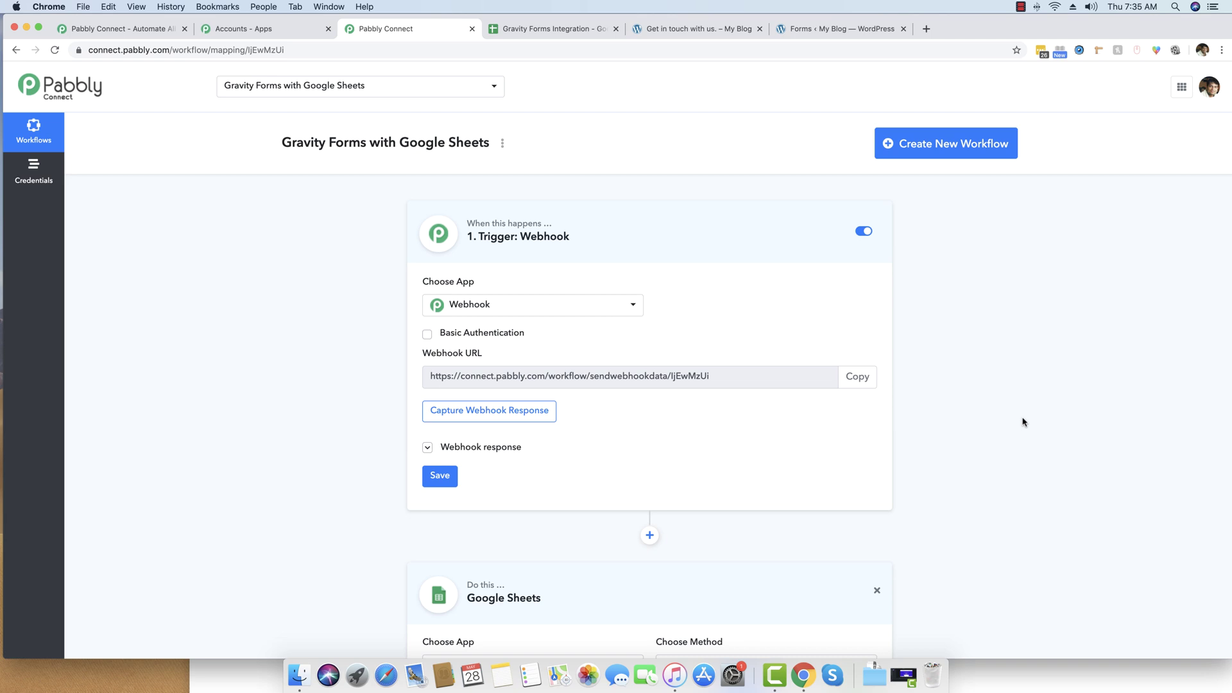
scroll(1023, 422, "down", 5)
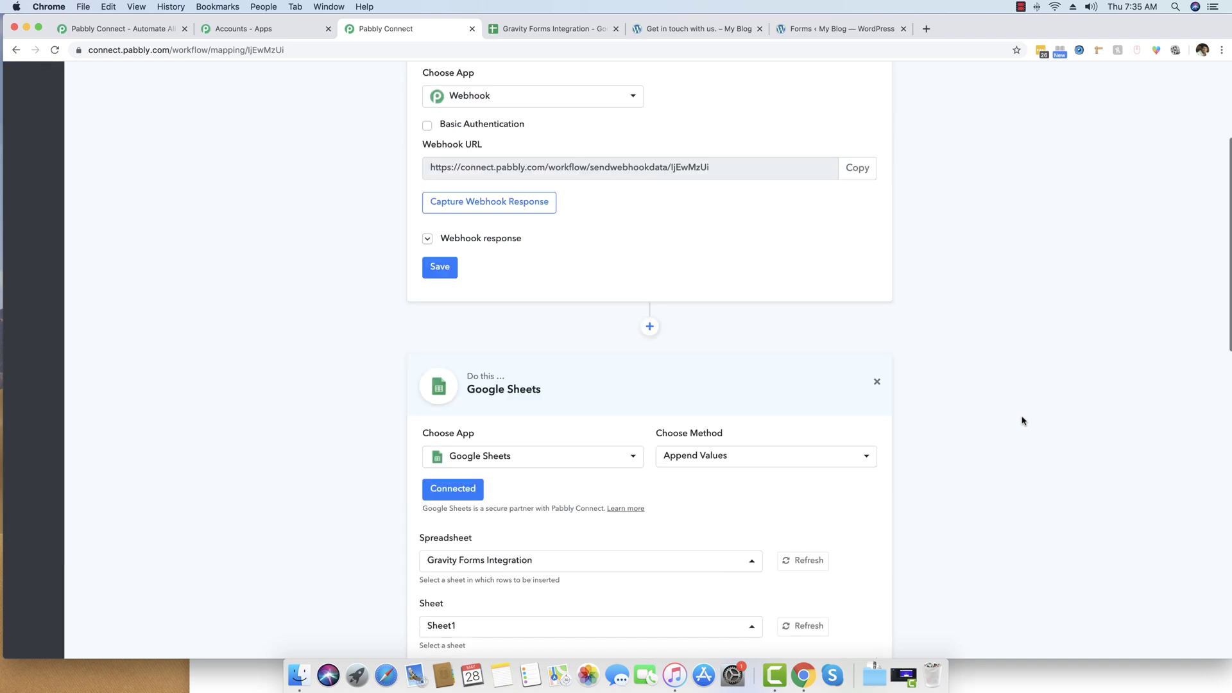
left_click(558, 456)
scroll(578, 193, "up", 10)
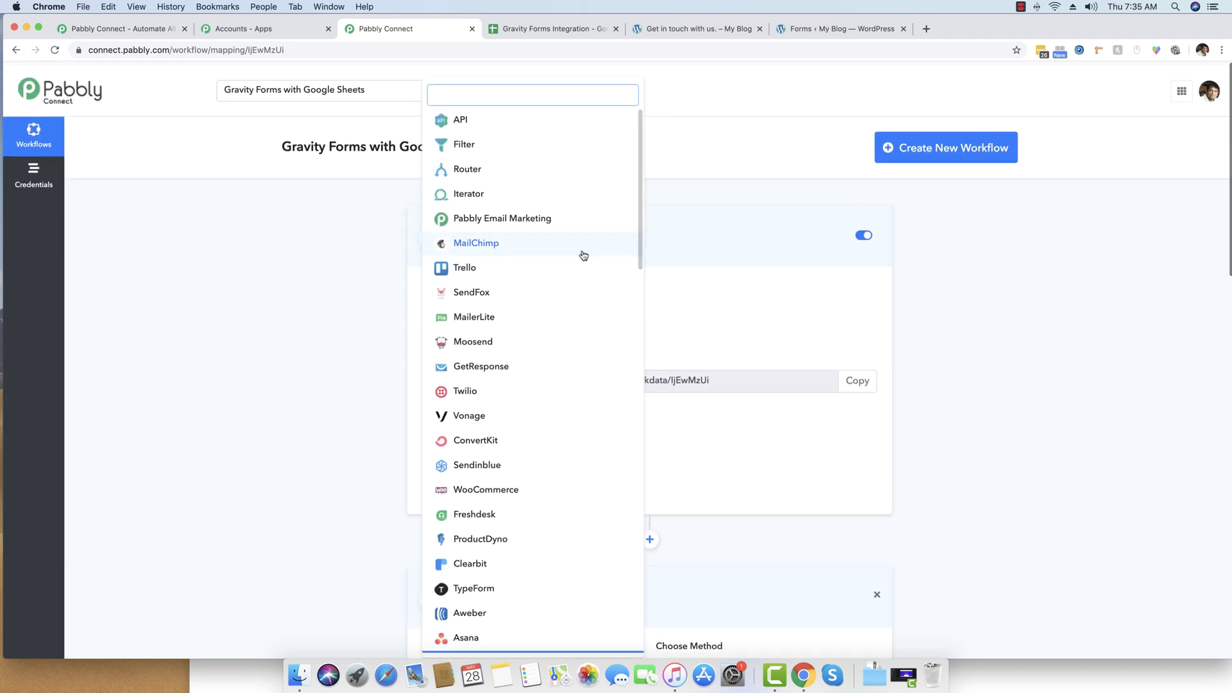
scroll(584, 396, "down", 15)
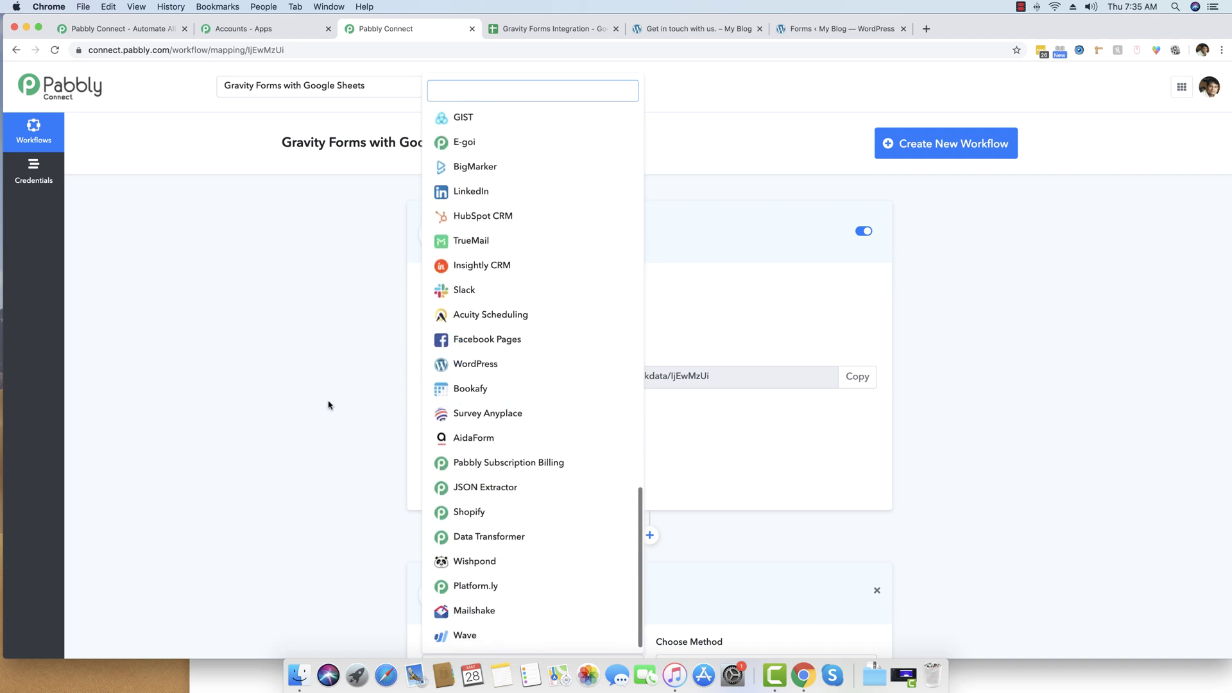
left_click(292, 425)
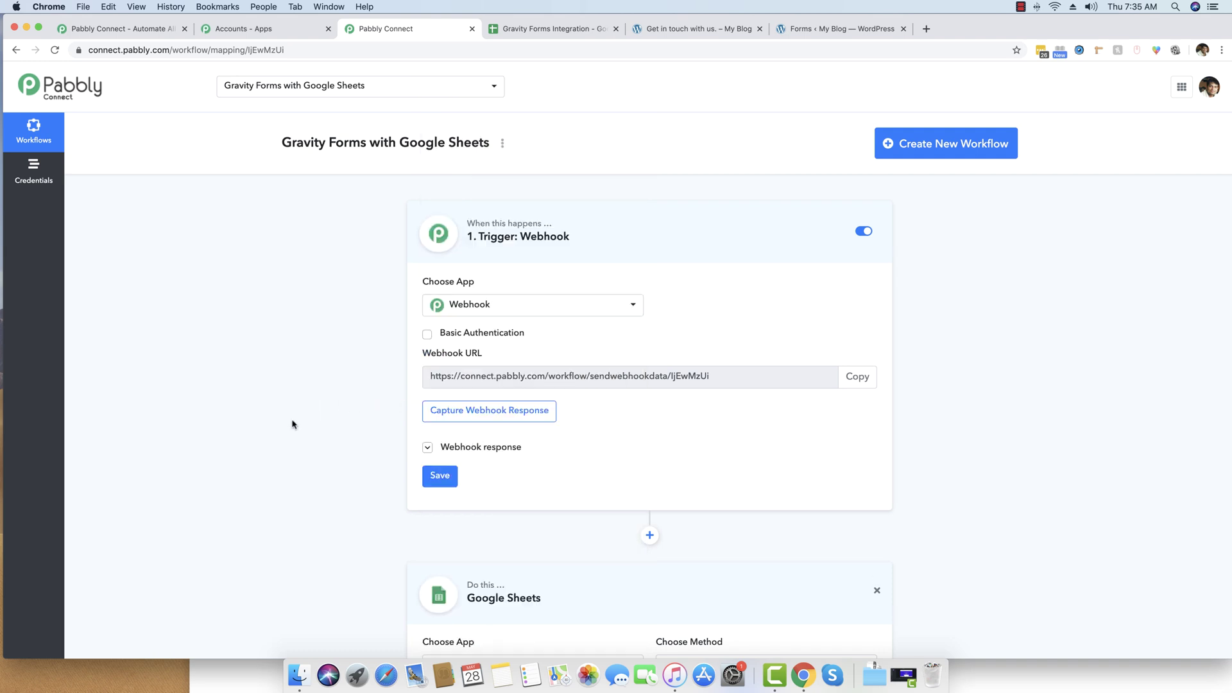